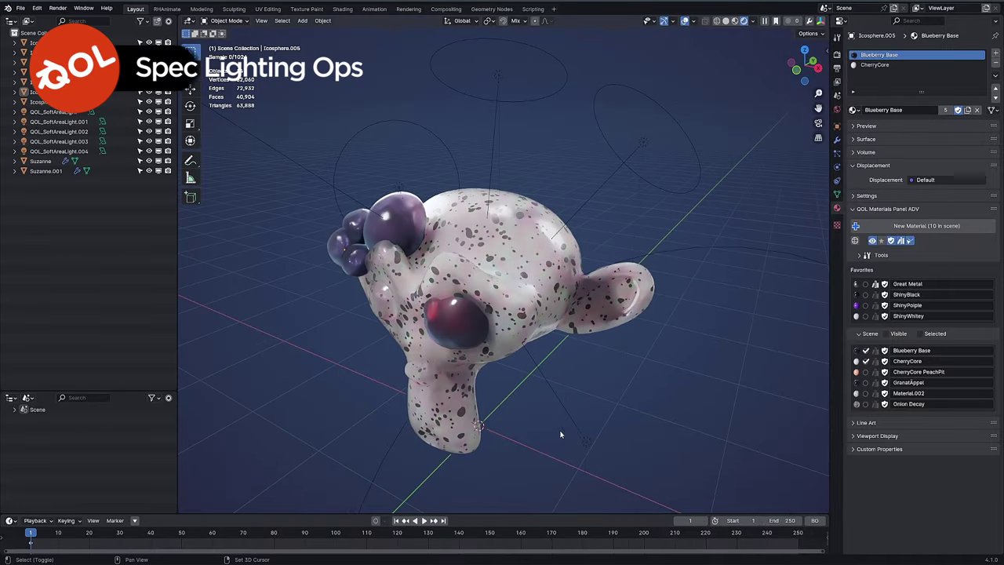
Delete the five existing soft area lights from the scene.
{"action": "left_click", "coordinate": [49, 112]}
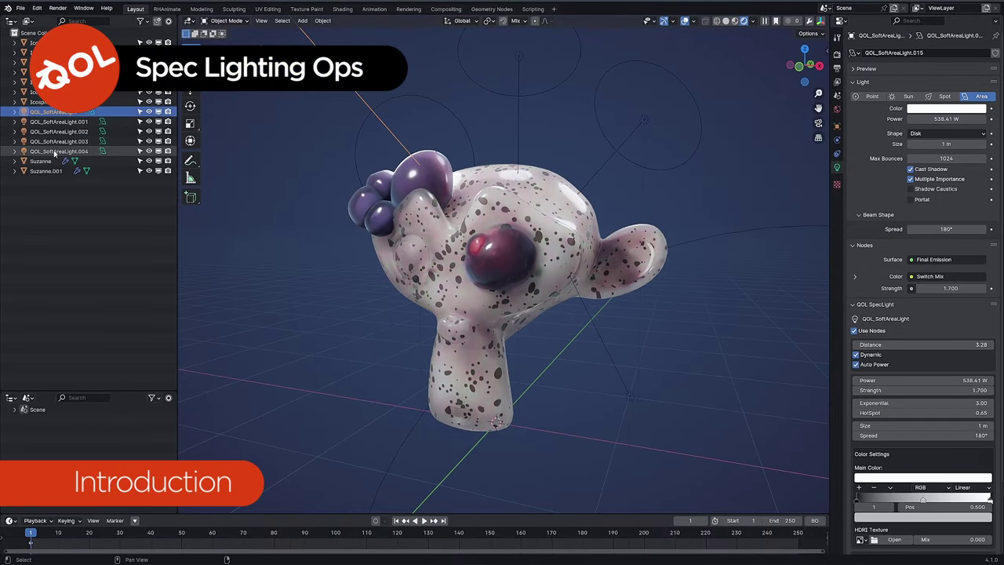
{"action": "left_click", "coordinate": [55, 151], "text": "shift"}
{"action": "key", "text": "Delete"}
Assign the ShinyBlack material to the monkey head and the pupil, and ShinyWhitey to the eyeball.
{"action": "left_click", "coordinate": [591, 292]}
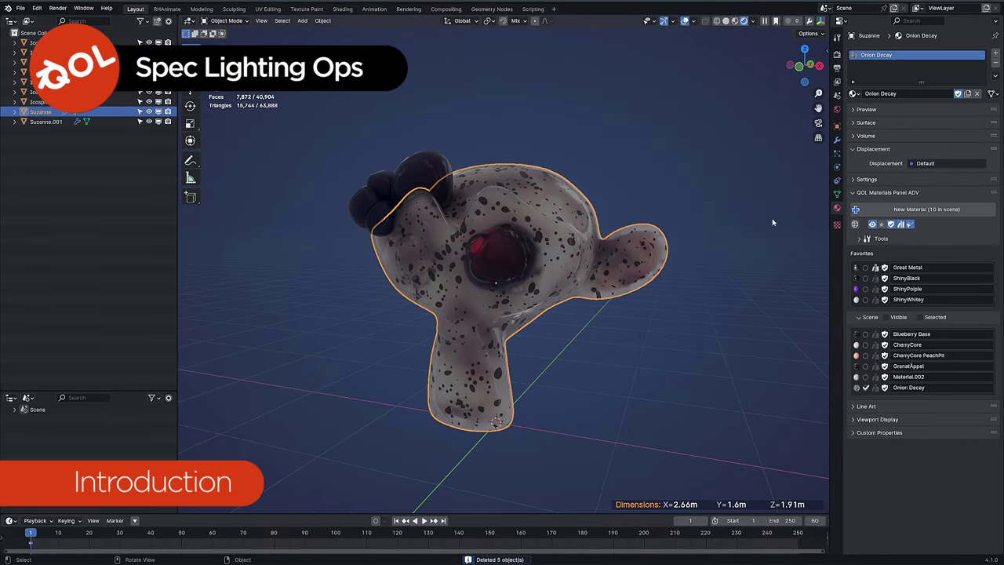
{"action": "left_click", "coordinate": [856, 278]}
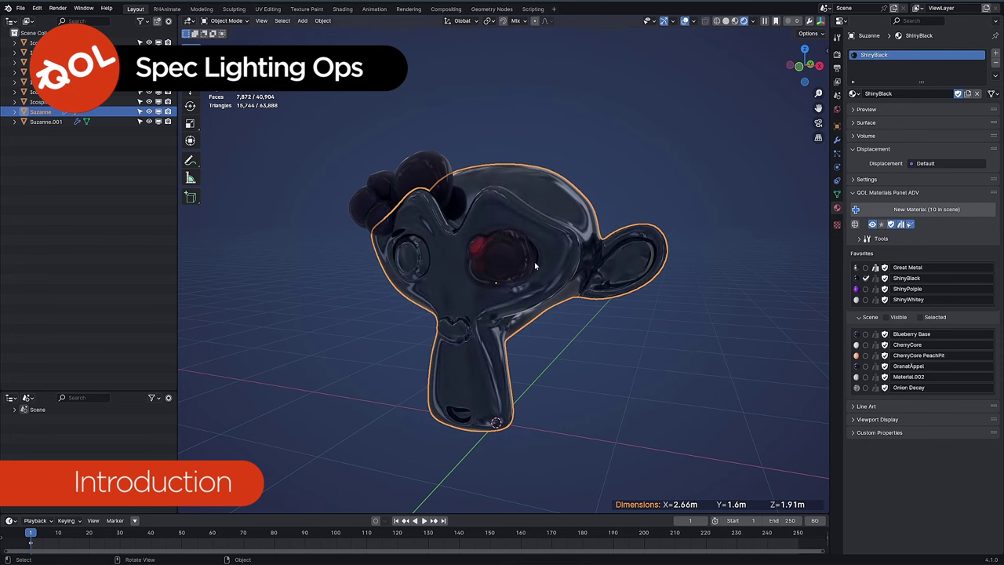
{"action": "left_click", "coordinate": [524, 263]}
{"action": "left_click", "coordinate": [856, 317]}
{"action": "left_click", "coordinate": [477, 246]}
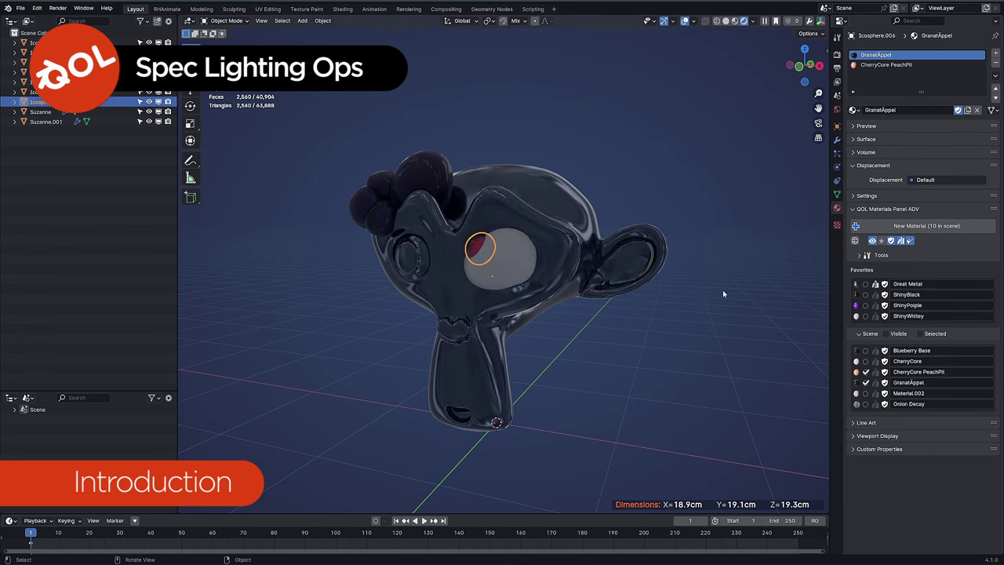
{"action": "left_click", "coordinate": [856, 295]}
Assign the ShinyPoiple material to the four clustered spheres on the monkey's head.
{"action": "left_click", "coordinate": [417, 185]}
{"action": "left_click", "coordinate": [382, 182], "text": "shift"}
{"action": "left_click", "coordinate": [379, 220], "text": "shift"}
{"action": "left_click", "coordinate": [381, 225], "text": "shift"}
{"action": "left_click", "coordinate": [856, 305]}
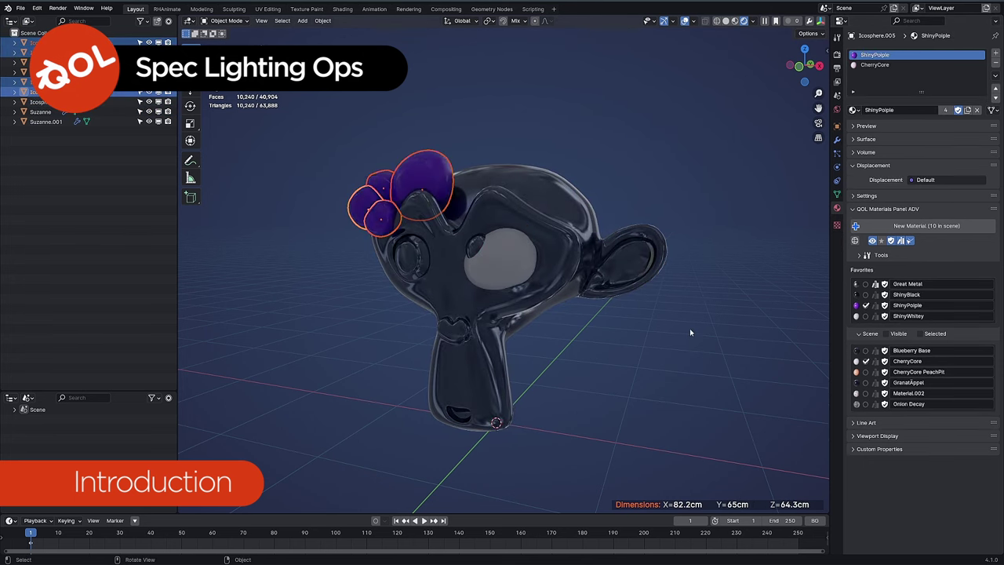
{"action": "left_click", "coordinate": [678, 329]}
Add a QOL Spec Lighting area light on the surface at the crown of the monkey's head.
{"action": "middle_click_drag", "start_coordinate": [570, 327], "coordinate": [549, 345]}
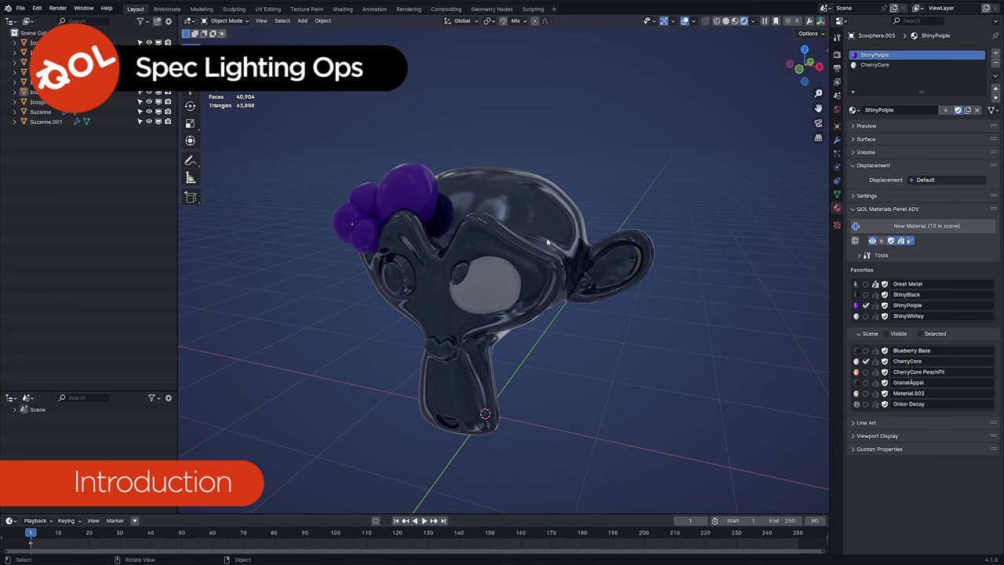
{"action": "right_click", "coordinate": [520, 202]}
{"action": "left_click", "coordinate": [592, 193]}
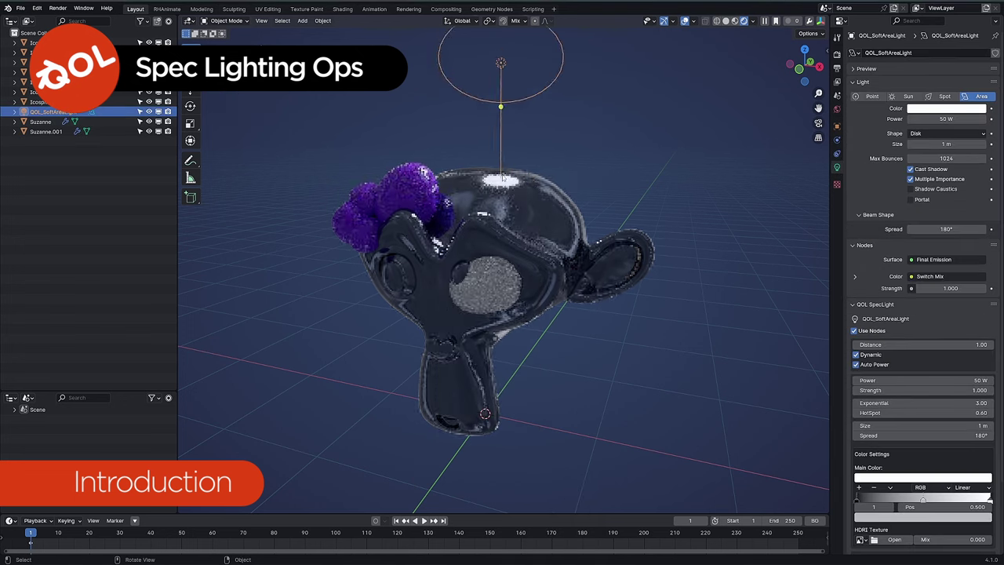
Add a second area light on the surface, placing its highlight on the side of the head above the ear.
{"action": "right_click", "coordinate": [436, 293]}
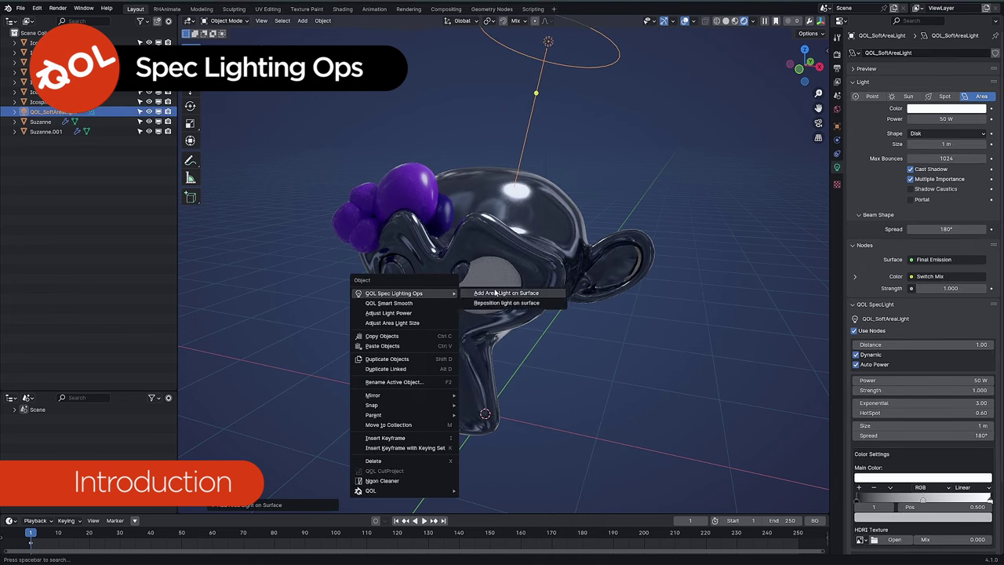
{"action": "left_click", "coordinate": [498, 295]}
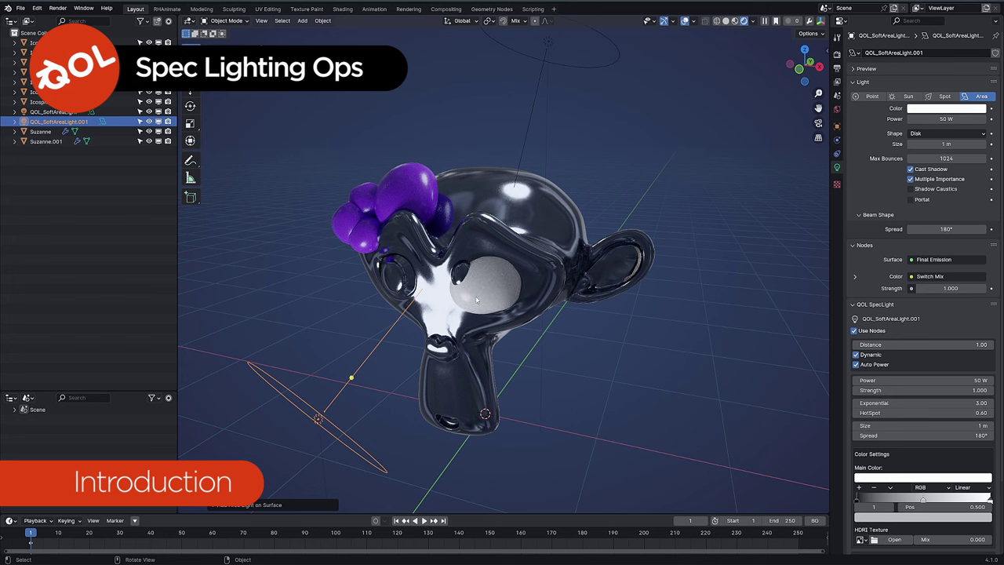
{"action": "right_click", "coordinate": [476, 299]}
{"action": "left_click", "coordinate": [502, 321]}
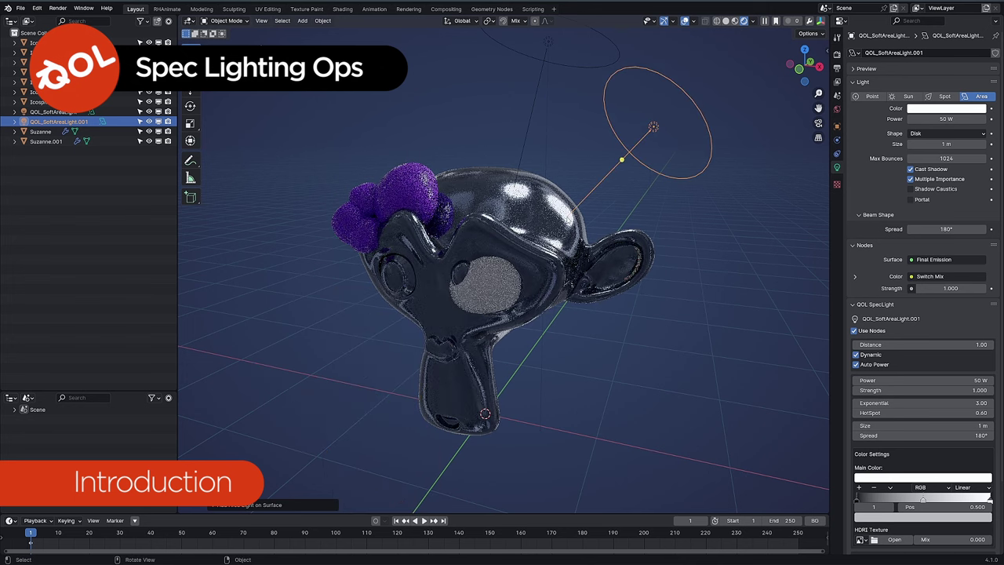
Add an area light on the largest purple sphere and make it light only the four purple spheres and the pupil.
{"action": "right_click", "coordinate": [400, 183]}
{"action": "left_click", "coordinate": [470, 188]}
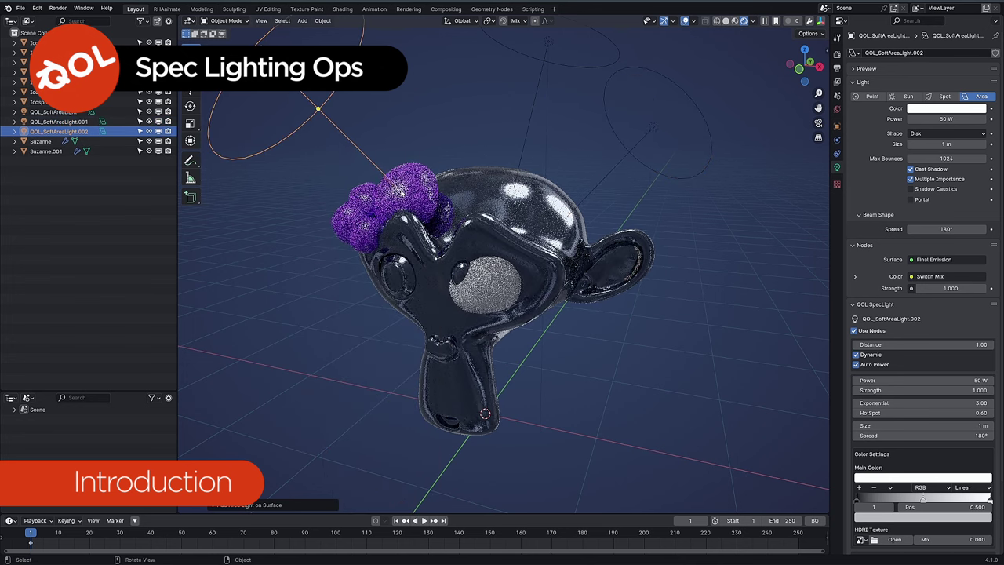
{"action": "left_click", "coordinate": [357, 214]}
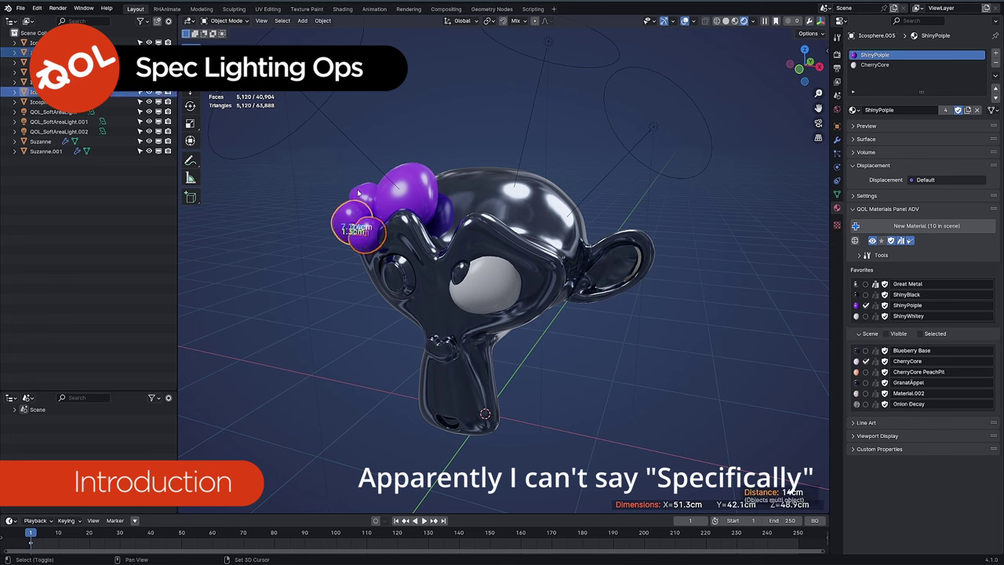
{"action": "left_click", "coordinate": [373, 198], "text": "shift"}
{"action": "left_click", "coordinate": [463, 271], "text": "shift"}
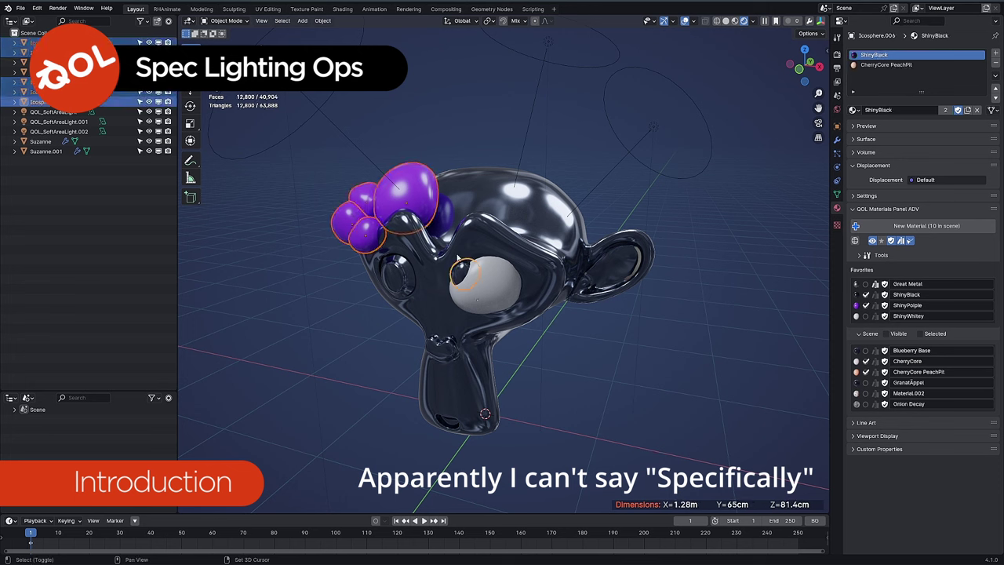
{"action": "left_click", "coordinate": [370, 158], "text": "shift"}
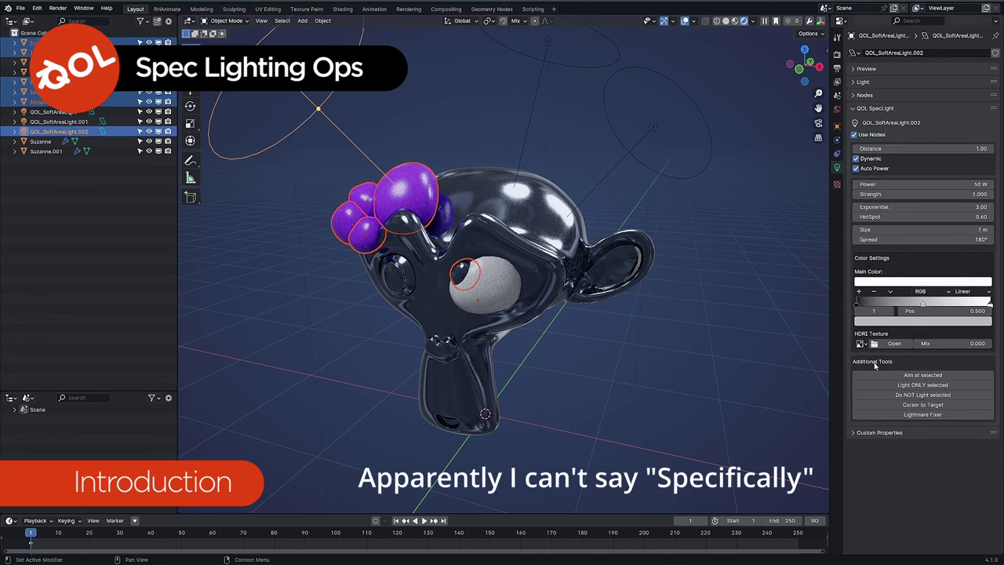
{"action": "left_click", "coordinate": [910, 386]}
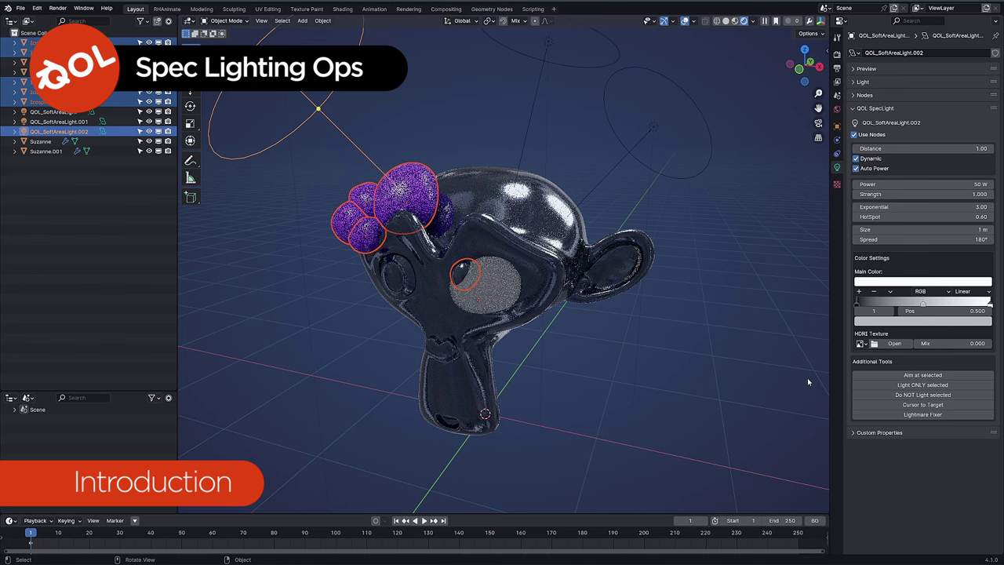
{"action": "left_click", "coordinate": [700, 368]}
Add an area light on the eyeball's surface with distance 2.59, size 2.59 m and hotspot 0.
{"action": "left_click", "coordinate": [477, 287]}
{"action": "right_click", "coordinate": [478, 287]}
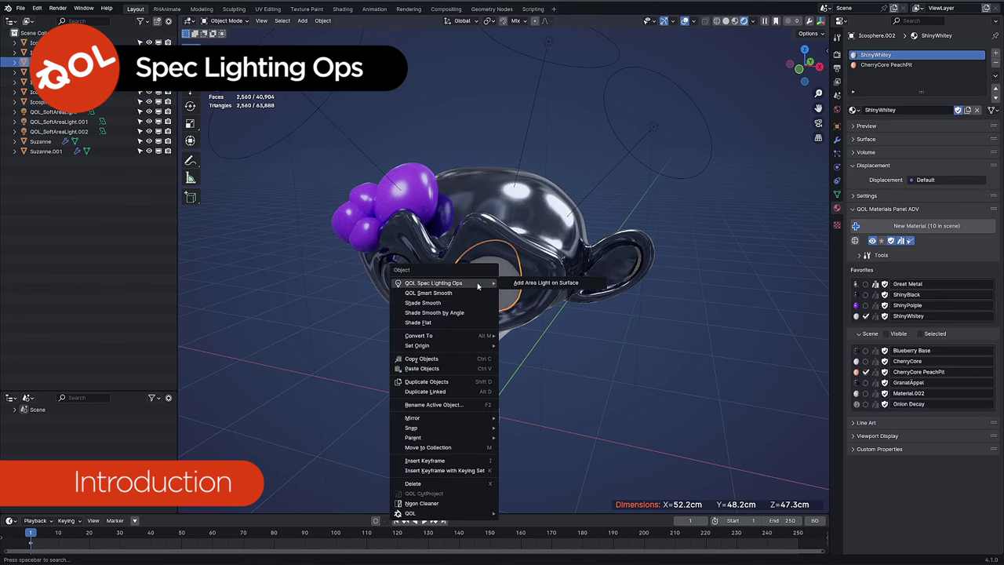
{"action": "left_click", "coordinate": [549, 283]}
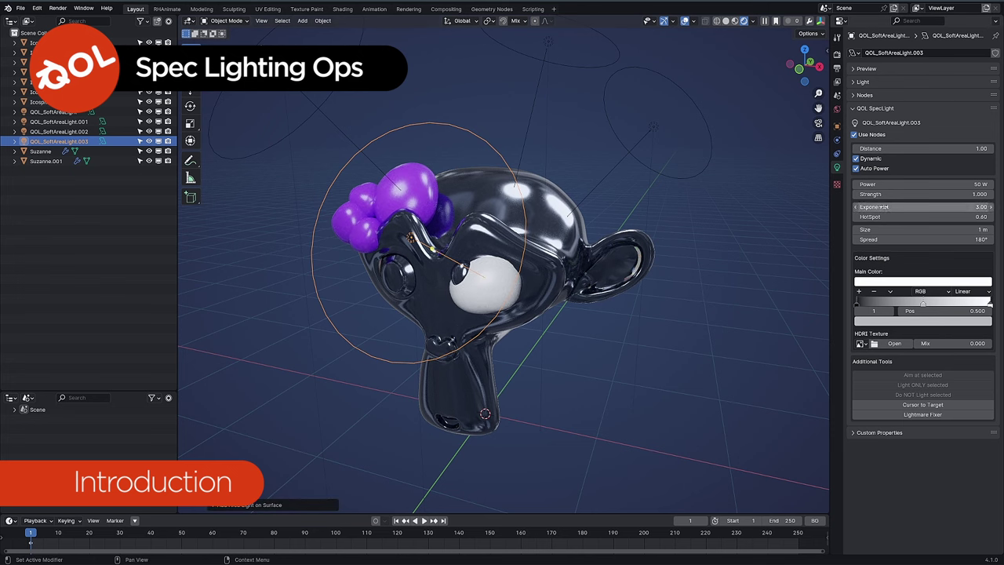
{"action": "left_click_drag", "start_coordinate": [887, 148], "coordinate": [918, 148]}
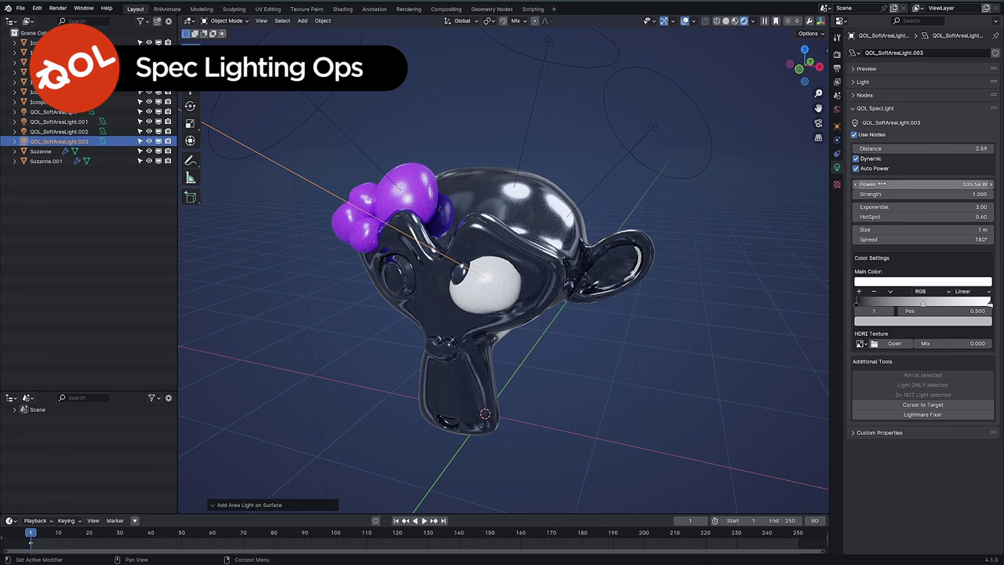
{"action": "left_click_drag", "start_coordinate": [871, 229], "coordinate": [828, 217]}
Exclude the four purple spheres from the eyeball light's illumination.
{"action": "left_click", "coordinate": [417, 197]}
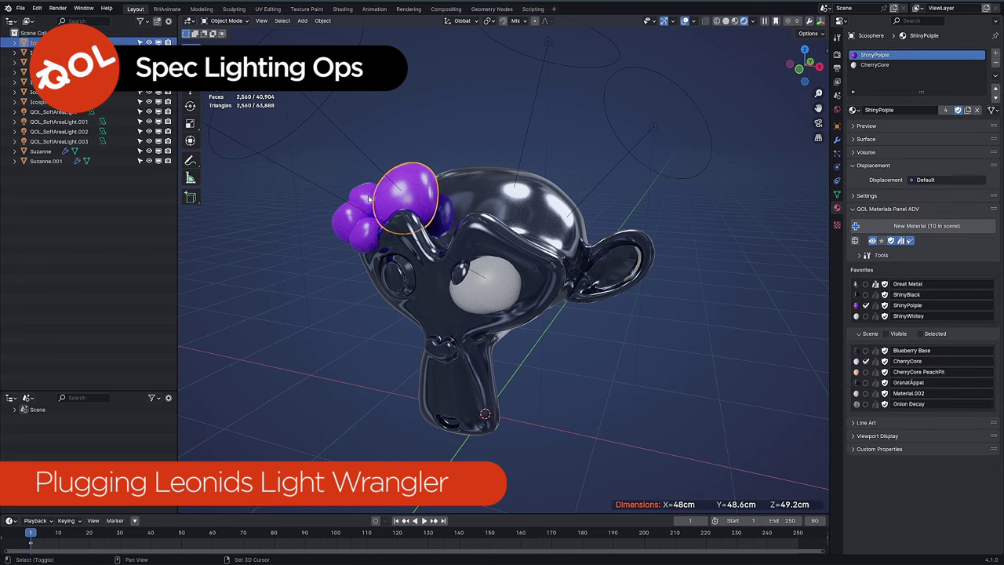
{"action": "left_click", "coordinate": [339, 224], "text": "shift"}
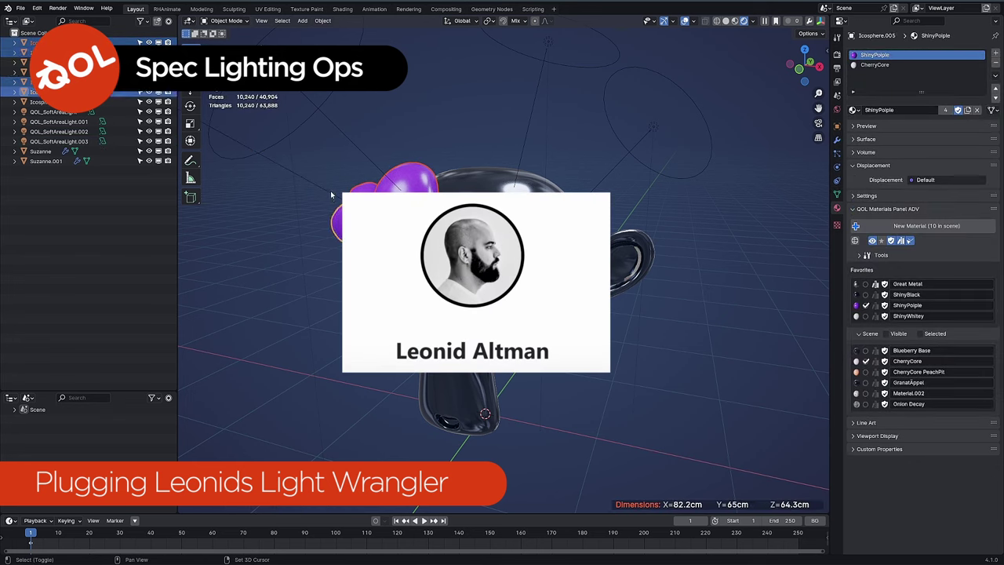
{"action": "left_click", "coordinate": [331, 194]}
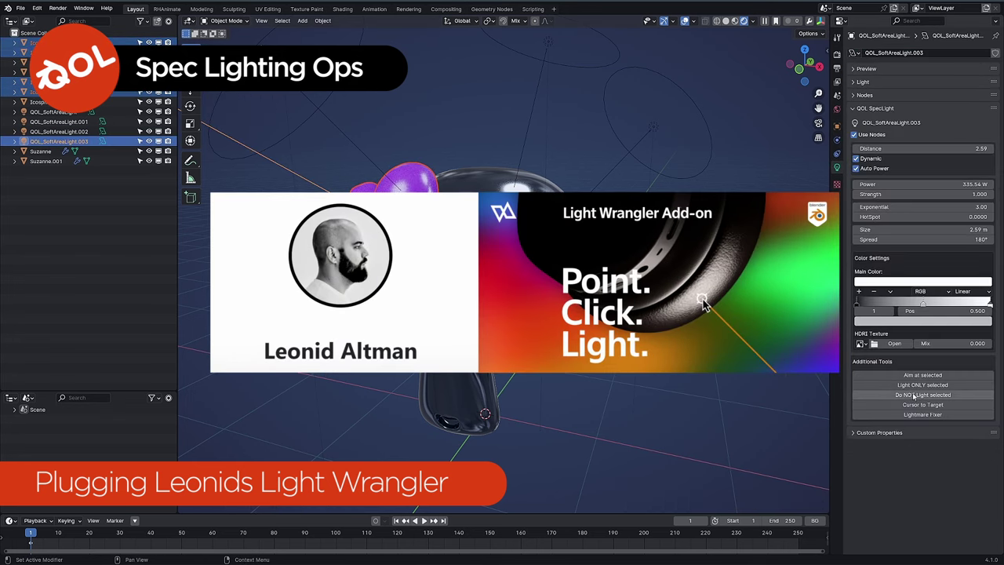
{"action": "left_click", "coordinate": [737, 380]}
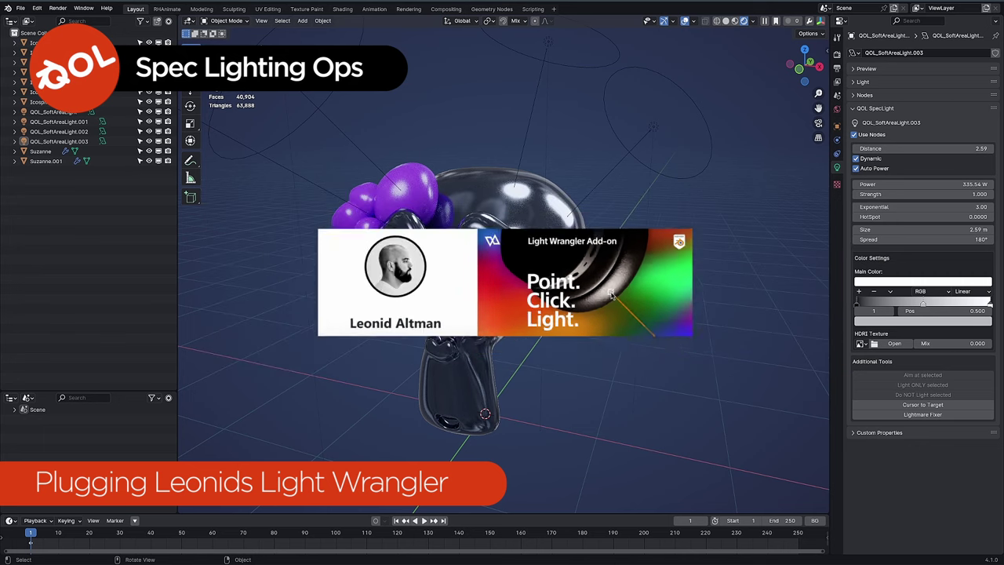
Add another area light on the surface at the top rim of the monkey's head.
{"action": "right_click", "coordinate": [487, 173]}
{"action": "mouse_move", "coordinate": [491, 171]}
{"action": "left_click", "coordinate": [523, 171]}
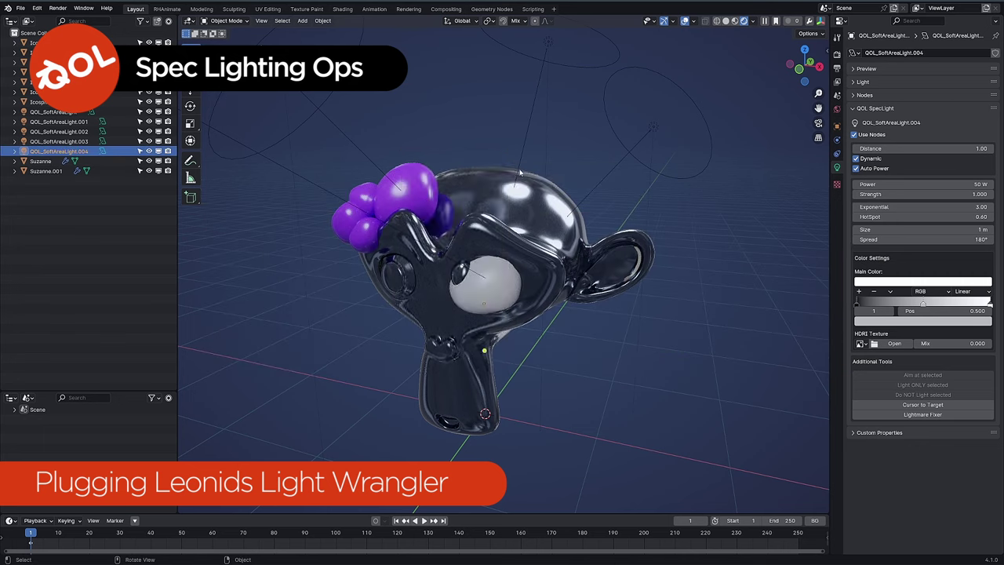
{"action": "left_click", "coordinate": [491, 171]}
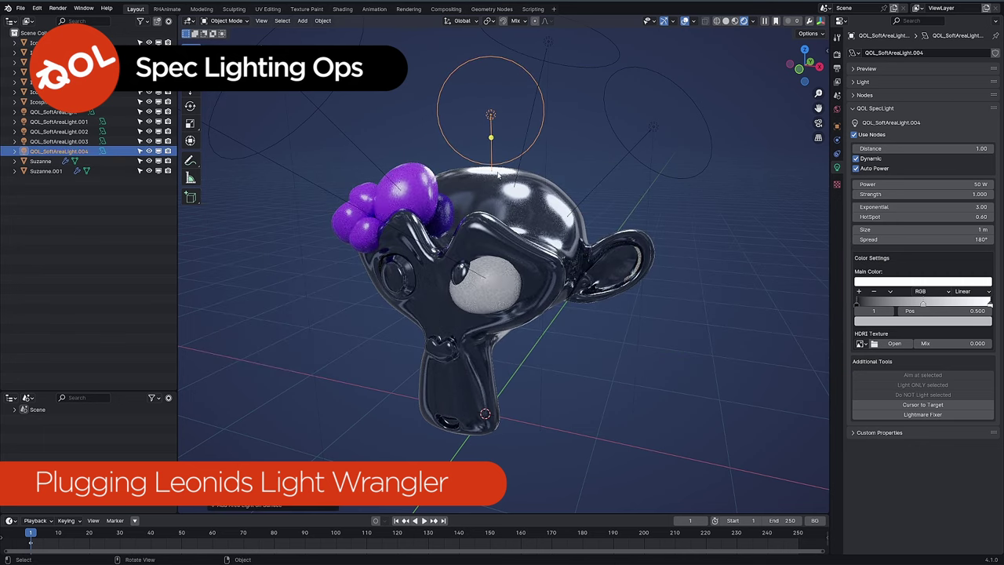
Set the rim light's size to 8.55 m, its distance to 3.15 and its hotspot to 0.
{"action": "mouse_move", "coordinate": [881, 229]}
{"action": "left_mouse_down"}
{"action": "mouse_move", "coordinate": [941, 229]}
{"action": "mouse_move", "coordinate": [878, 226]}
{"action": "left_mouse_up"}
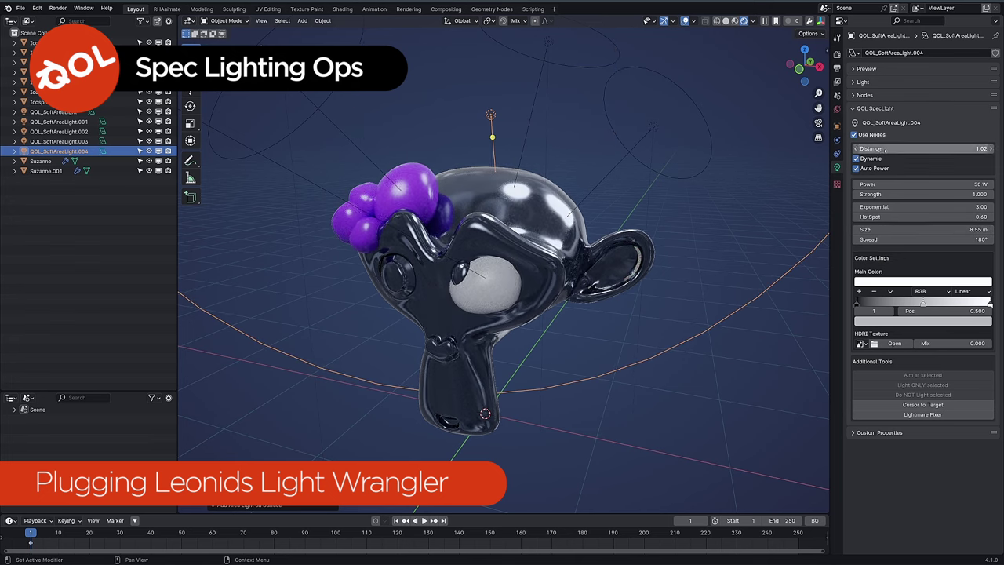
{"action": "left_click_drag", "start_coordinate": [886, 148], "coordinate": [943, 148]}
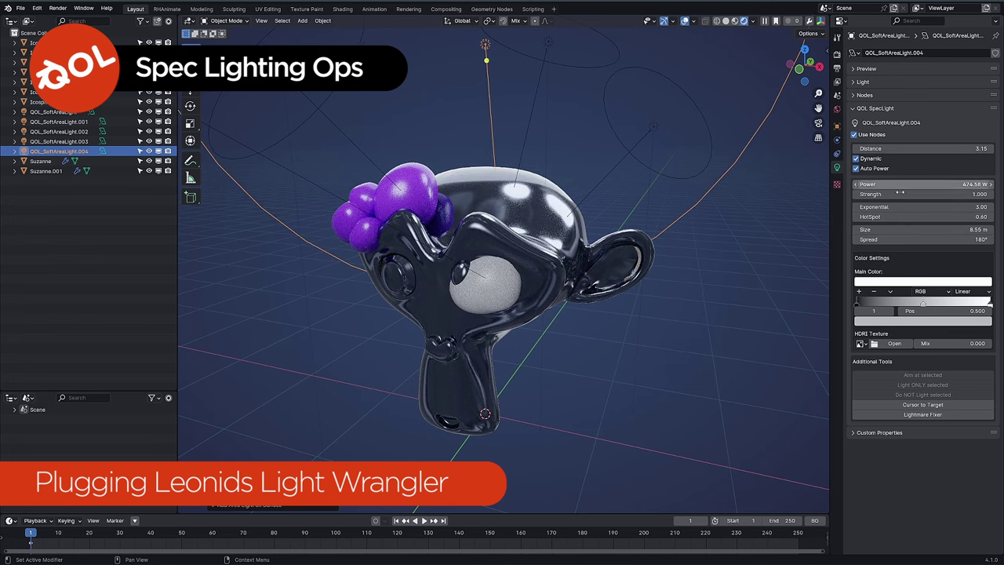
{"action": "left_click_drag", "start_coordinate": [902, 217], "coordinate": [855, 217]}
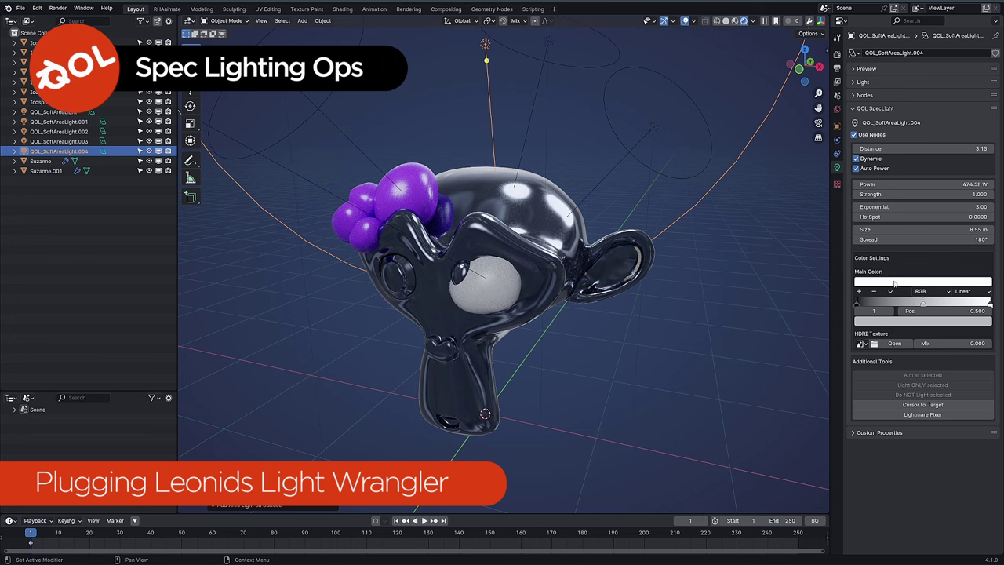
Recolor the rim light's gradient with a blue middle stop and a turquoise end stop.
{"action": "left_click", "coordinate": [923, 322]}
{"action": "left_click_drag", "start_coordinate": [948, 202], "coordinate": [952, 172]}
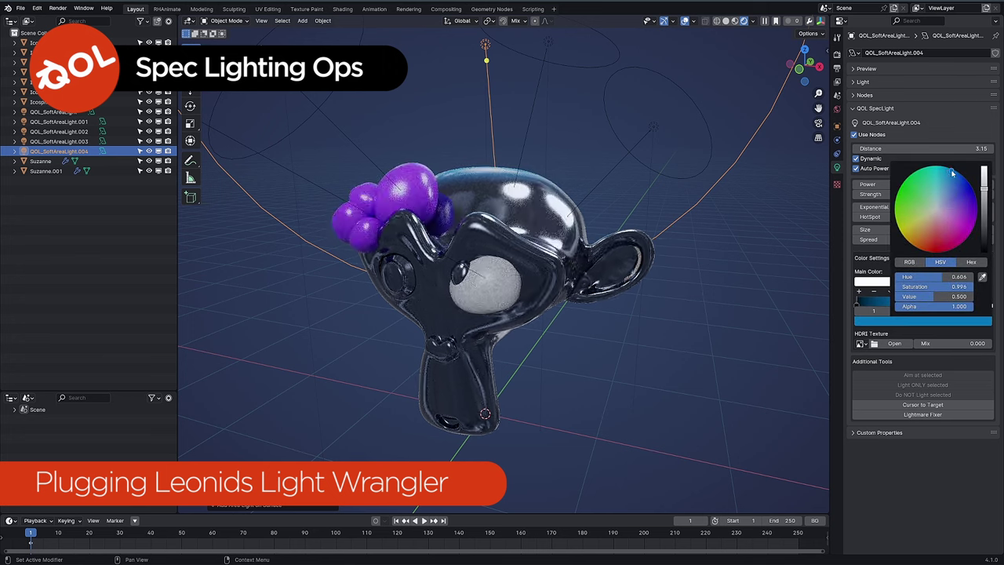
{"action": "left_click", "coordinate": [986, 304]}
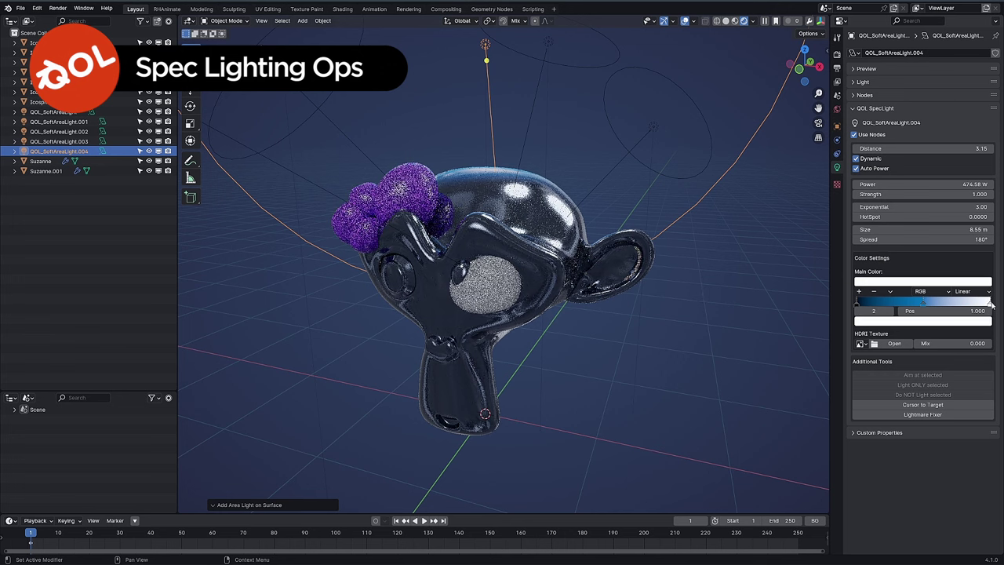
{"action": "left_click", "coordinate": [962, 320]}
{"action": "left_click", "coordinate": [932, 169]}
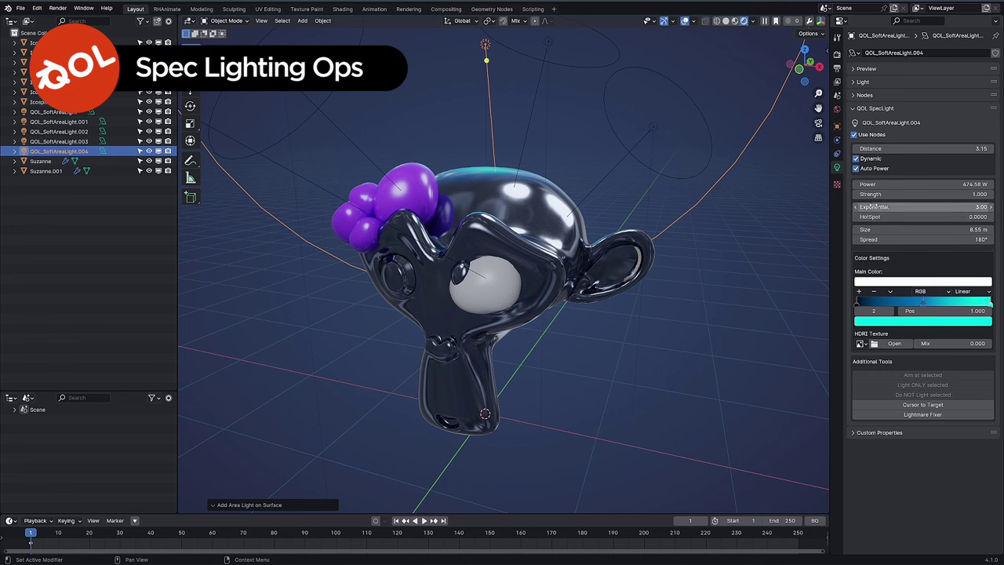
Set the rim light's exponential value to 3.99 and reposition the light above the head.
{"action": "mouse_move", "coordinate": [895, 207]}
{"action": "left_mouse_down"}
{"action": "mouse_move", "coordinate": [933, 206]}
{"action": "mouse_move", "coordinate": [912, 207]}
{"action": "left_mouse_up"}
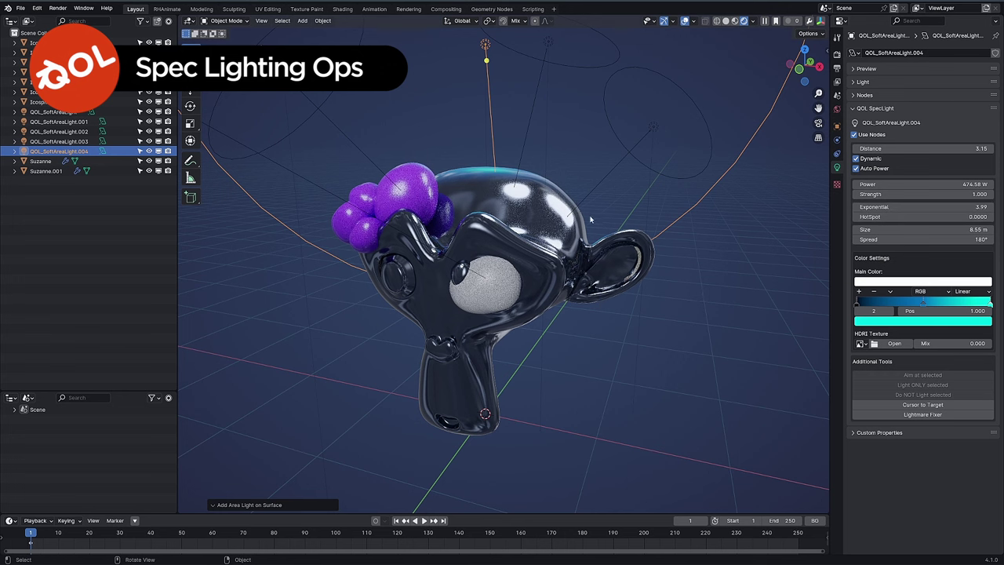
{"action": "key", "text": "g"}
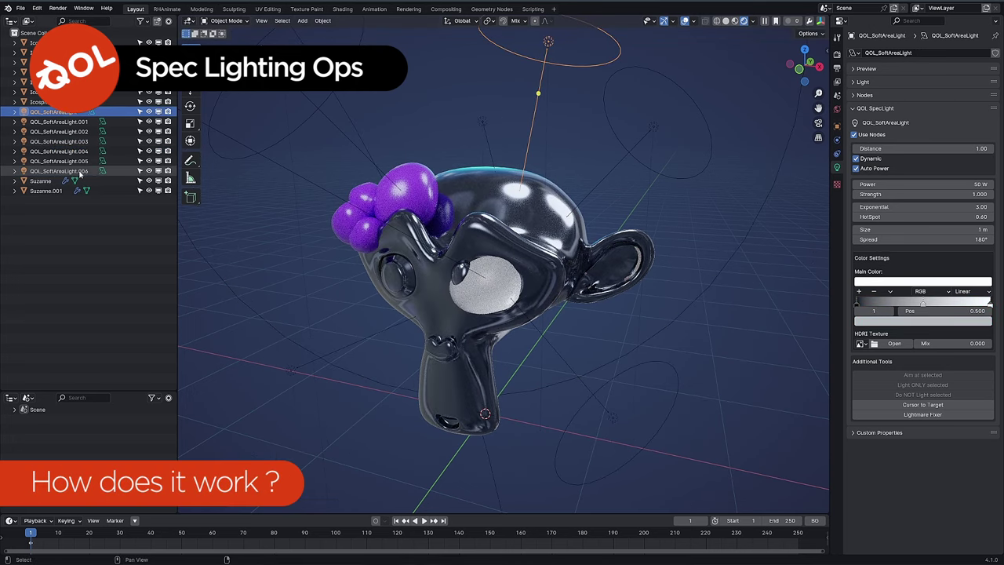
Delete all seven soft area lights from the scene.
{"action": "left_click", "coordinate": [76, 171], "text": "shift"}
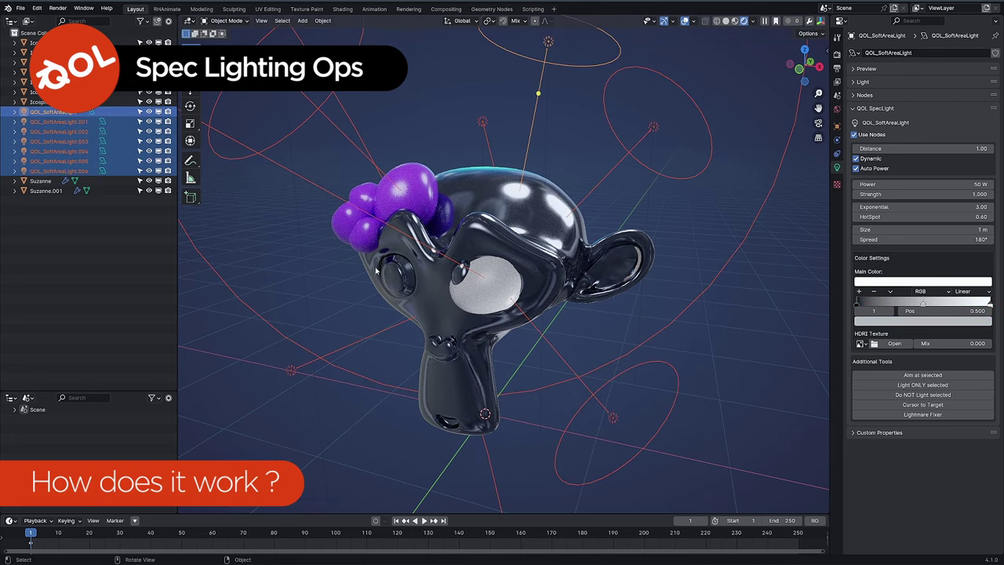
{"action": "key", "text": "Delete"}
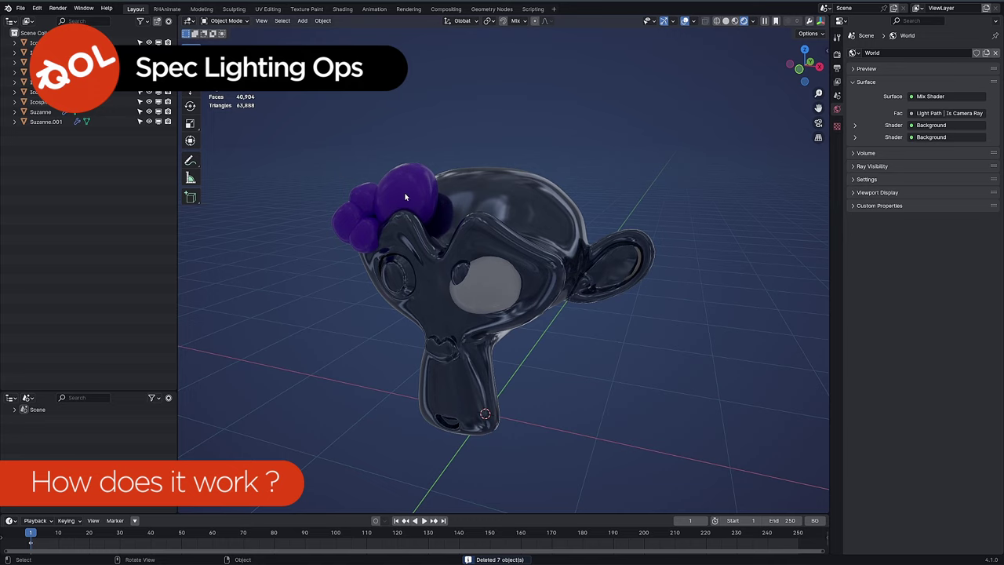
Add two soft area lights on the monkey head's surface, one aimed at the ear and one at the top of the head.
{"action": "right_click", "coordinate": [633, 239]}
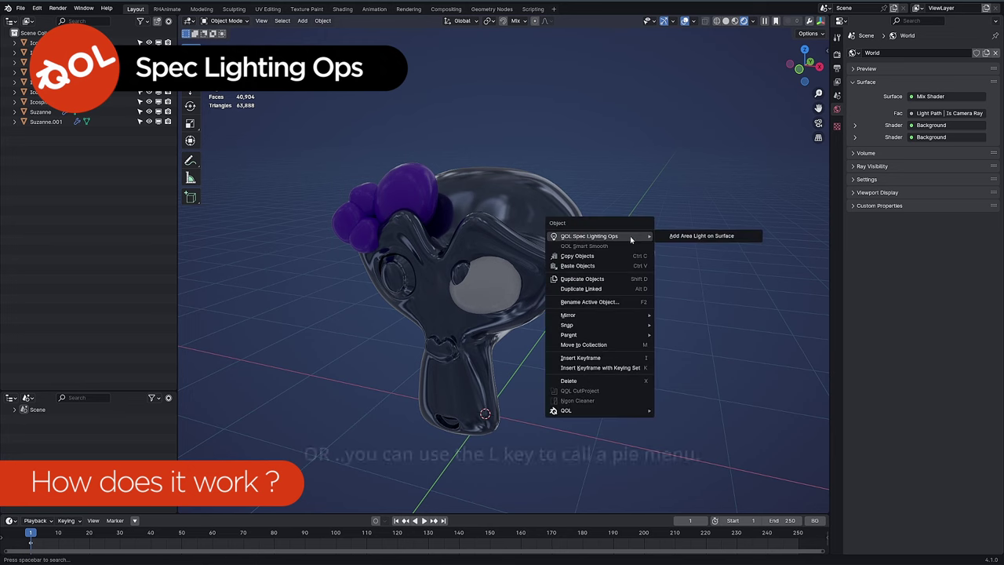
{"action": "left_click", "coordinate": [697, 236]}
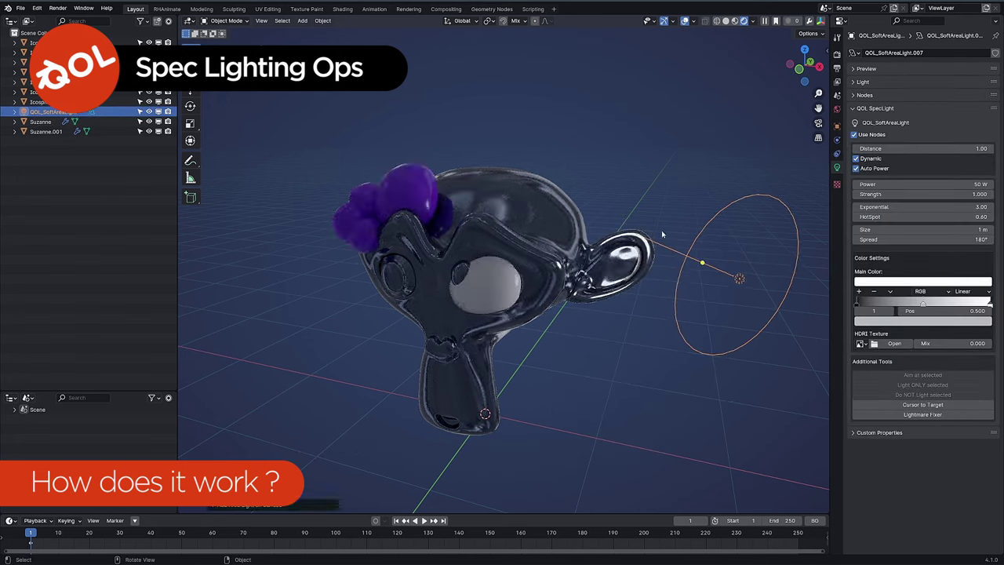
{"action": "right_click", "coordinate": [482, 181]}
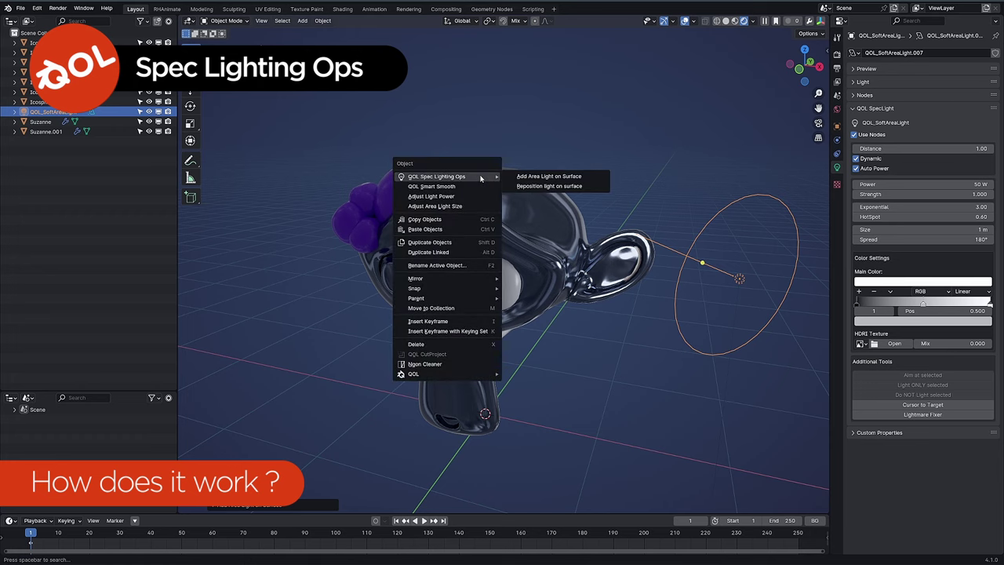
{"action": "left_click", "coordinate": [481, 181]}
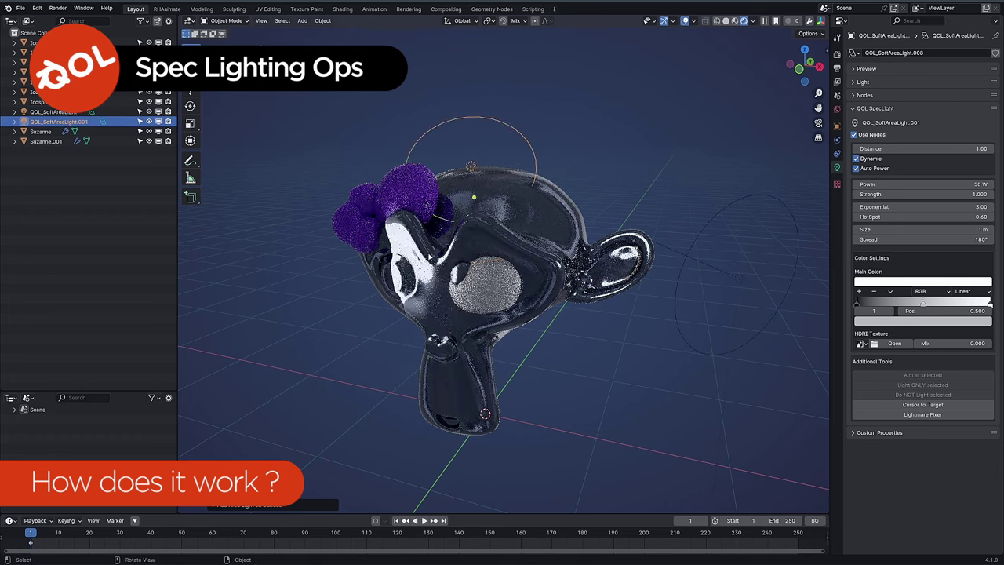
{"action": "left_click", "coordinate": [504, 179]}
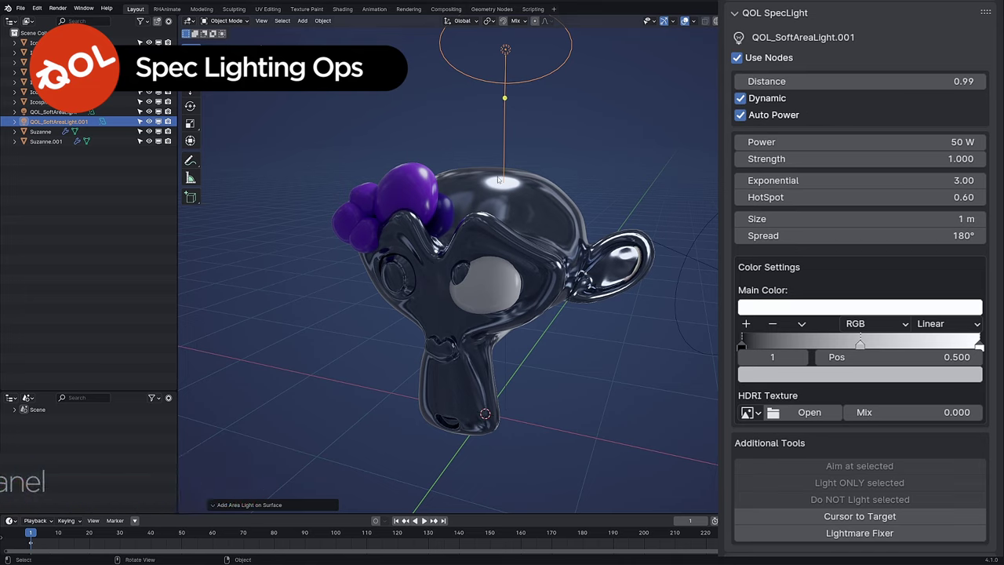
Reposition the top area light on the surface of the largest purple sphere.
{"action": "right_click", "coordinate": [564, 202]}
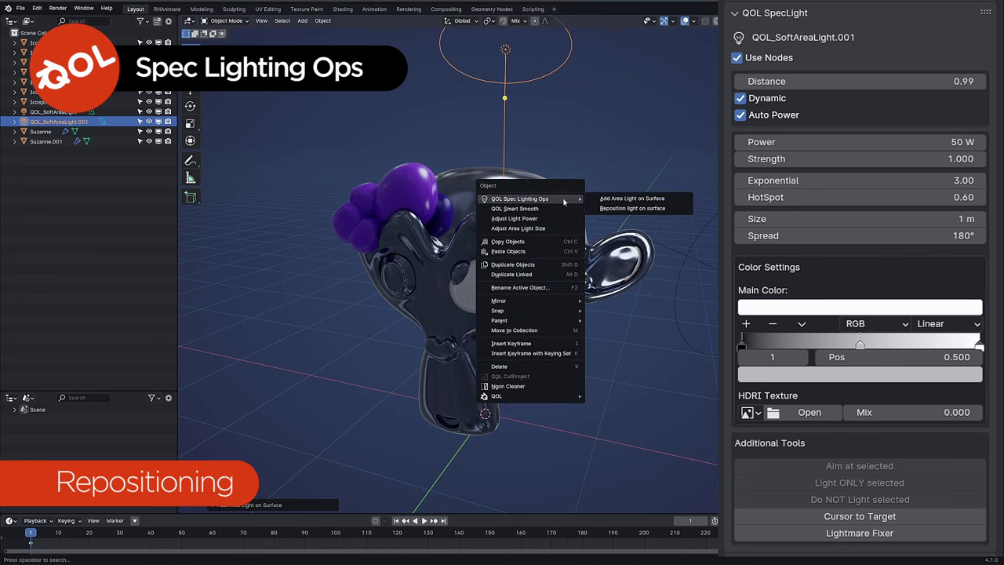
{"action": "left_click", "coordinate": [543, 128]}
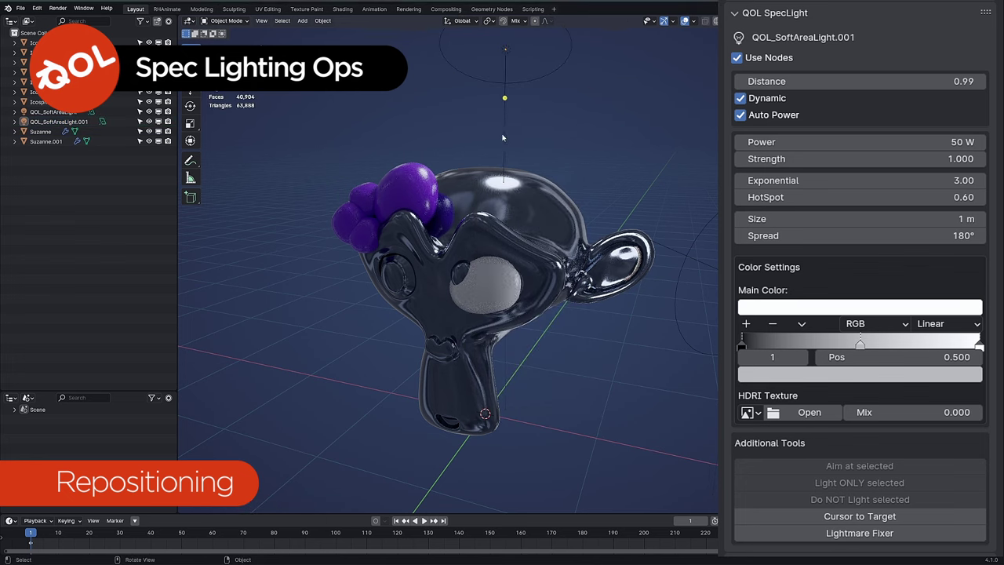
{"action": "left_click", "coordinate": [504, 138]}
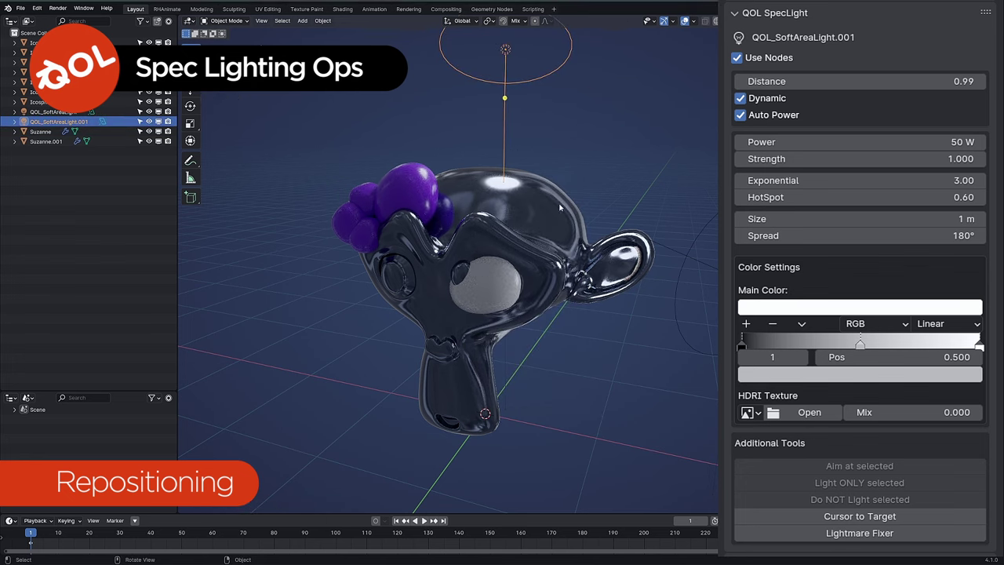
{"action": "right_click", "coordinate": [549, 114]}
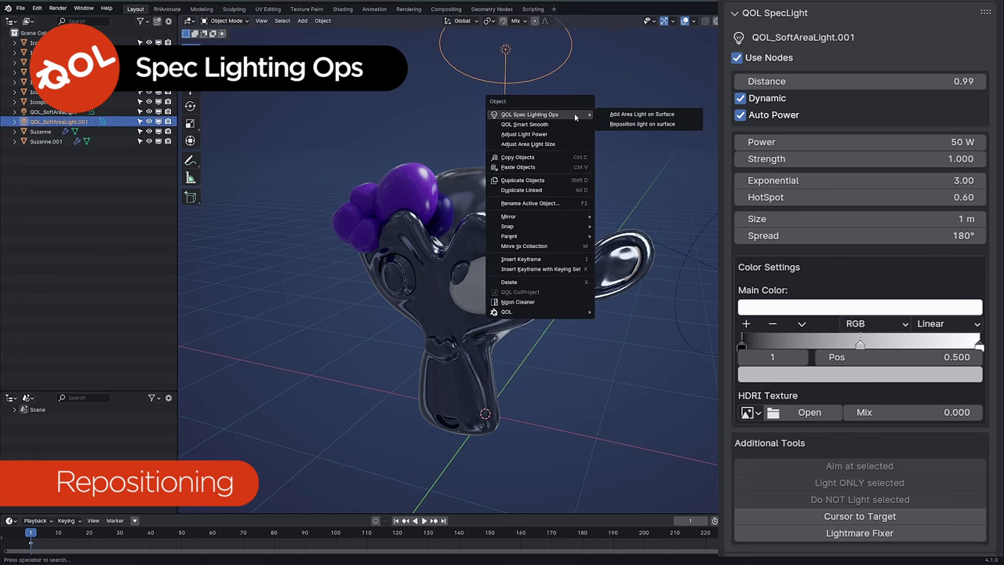
{"action": "left_click", "coordinate": [627, 128]}
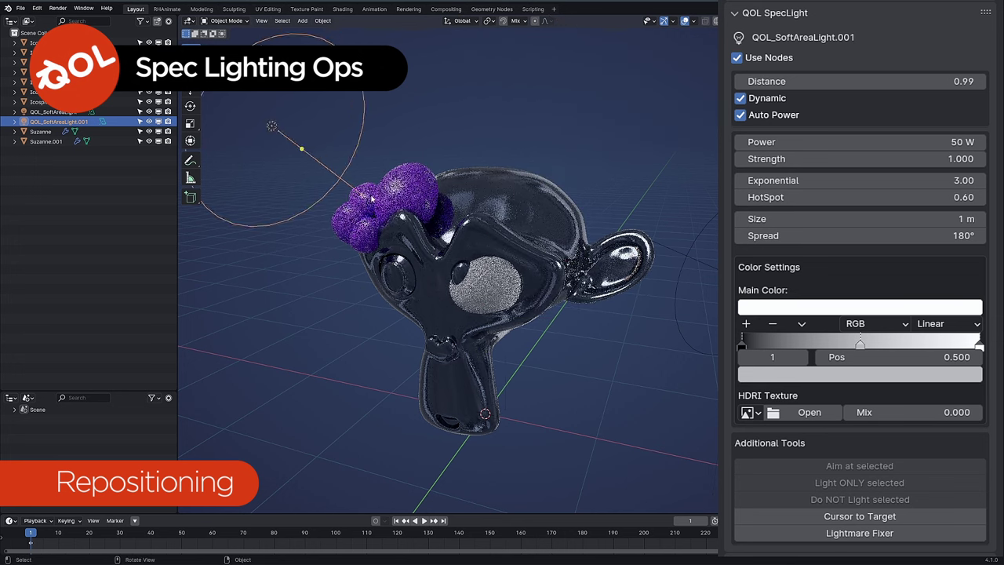
{"action": "left_click", "coordinate": [401, 181]}
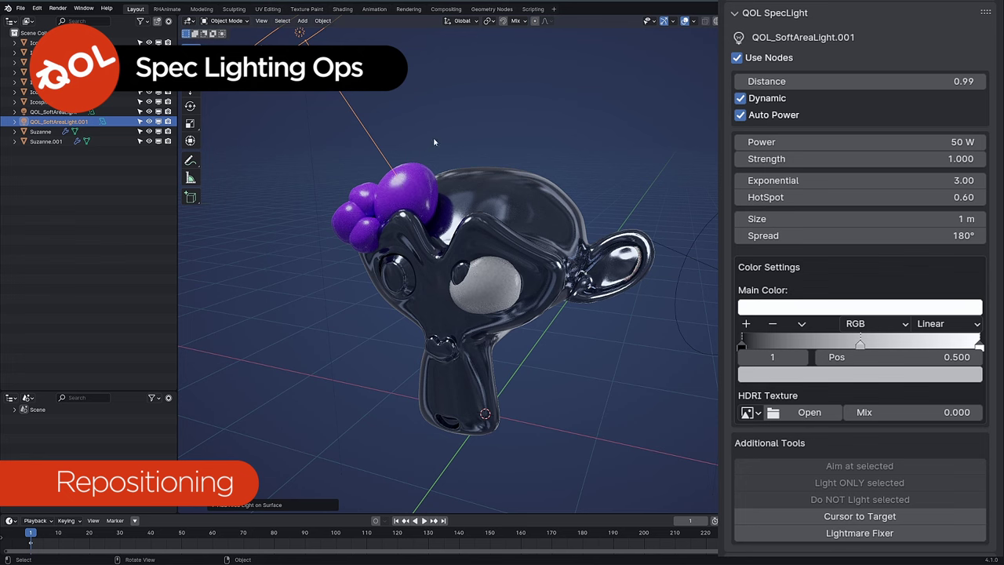
Lower the light beside the purple sphere in two moves of about 0.2 m each, to a distance of about 0.78.
{"action": "left_click", "coordinate": [513, 131]}
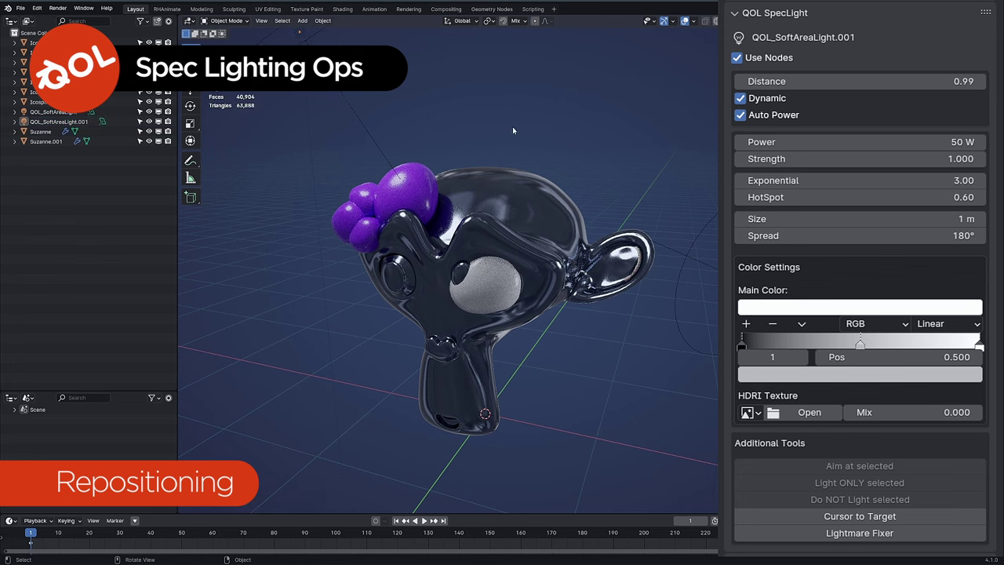
{"action": "left_click", "coordinate": [364, 120]}
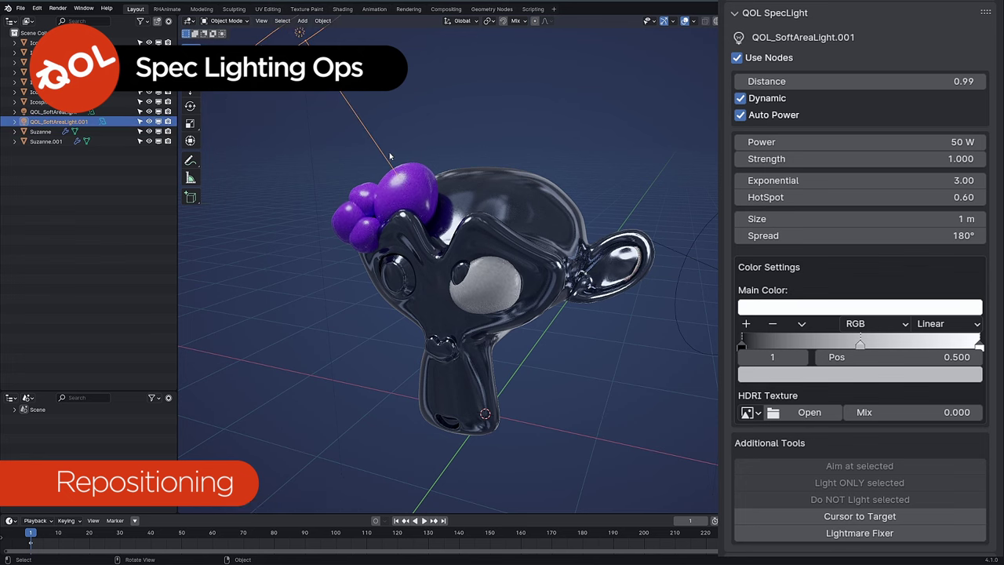
{"action": "key", "text": "g"}
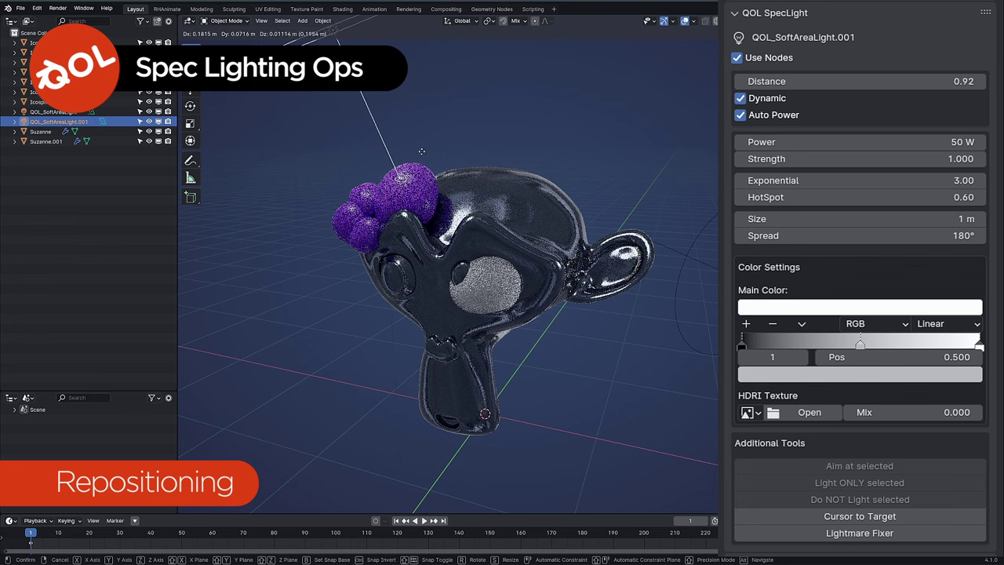
{"action": "left_click", "coordinate": [405, 179]}
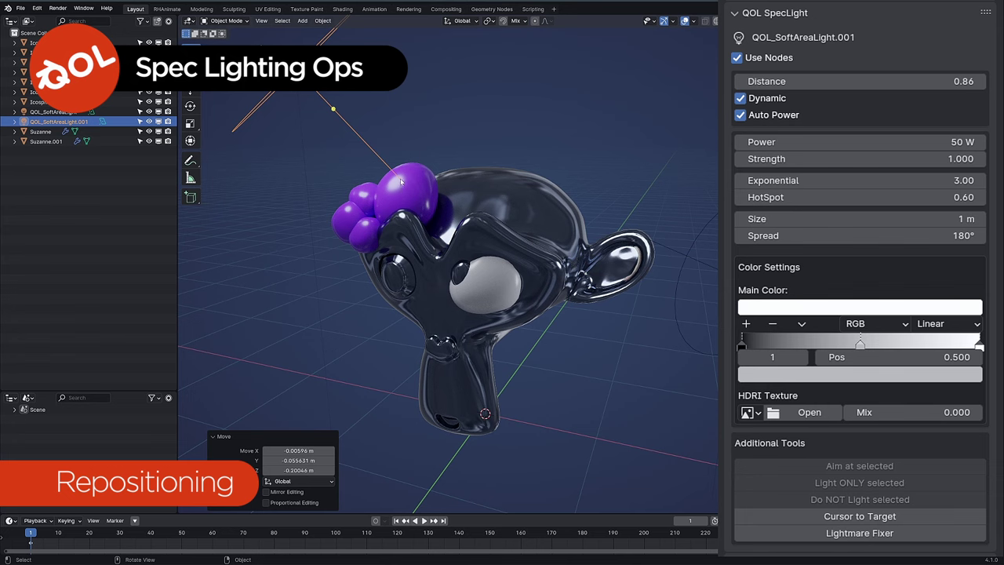
{"action": "key", "text": "g"}
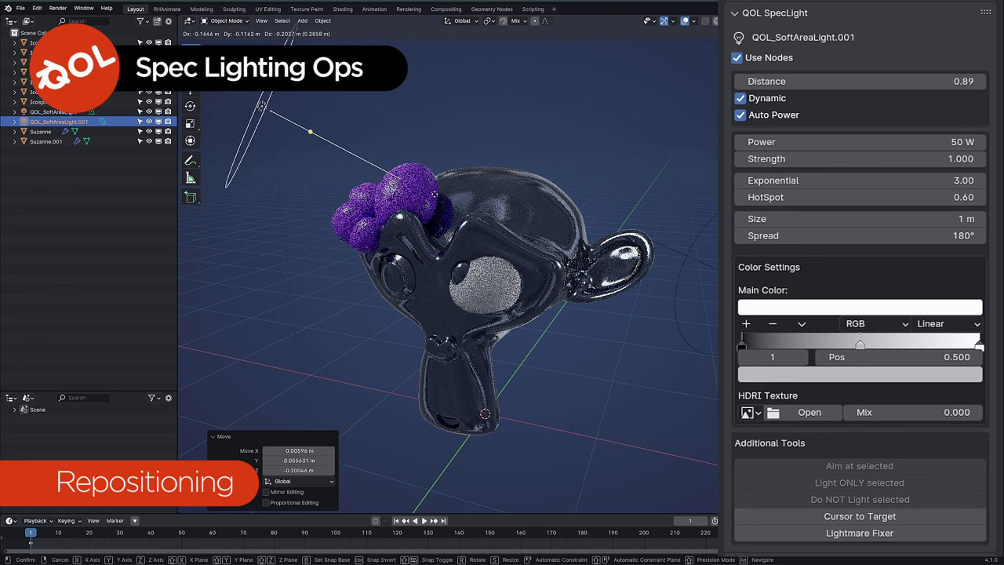
{"action": "left_click", "coordinate": [454, 196]}
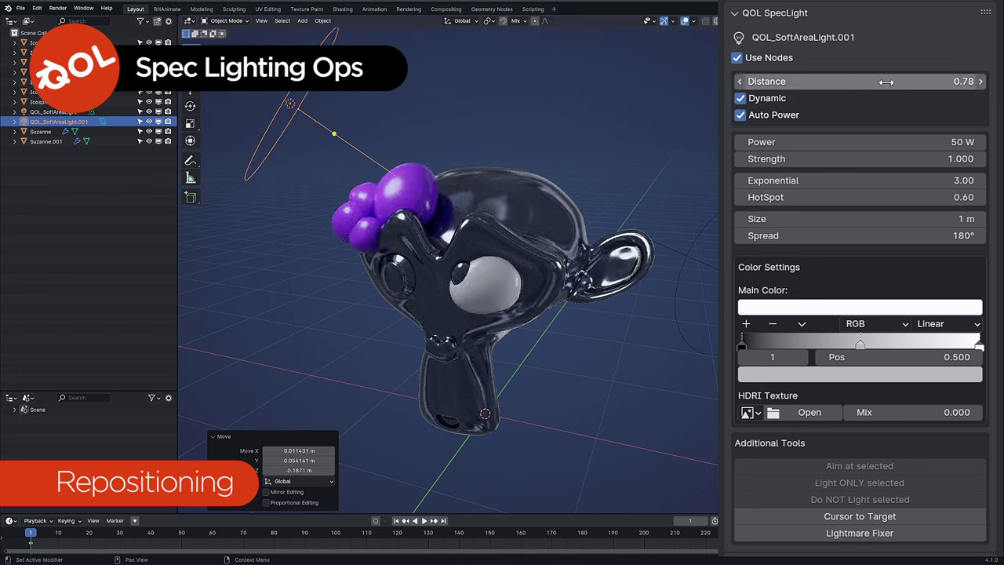
Reselect the light and move it about 0.25 m along X, closer to the purple sphere, to a distance of about 0.59.
{"action": "left_click", "coordinate": [529, 151]}
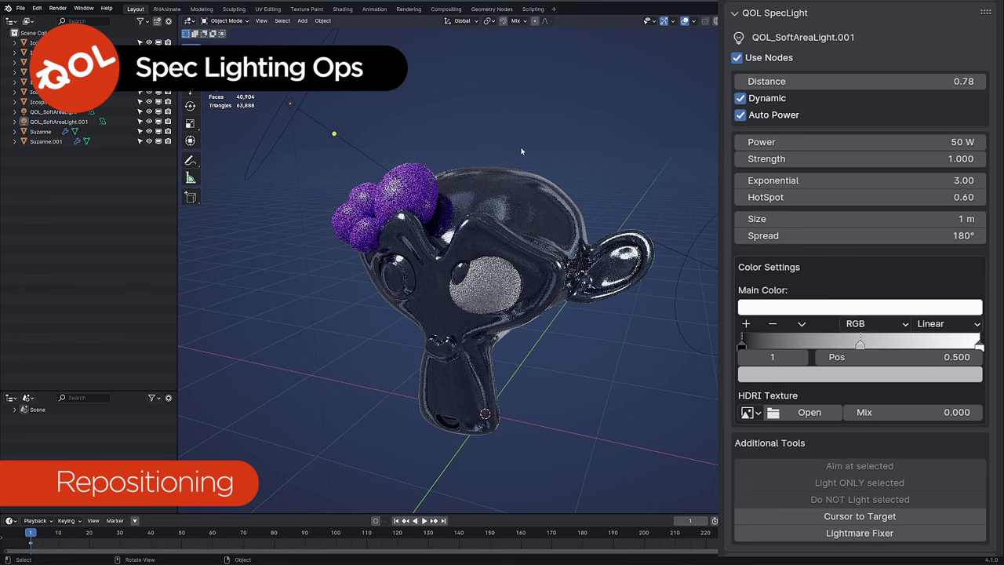
{"action": "left_click", "coordinate": [359, 150]}
{"action": "key", "text": "g"}
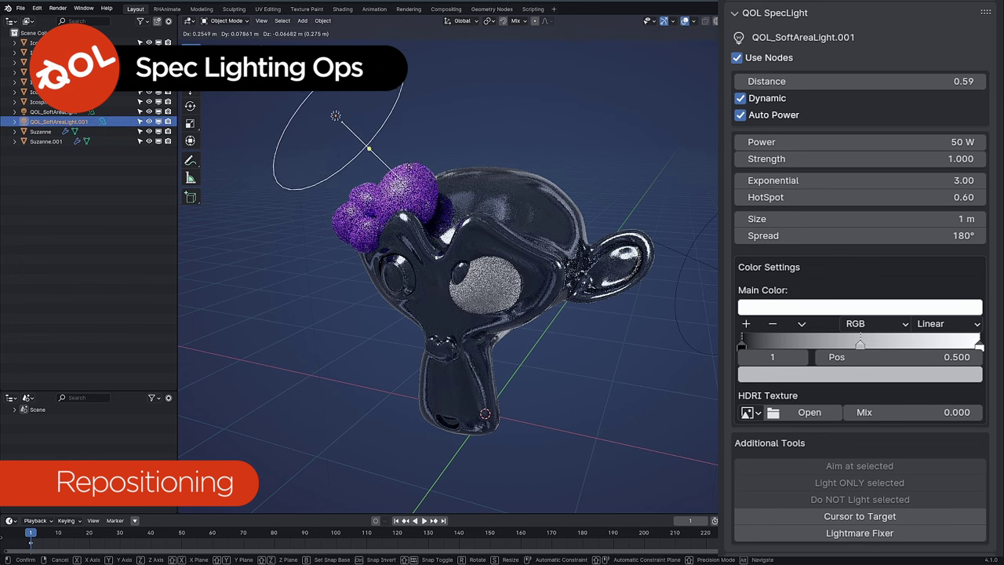
{"action": "left_click", "coordinate": [403, 168]}
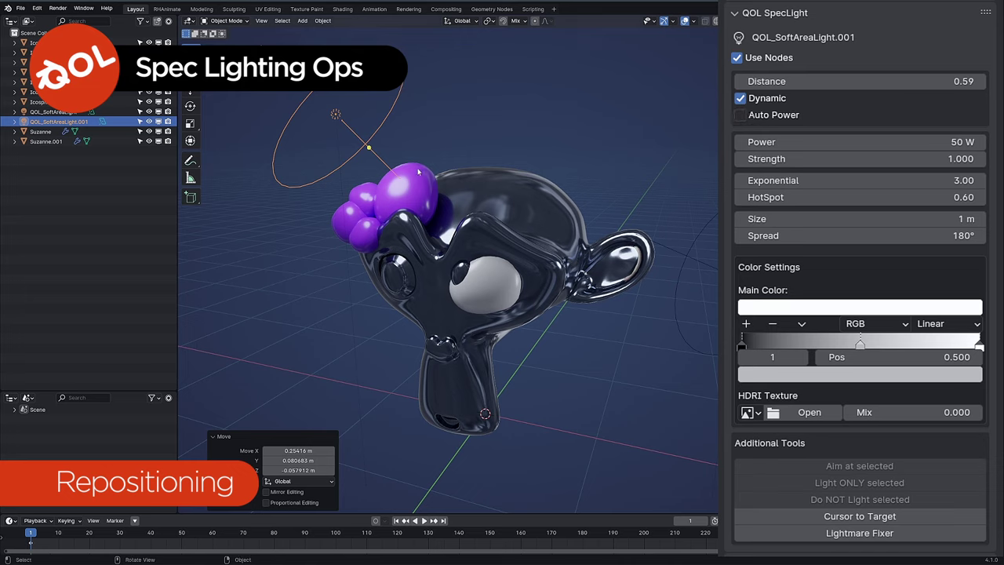
Set the light's distance from the purple sphere to 2.57 with Auto Power enabled.
{"action": "mouse_move", "coordinate": [798, 85]}
{"action": "left_mouse_down"}
{"action": "mouse_move", "coordinate": [848, 86]}
{"action": "mouse_move", "coordinate": [798, 86]}
{"action": "left_mouse_up"}
{"action": "left_click_drag", "start_coordinate": [863, 81], "coordinate": [957, 81]}
{"action": "left_click_drag", "start_coordinate": [860, 81], "coordinate": [985, 81]}
{"action": "left_click_drag", "start_coordinate": [924, 81], "coordinate": [851, 81]}
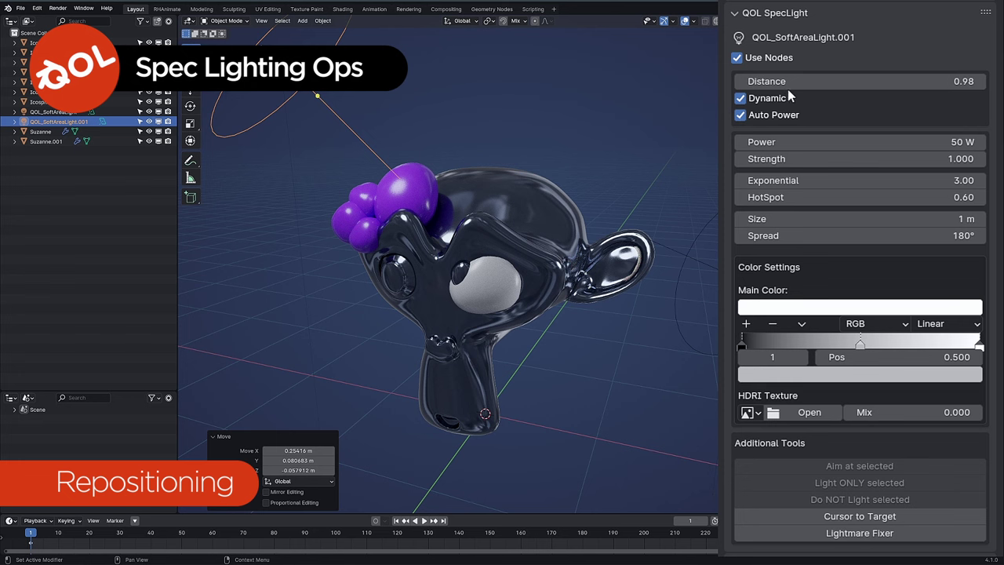
{"action": "left_click_drag", "start_coordinate": [787, 89], "coordinate": [853, 80]}
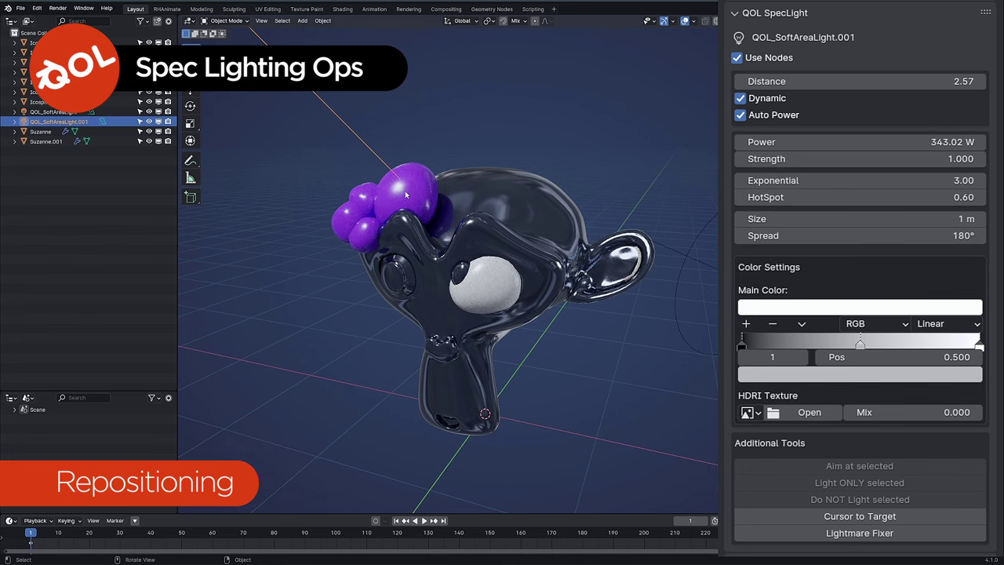
Swing the distant light around the purple sphere in two free moves, to a distance of about 2.41.
{"action": "key", "text": "g"}
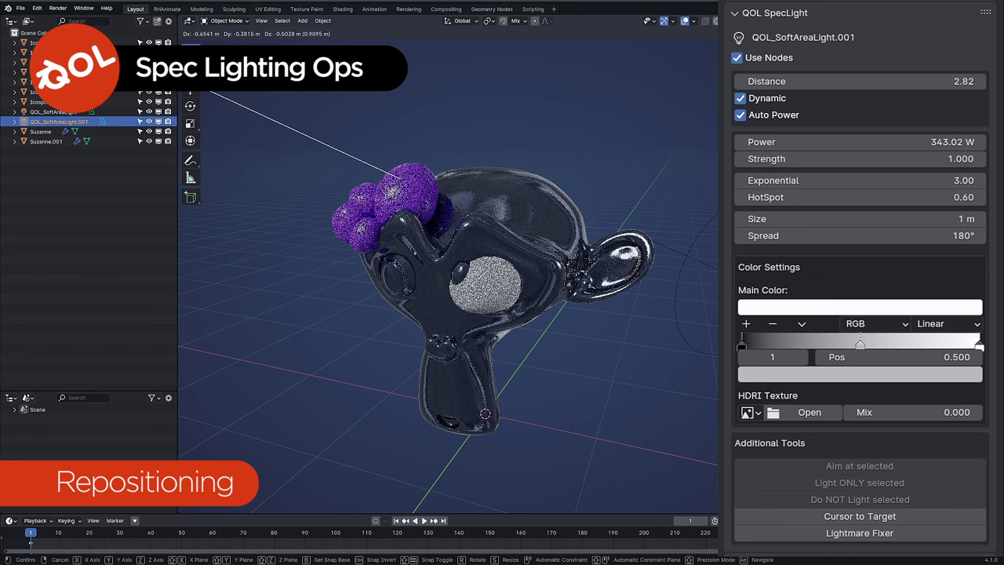
{"action": "left_click", "coordinate": [677, 420]}
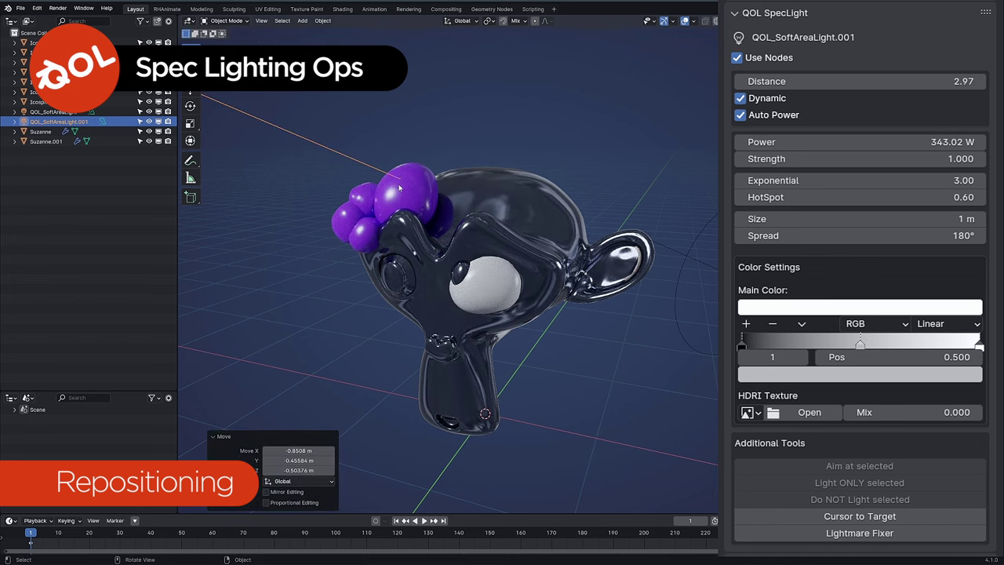
{"action": "key", "text": "g"}
{"action": "left_click", "coordinate": [346, 196]}
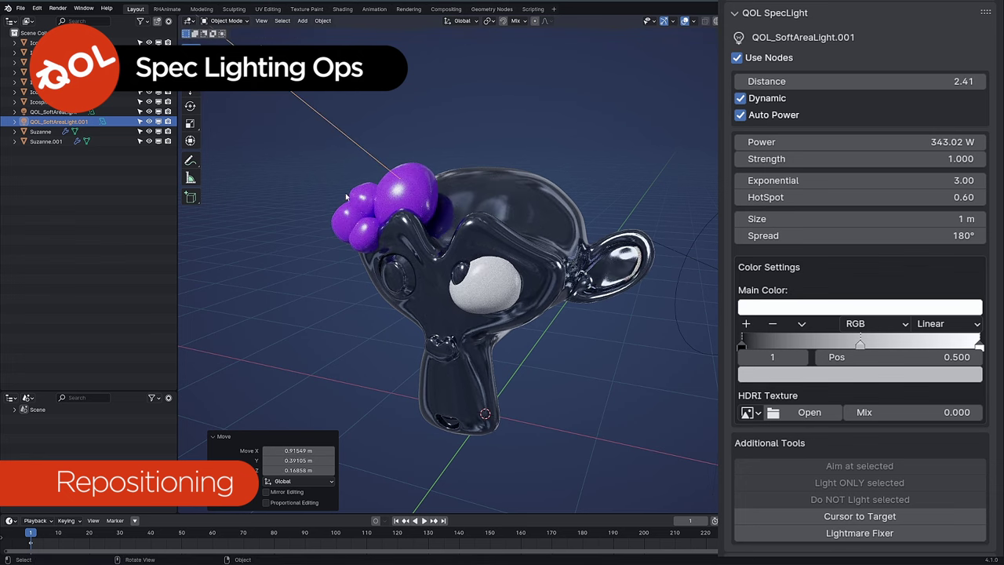
Reposition the area light from the purple sphere onto the top of the monkey's head.
{"action": "right_click", "coordinate": [397, 180]}
{"action": "mouse_move", "coordinate": [400, 178]}
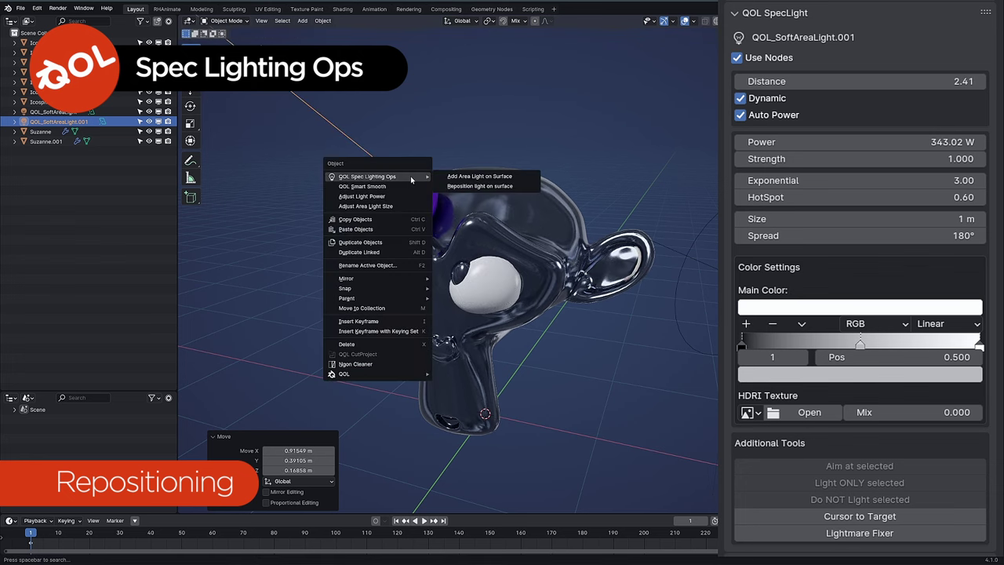
{"action": "left_click", "coordinate": [481, 187]}
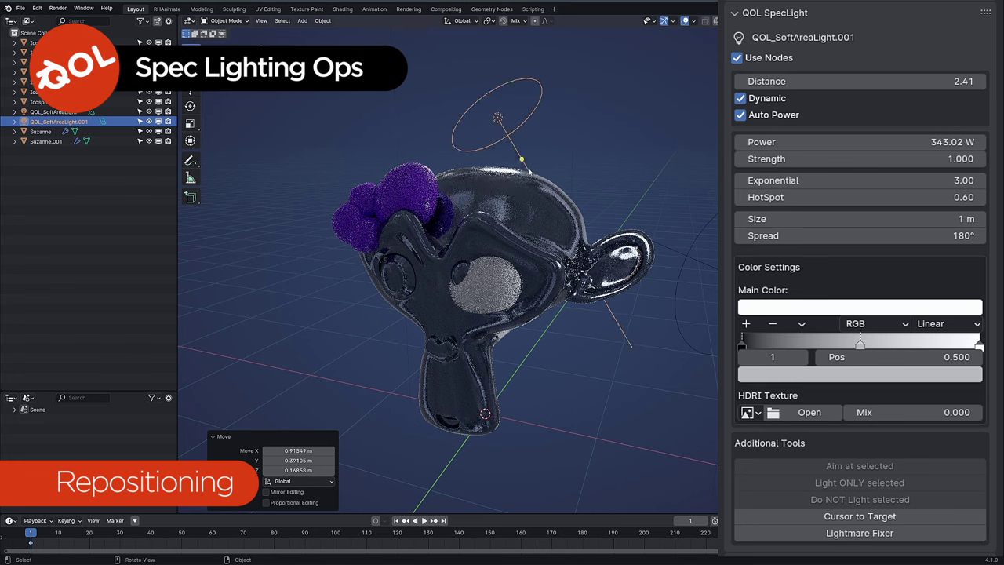
{"action": "left_click", "coordinate": [495, 185]}
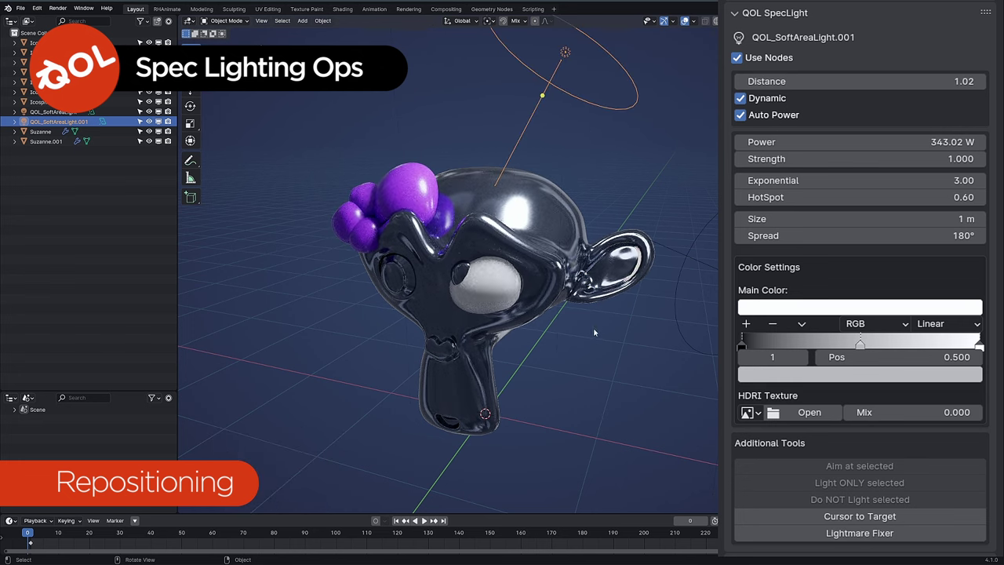
Move the light above the head slightly up and across toward the purple spheres, to a distance of about 1.39.
{"action": "key", "text": "g"}
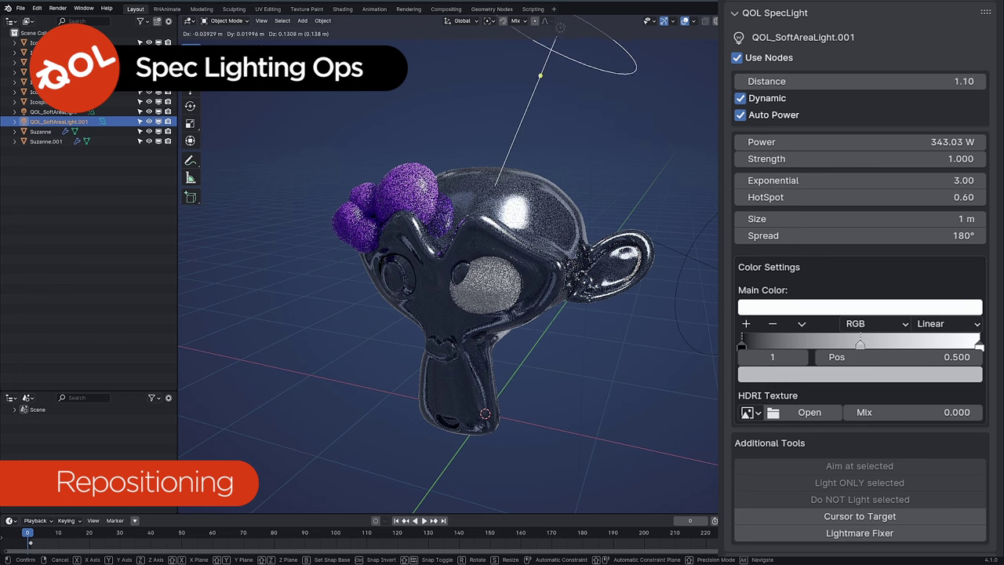
{"action": "left_click", "coordinate": [601, 129]}
{"action": "left_click_drag", "start_coordinate": [494, 96], "coordinate": [552, 149]}
{"action": "key", "text": "g"}
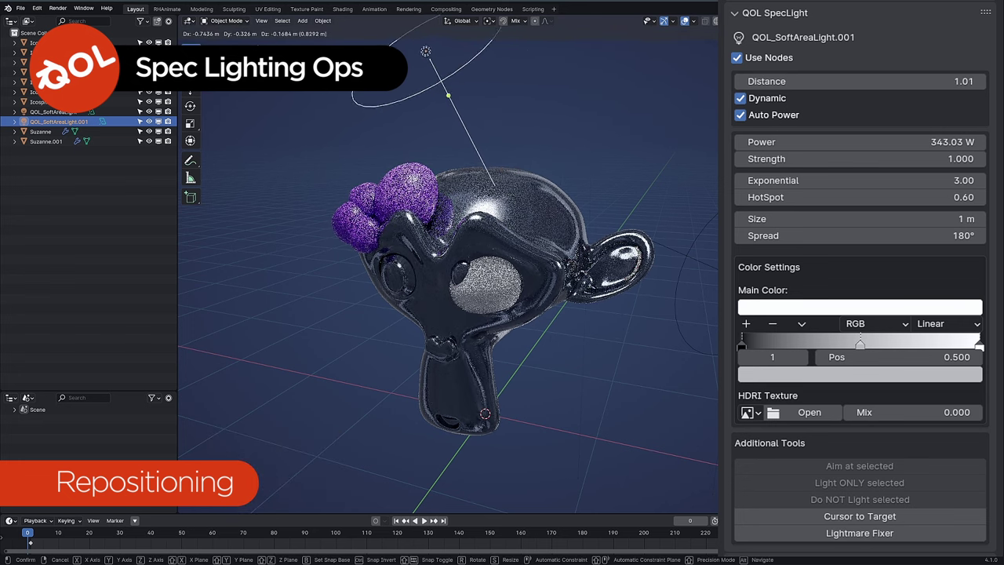
{"action": "left_click", "coordinate": [454, 188]}
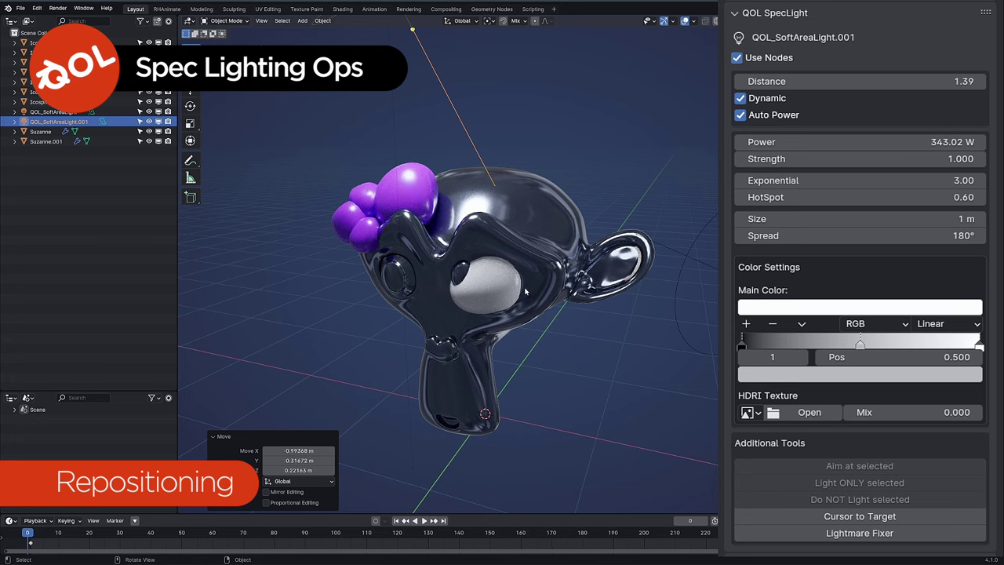
Try to rotate the area light freely, using trackball and normal rotation.
{"action": "key", "text": "r"}
{"action": "key", "text": "r"}
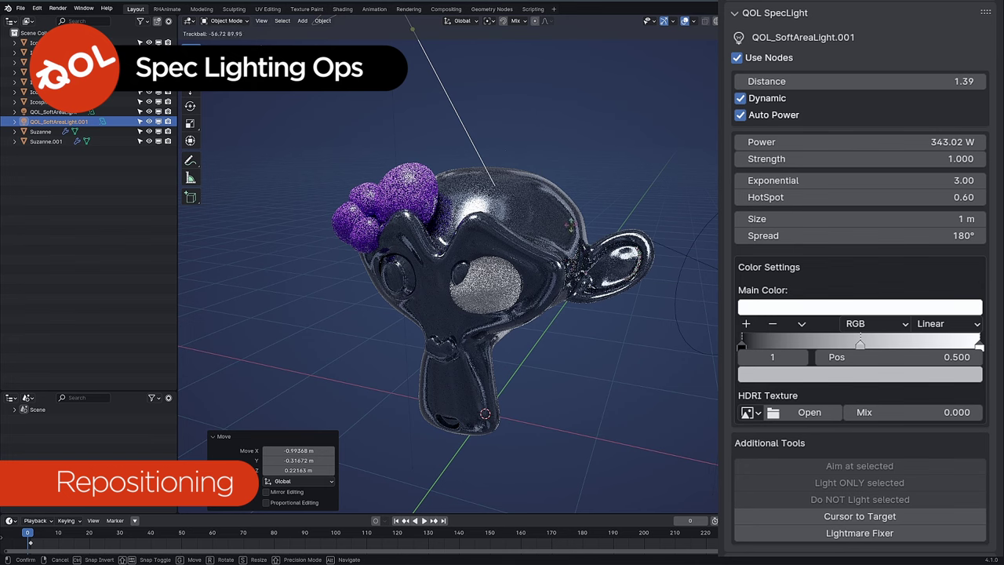
{"action": "key", "text": "r"}
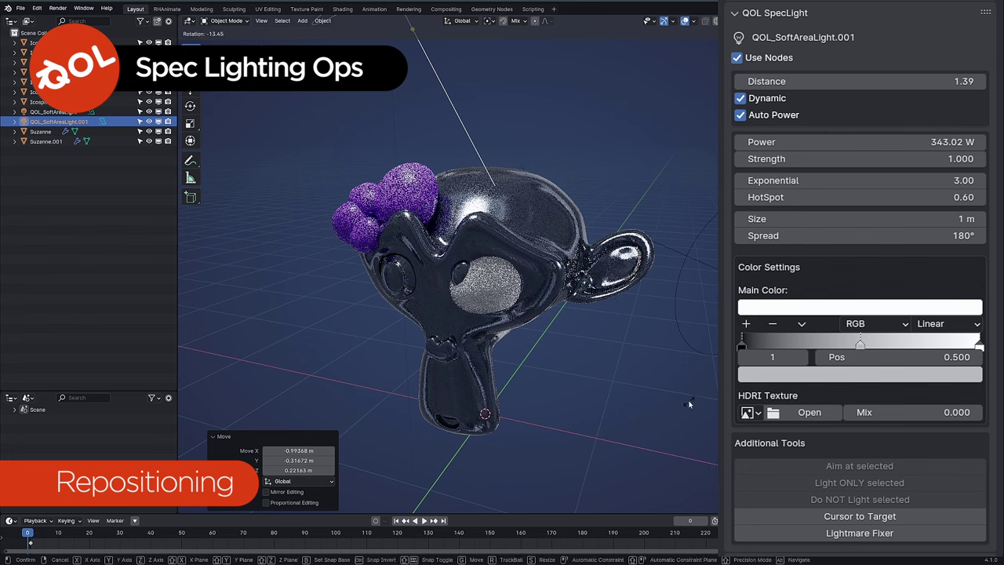
{"action": "left_click", "coordinate": [690, 404]}
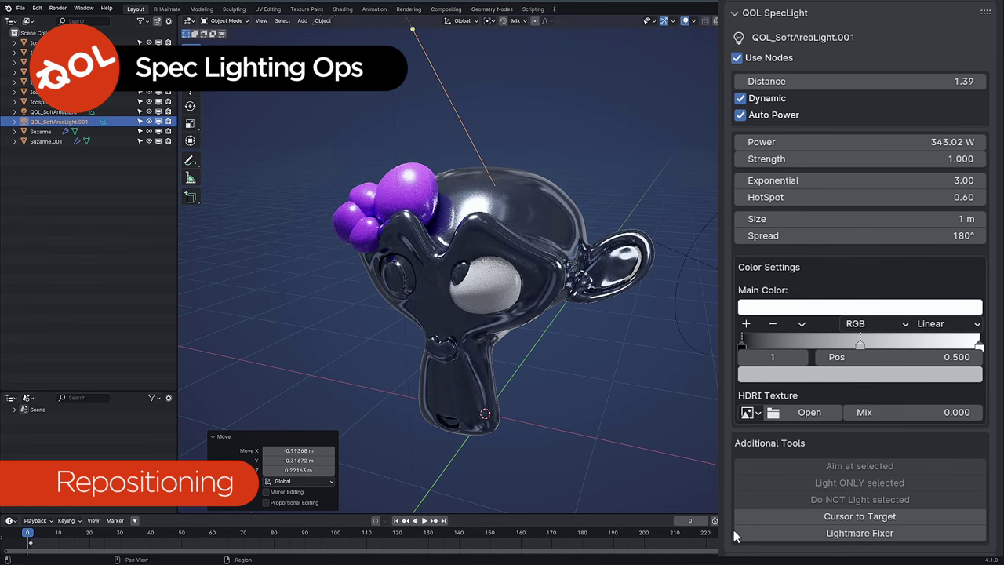
Snap the 3D cursor to the area light's target point on the head.
{"action": "left_click", "coordinate": [833, 517]}
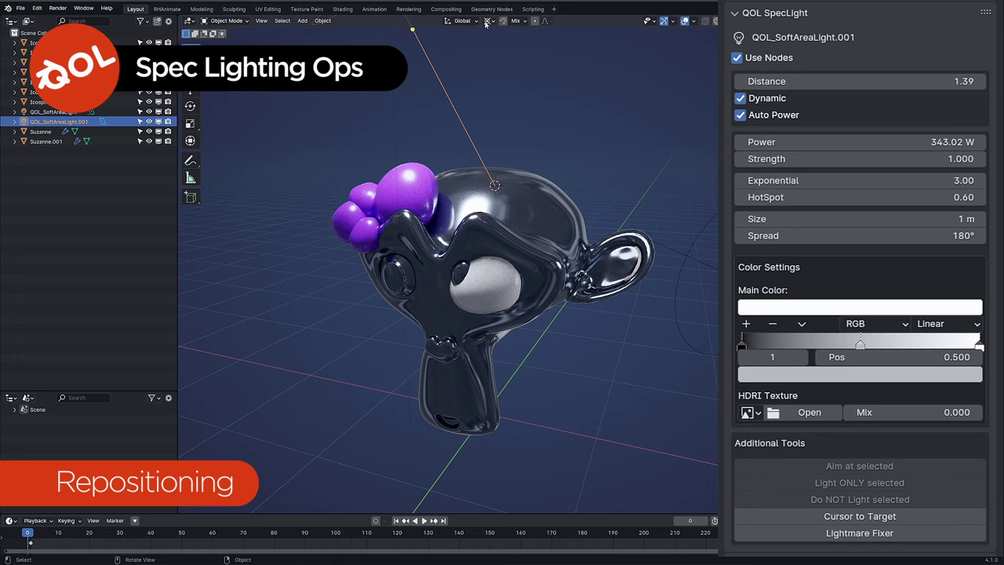
Rotate the area light around the 3D cursor with trackball rotation and by 345° about the view axis.
{"action": "key", "text": "r"}
{"action": "key", "text": "r"}
{"action": "left_click", "coordinate": [532, 179]}
{"action": "key", "text": "r"}
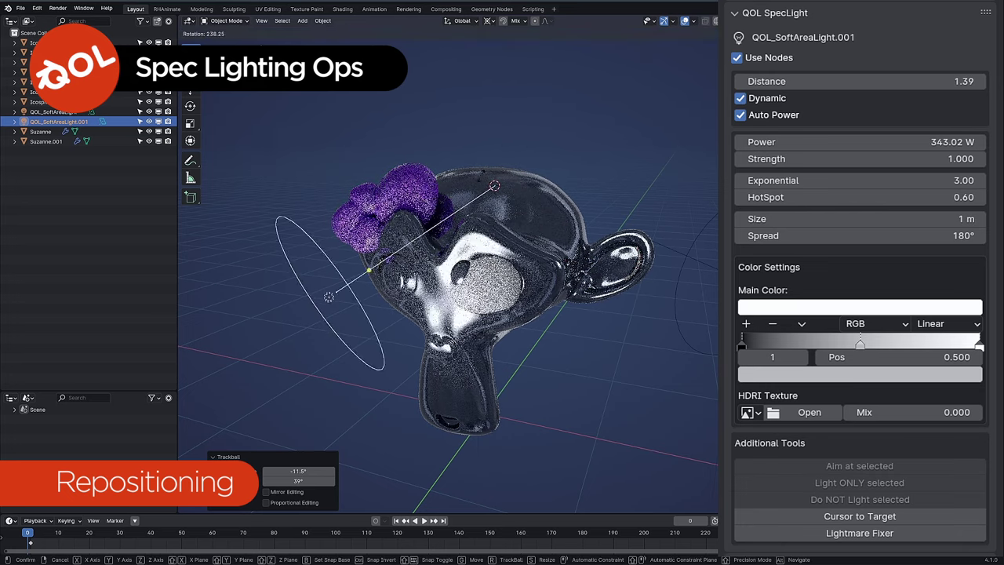
{"action": "left_click", "coordinate": [507, 172]}
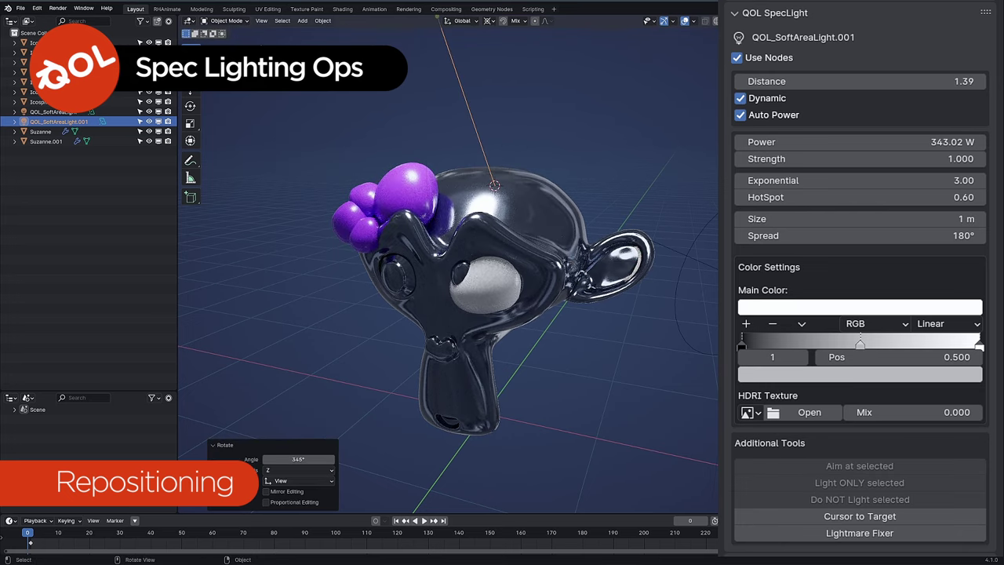
Reposition the area light so its highlight lands on the upper forehead of the monkey, toward the ear.
{"action": "left_click", "coordinate": [825, 515]}
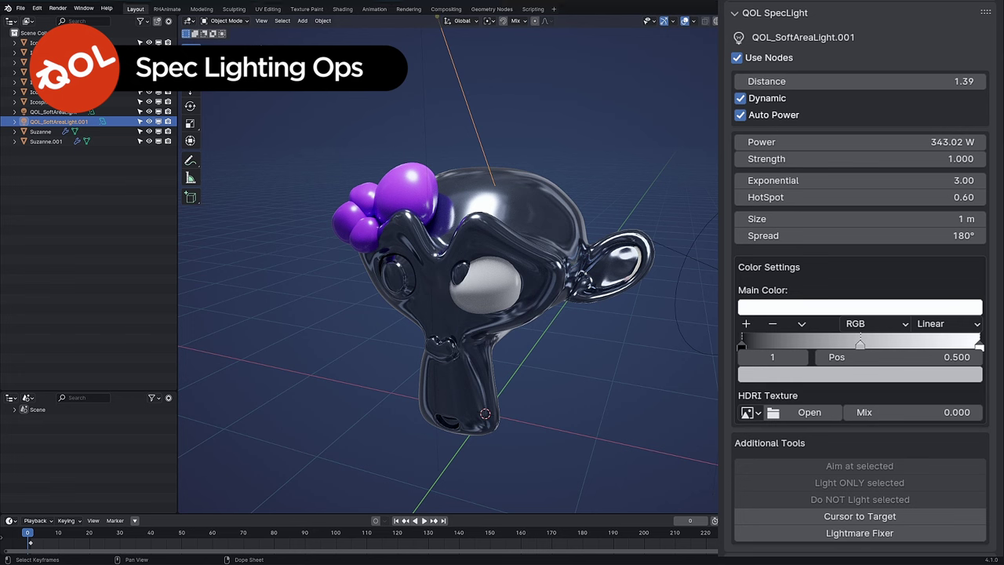
{"action": "right_click", "coordinate": [518, 202]}
{"action": "mouse_move", "coordinate": [518, 202]}
{"action": "left_click", "coordinate": [562, 212]}
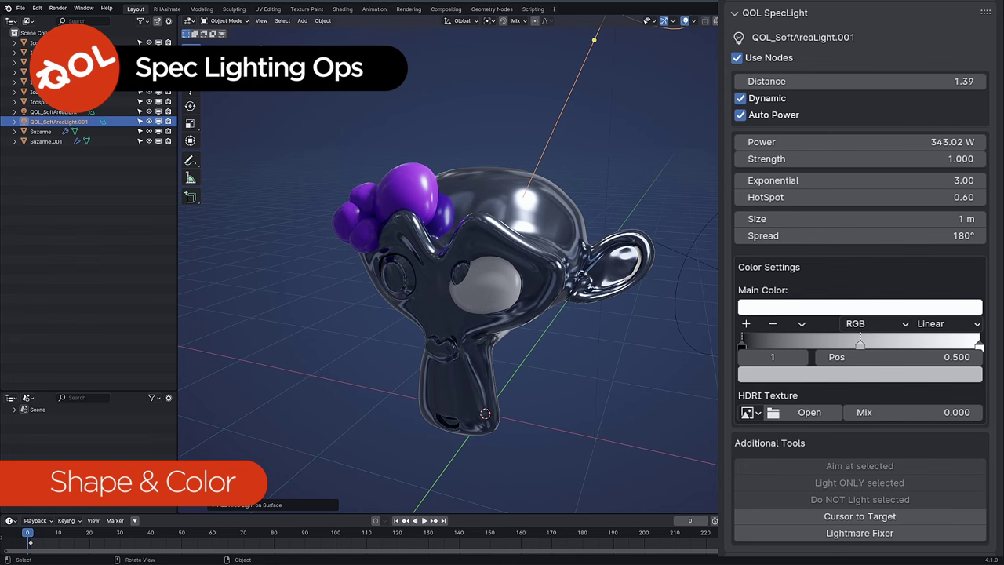
Deselect everything and examine the area light's full node tree in the Shader Editor, finishing back in the 3D Viewport.
{"action": "left_click", "coordinate": [509, 150]}
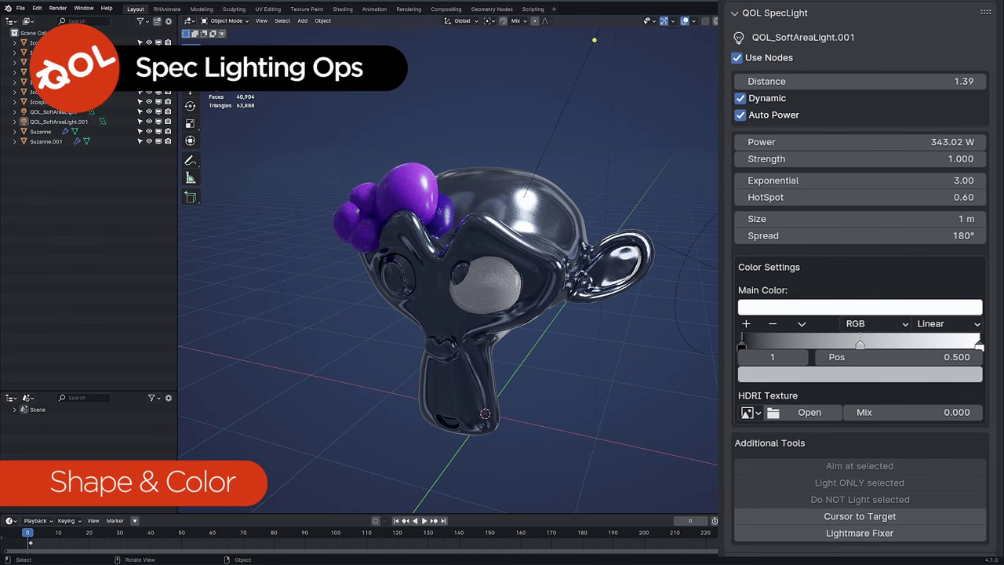
{"action": "left_click", "coordinate": [189, 21]}
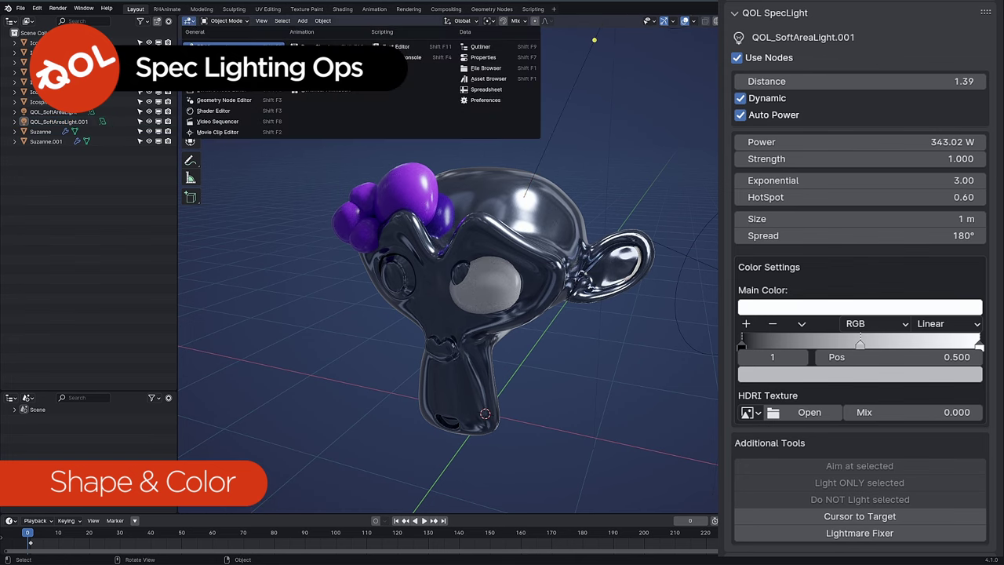
{"action": "left_click", "coordinate": [213, 111]}
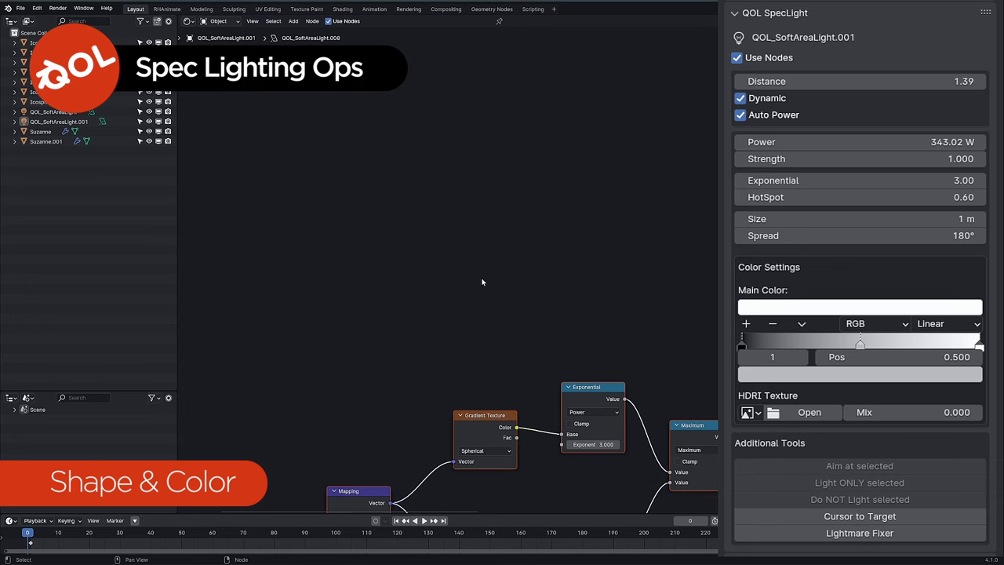
{"action": "scroll", "coordinate": [482, 282], "scroll_direction": "down", "scroll_amount": 4}
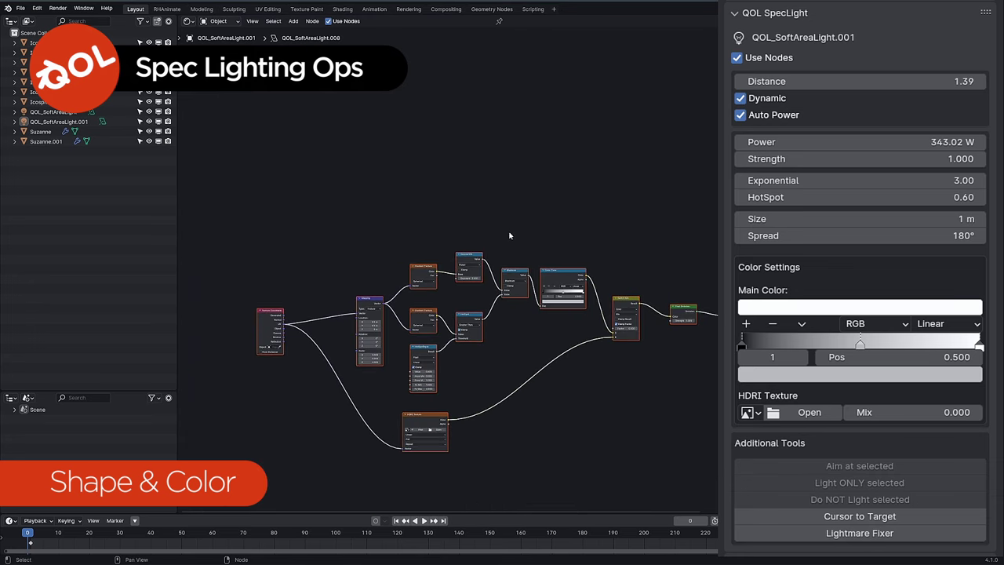
{"action": "key", "text": "Home"}
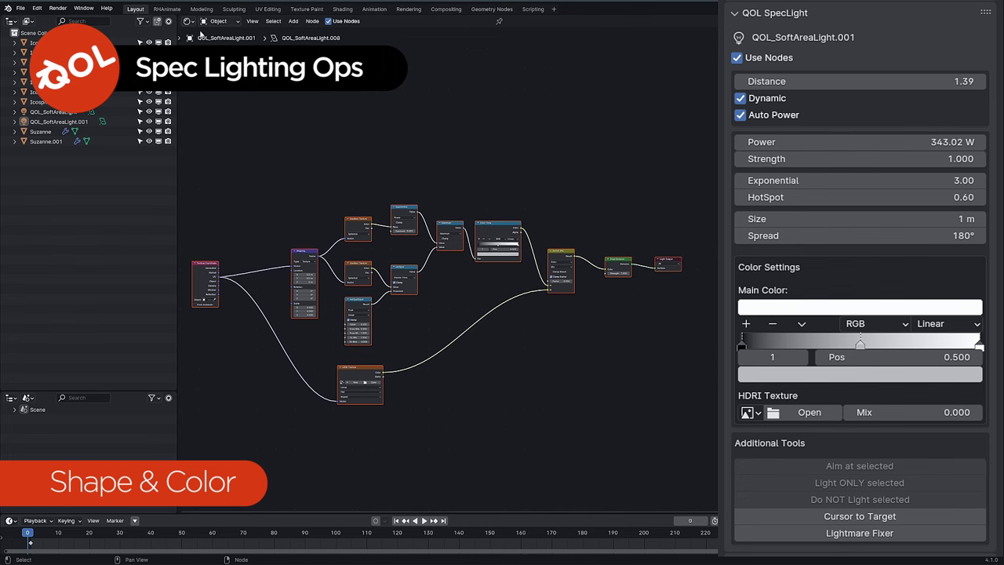
{"action": "left_click", "coordinate": [189, 22]}
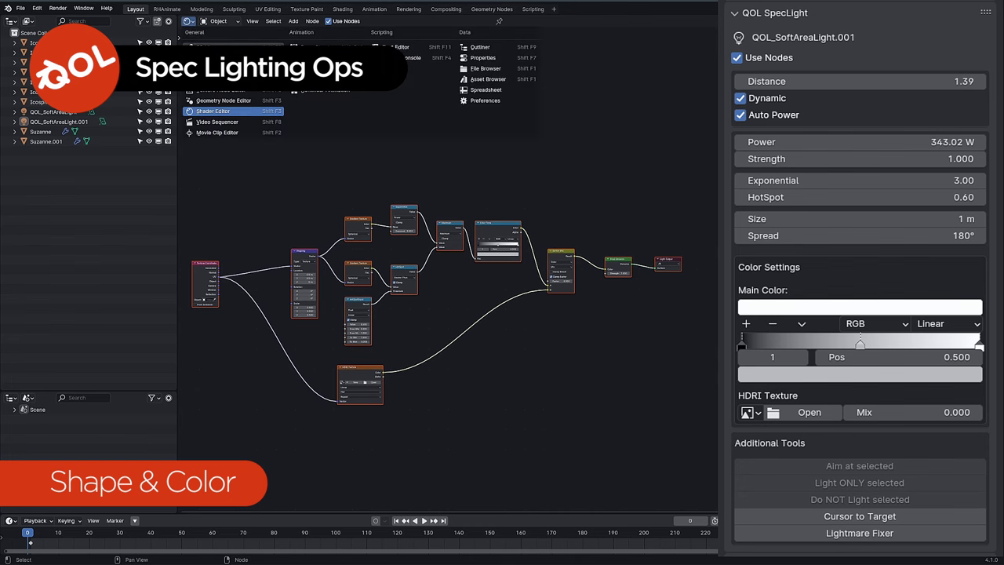
{"action": "left_click", "coordinate": [212, 47]}
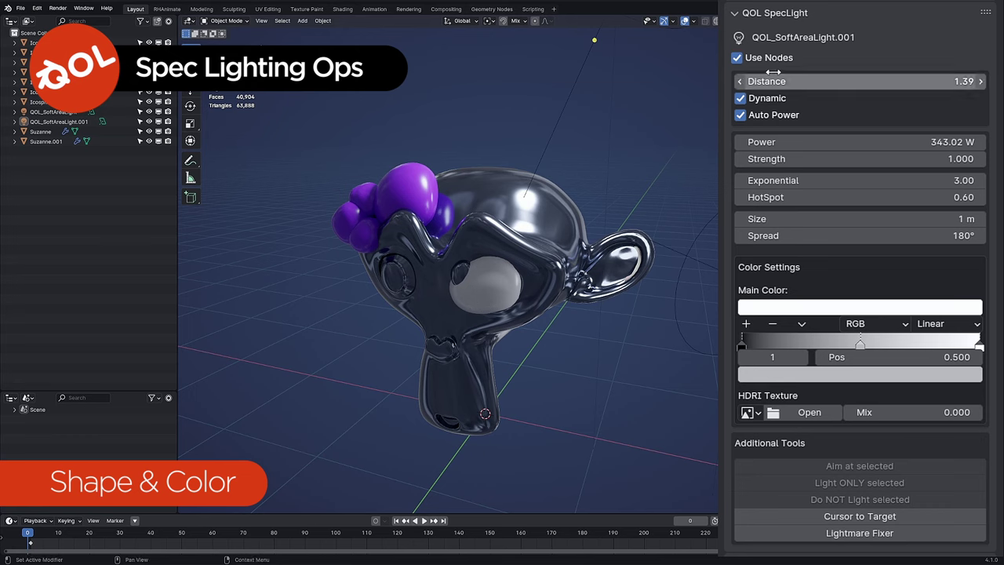
Turn off Use Nodes for the area light and turn it back on.
{"action": "left_click", "coordinate": [739, 57]}
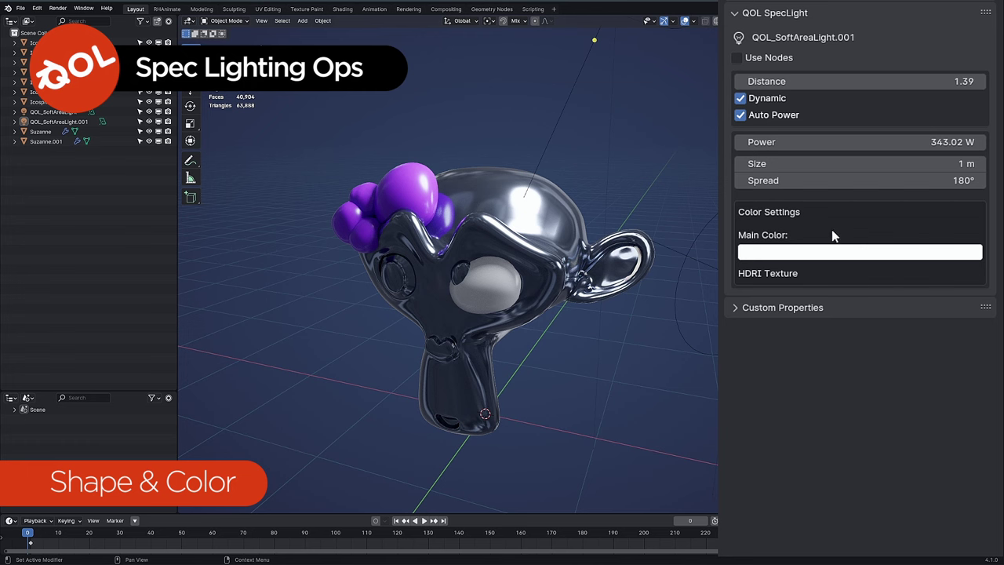
{"action": "left_click", "coordinate": [737, 58]}
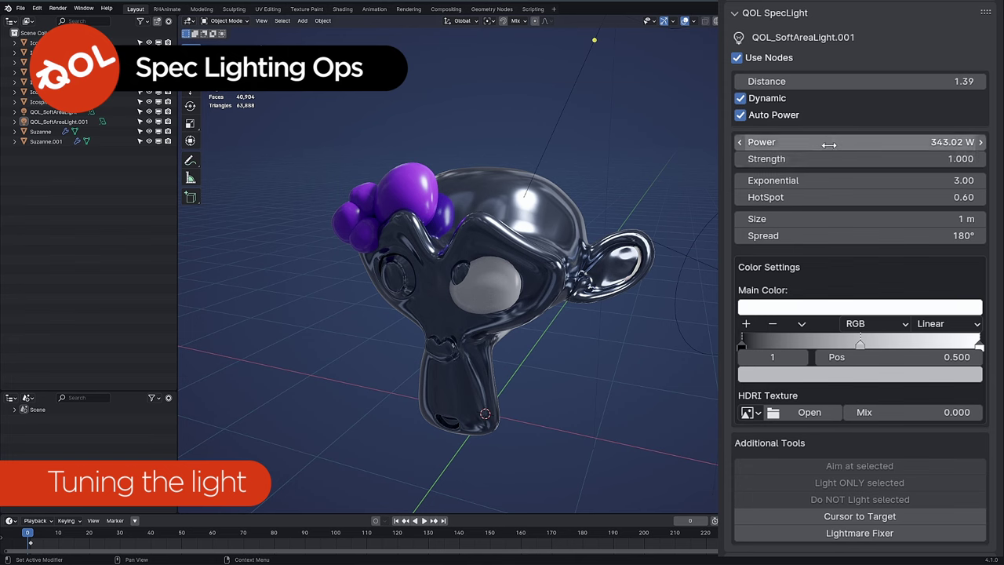
Raise the light's power to about 371 W, and reset its strength to 1 after trying 131.6.
{"action": "left_click_drag", "start_coordinate": [825, 143], "coordinate": [834, 143]}
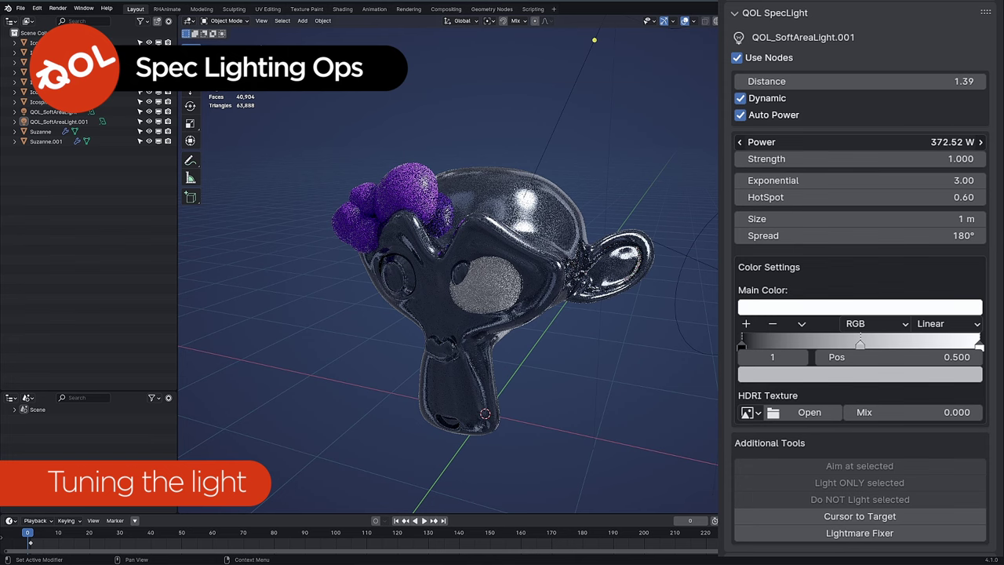
{"action": "left_click_drag", "start_coordinate": [833, 143], "coordinate": [825, 143]}
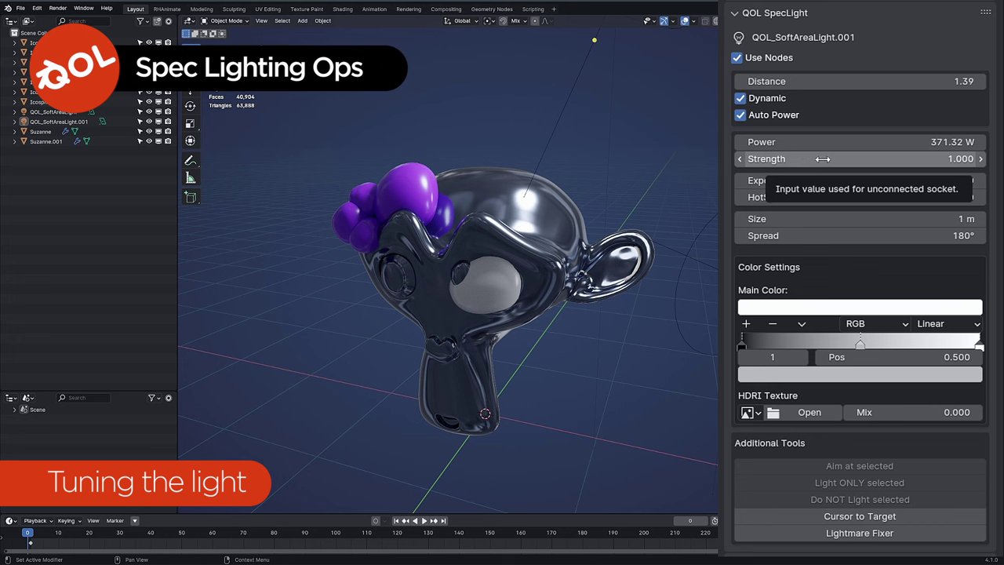
{"action": "mouse_move", "coordinate": [805, 158]}
{"action": "left_mouse_down"}
{"action": "mouse_move", "coordinate": [902, 159]}
{"action": "mouse_move", "coordinate": [805, 164]}
{"action": "left_mouse_up"}
{"action": "double_click", "coordinate": [805, 161]}
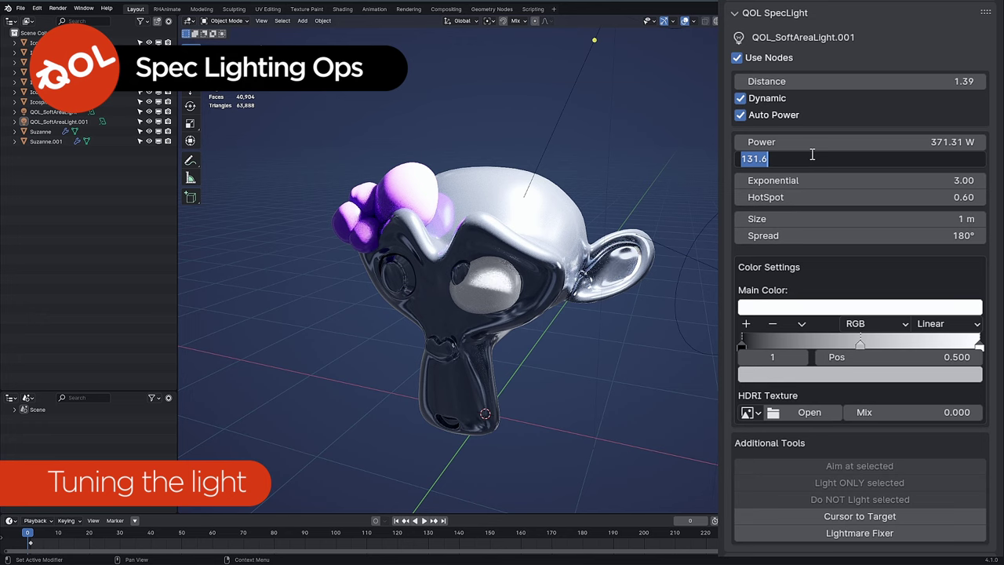
{"action": "type", "text": "1"}
{"action": "key", "text": "Return"}
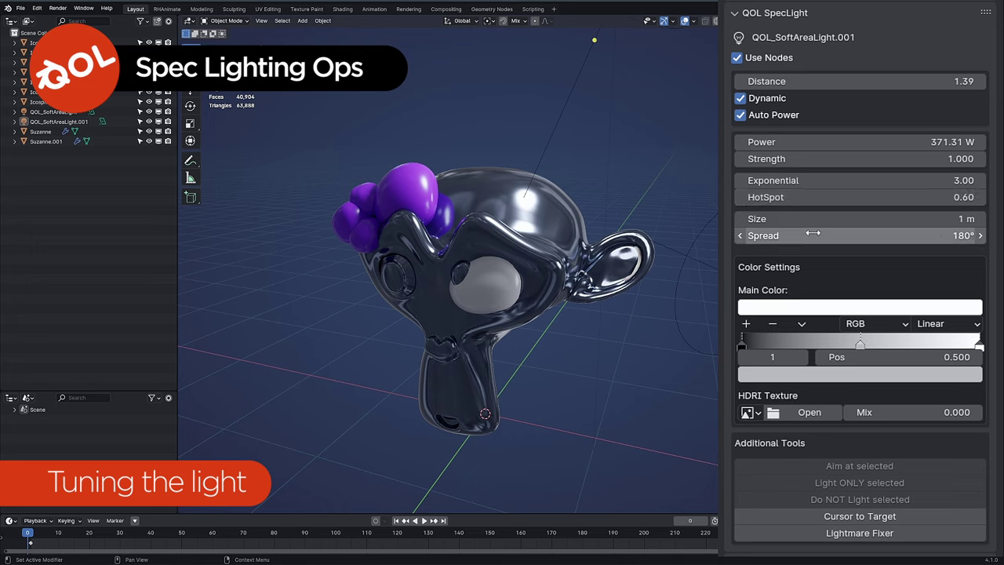
Set the light's HotSpot to 0 and the roughness of the monkey head's material to 0.
{"action": "left_click_drag", "start_coordinate": [816, 197], "coordinate": [772, 197]}
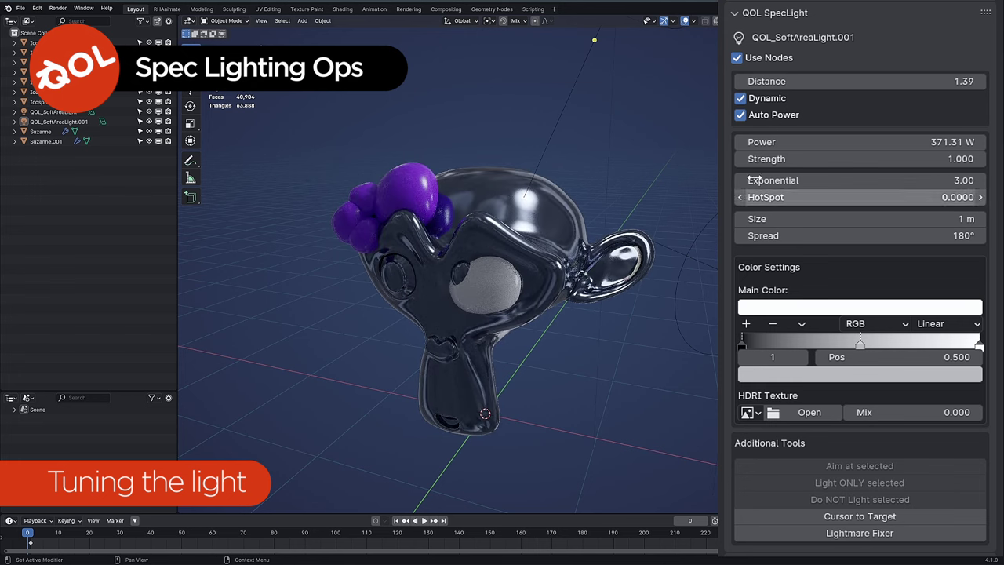
{"action": "left_click", "coordinate": [561, 212]}
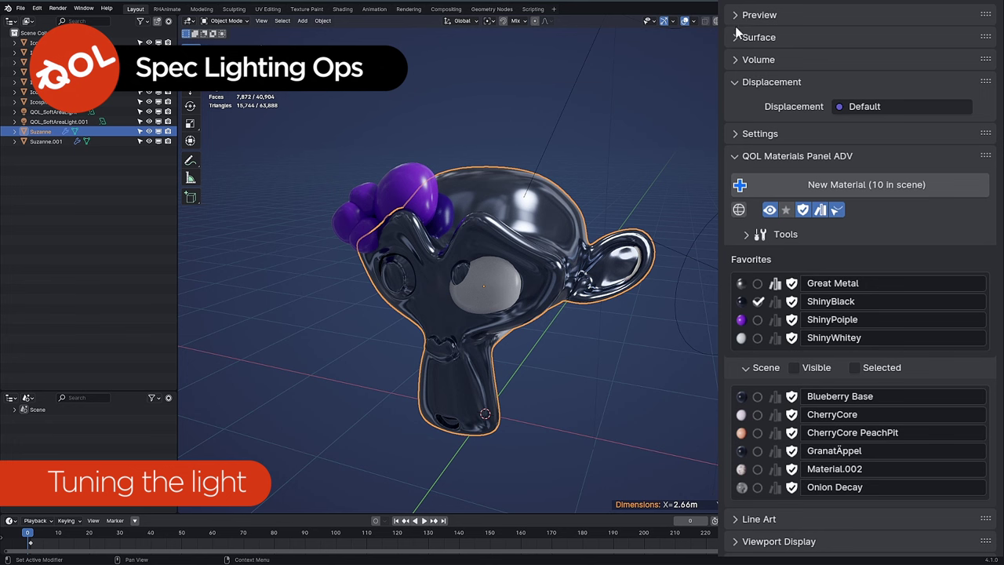
{"action": "left_click", "coordinate": [737, 34]}
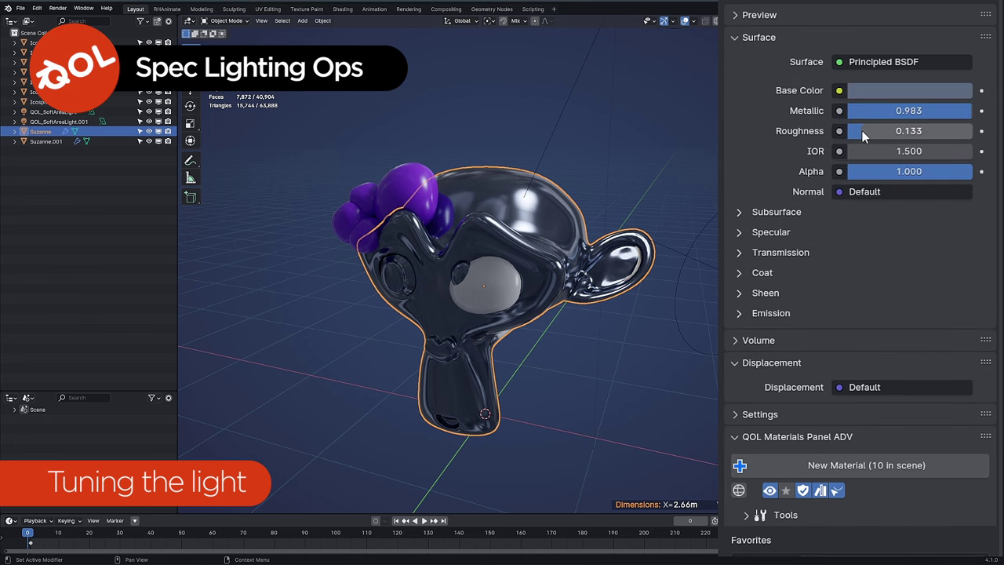
{"action": "left_click_drag", "start_coordinate": [862, 130], "coordinate": [841, 131]}
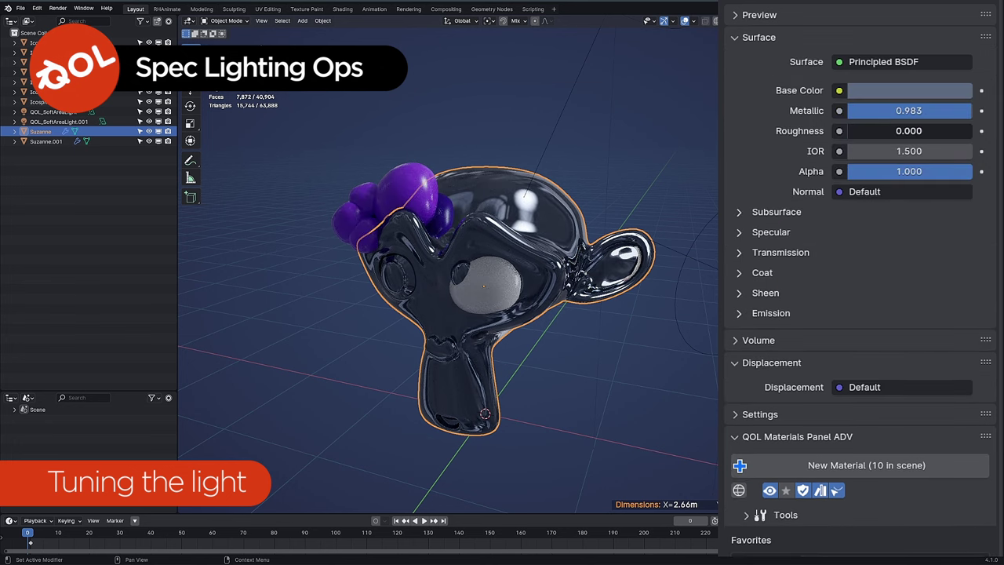
Select the area light again and set its size to 2.58 m and its strength to 0.250.
{"action": "left_click", "coordinate": [562, 113]}
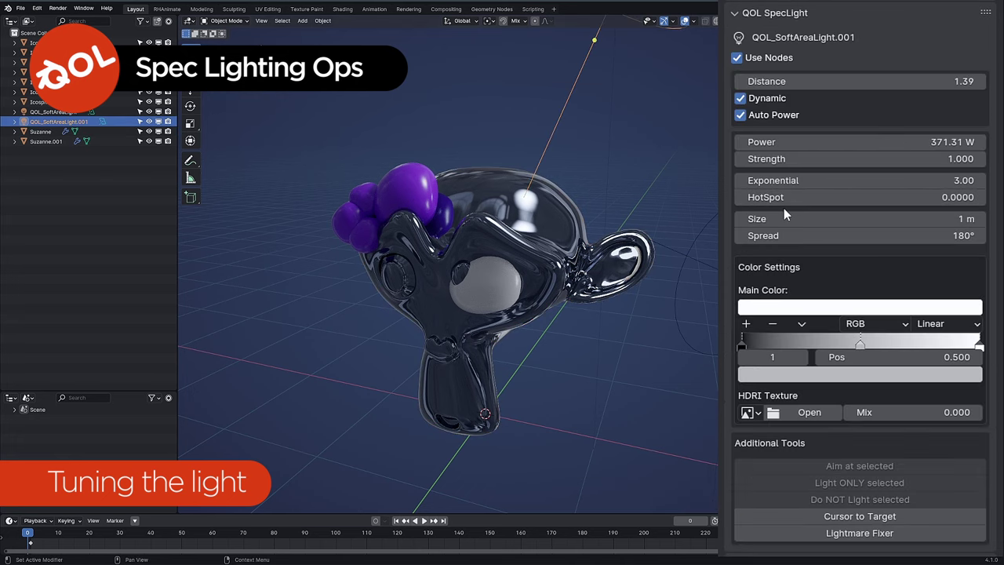
{"action": "left_click_drag", "start_coordinate": [788, 219], "coordinate": [926, 218]}
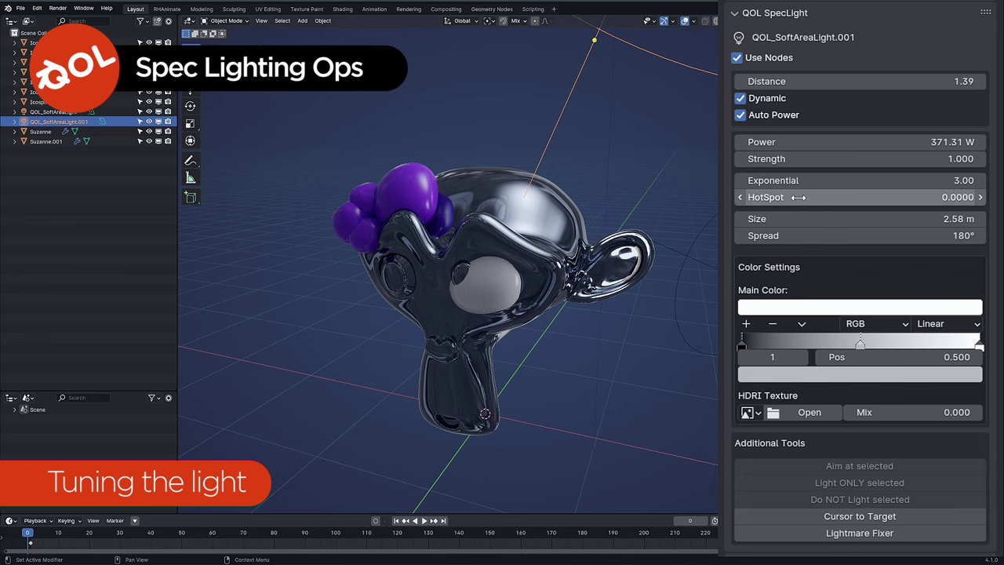
{"action": "left_click_drag", "start_coordinate": [798, 158], "coordinate": [742, 159]}
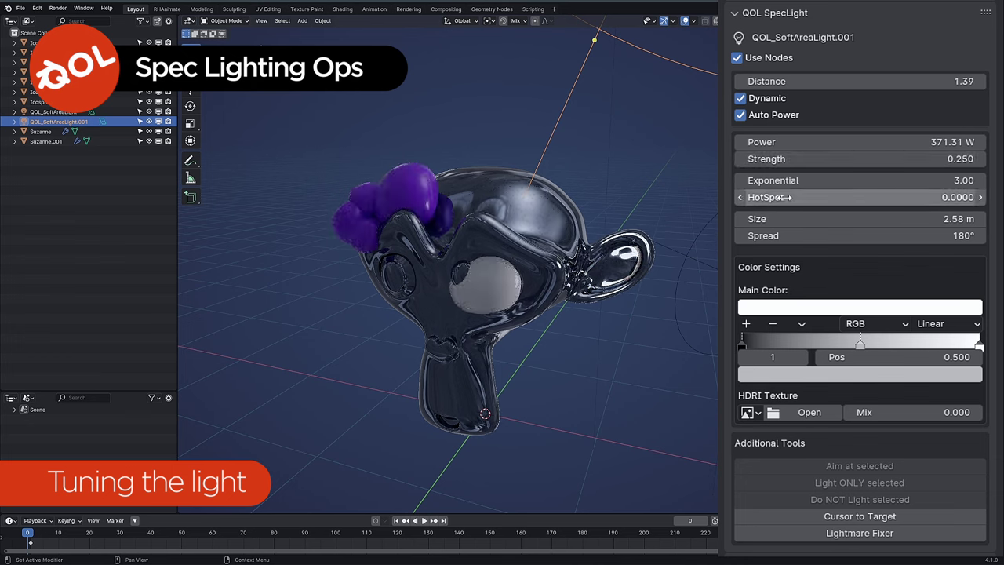
Tune the light's falloff to HotSpot 0.15 and Exponential 3.93, with a size of 2.89 m.
{"action": "left_click_drag", "start_coordinate": [784, 197], "coordinate": [810, 197]}
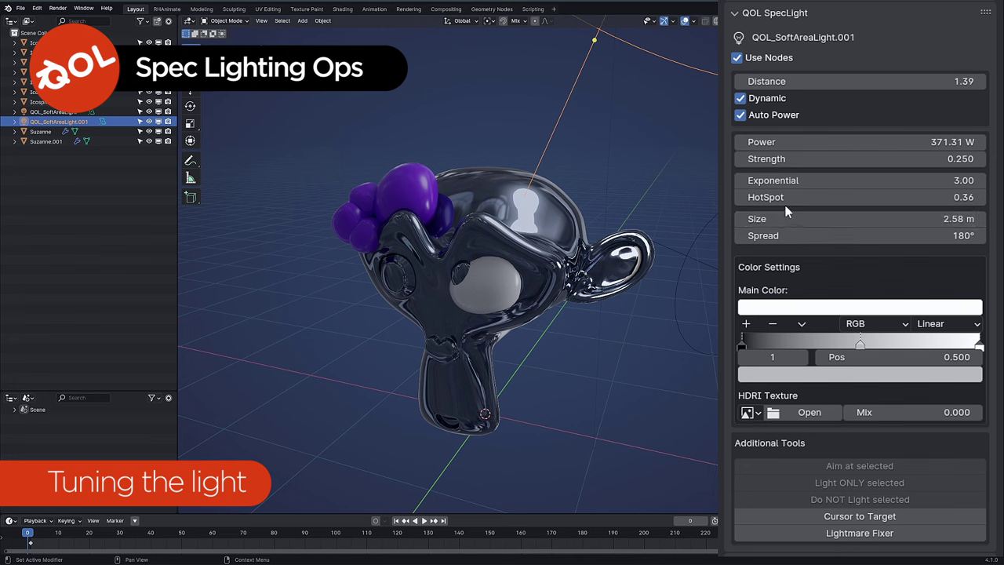
{"action": "left_click_drag", "start_coordinate": [792, 182], "coordinate": [855, 181]}
{"action": "left_click_drag", "start_coordinate": [781, 219], "coordinate": [802, 219]}
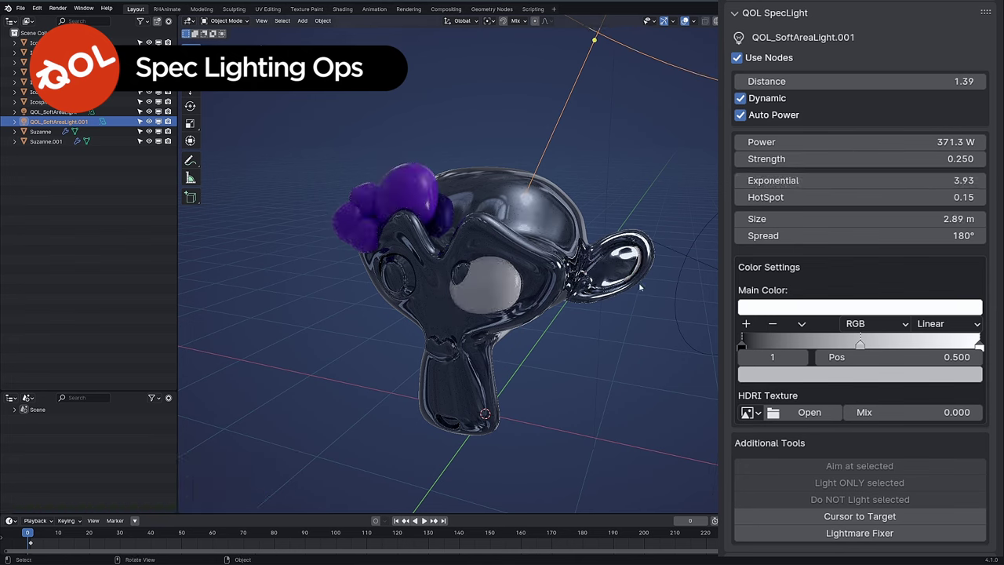
Try tinting the light's main color with the color picker.
{"action": "left_click", "coordinate": [779, 306]}
{"action": "mouse_move", "coordinate": [883, 136]}
{"action": "left_mouse_down"}
{"action": "mouse_move", "coordinate": [885, 63]}
{"action": "mouse_move", "coordinate": [833, 109]}
{"action": "mouse_move", "coordinate": [829, 86]}
{"action": "mouse_move", "coordinate": [883, 82]}
{"action": "left_mouse_up"}
{"action": "left_click_drag", "start_coordinate": [858, 262], "coordinate": [726, 262]}
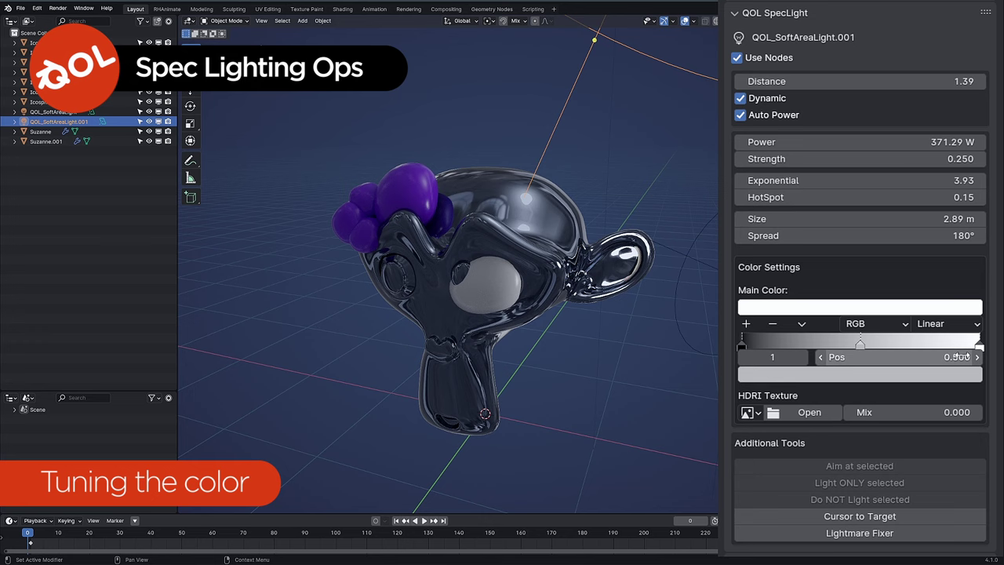
Add a cyan stop to the light's color ramp and slide it next to the white end stop.
{"action": "left_click", "coordinate": [979, 343]}
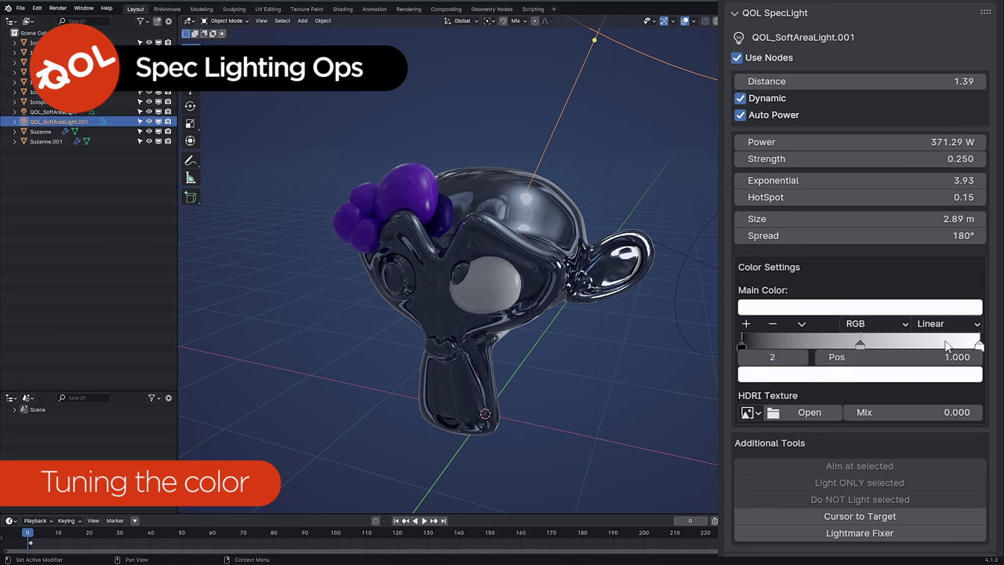
{"action": "left_click", "coordinate": [936, 346], "text": "ctrl"}
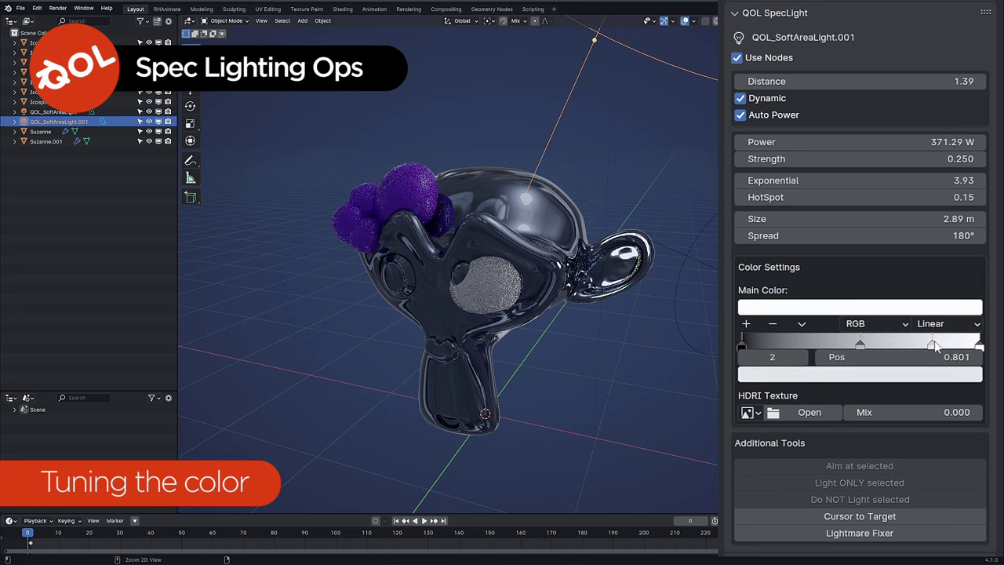
{"action": "left_click", "coordinate": [915, 377]}
{"action": "left_click_drag", "start_coordinate": [913, 176], "coordinate": [885, 127]}
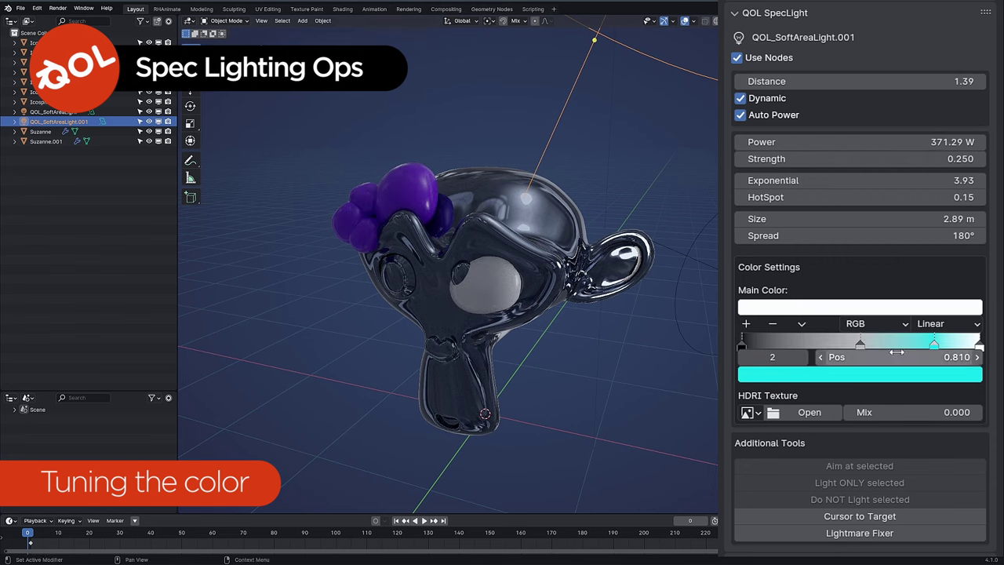
{"action": "left_click_drag", "start_coordinate": [932, 347], "coordinate": [978, 354]}
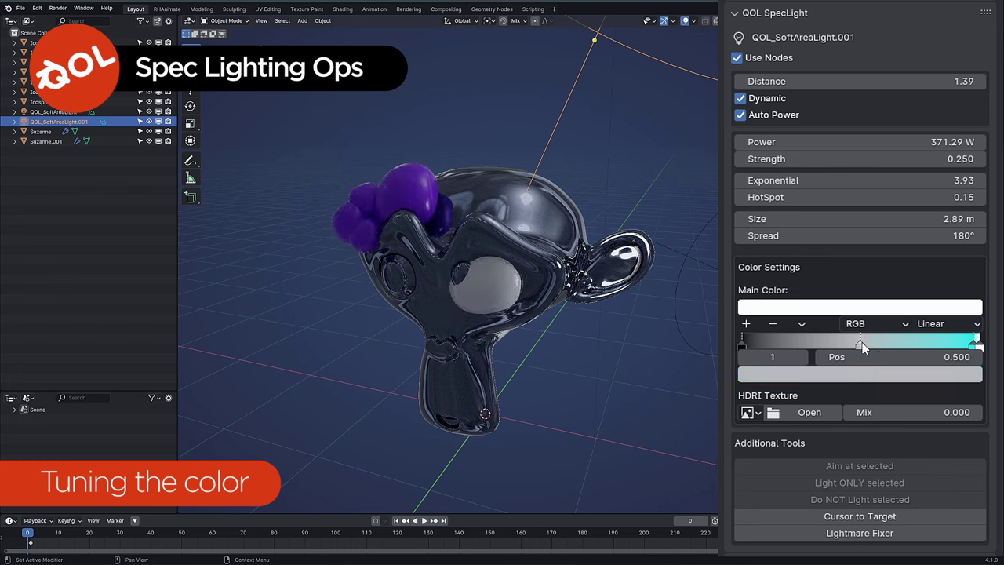
Color the middle ramp stop blue and move it toward the black end, with the white stop at 0.969.
{"action": "left_click", "coordinate": [859, 344]}
{"action": "left_click", "coordinate": [847, 379]}
{"action": "left_click_drag", "start_coordinate": [902, 141], "coordinate": [922, 122]}
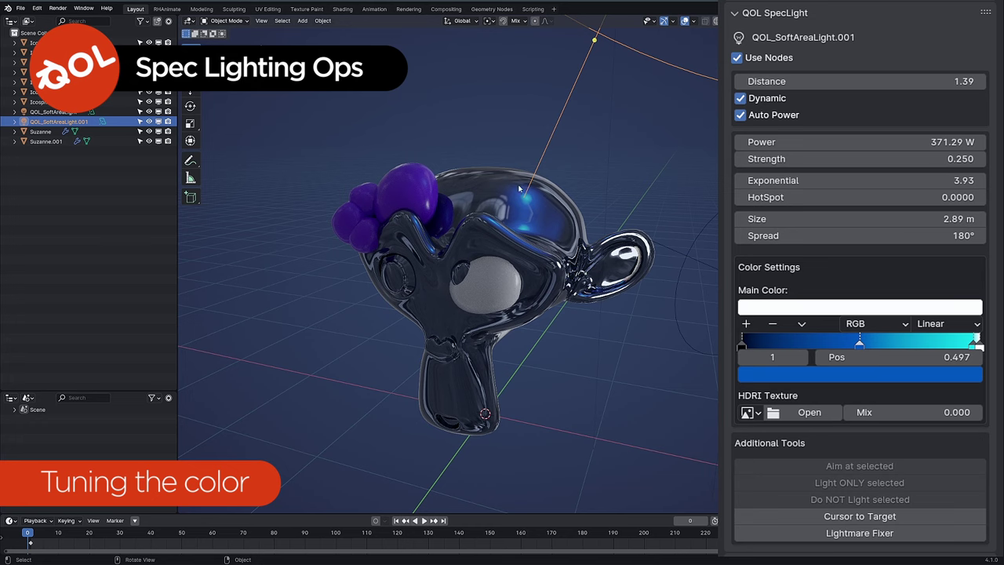
{"action": "left_click_drag", "start_coordinate": [862, 343], "coordinate": [805, 358]}
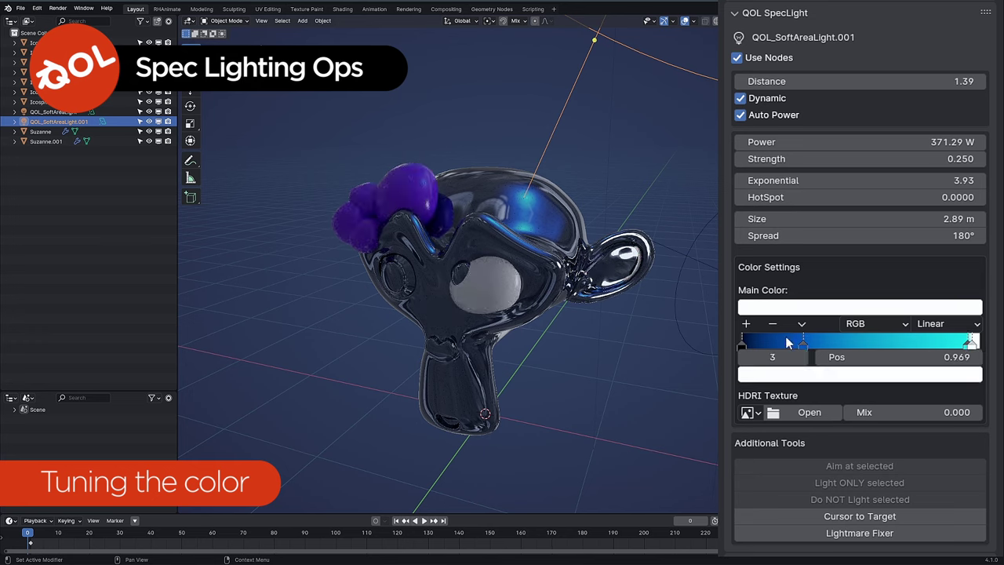
Deselect everything and adjust the light to HotSpot 0.13 and a size of 1.98 m.
{"action": "key", "text": "alt+a"}
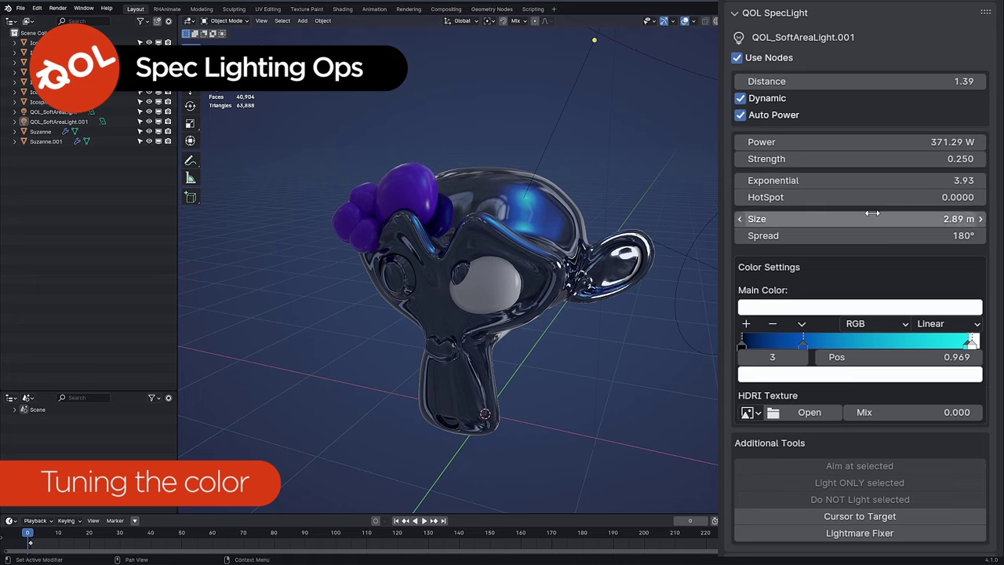
{"action": "left_click_drag", "start_coordinate": [797, 197], "coordinate": [793, 219]}
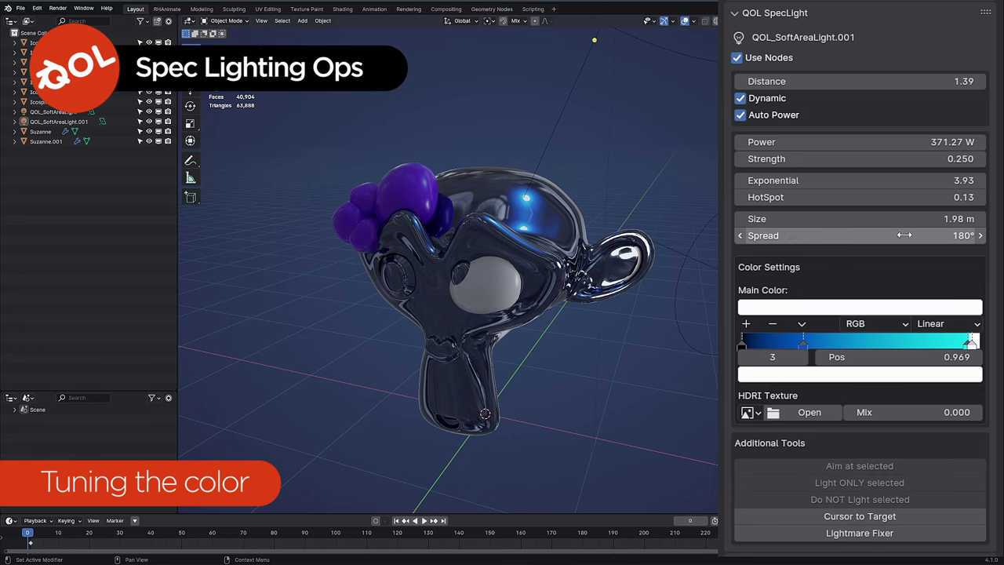
Review the settings of the area light beside the ear, and reselect the light above the head.
{"action": "left_click", "coordinate": [710, 225]}
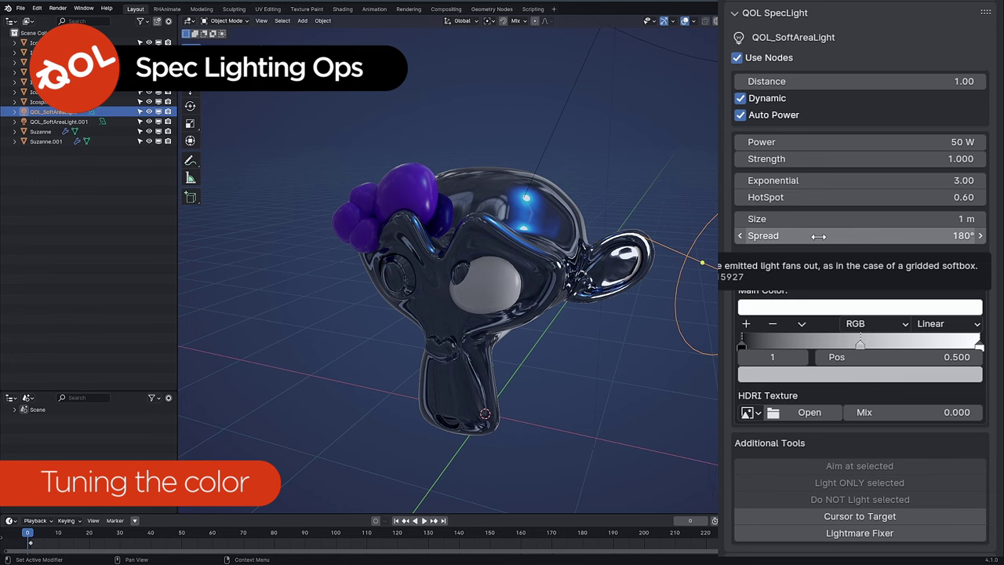
{"action": "middle_click_drag", "start_coordinate": [608, 335], "coordinate": [638, 308]}
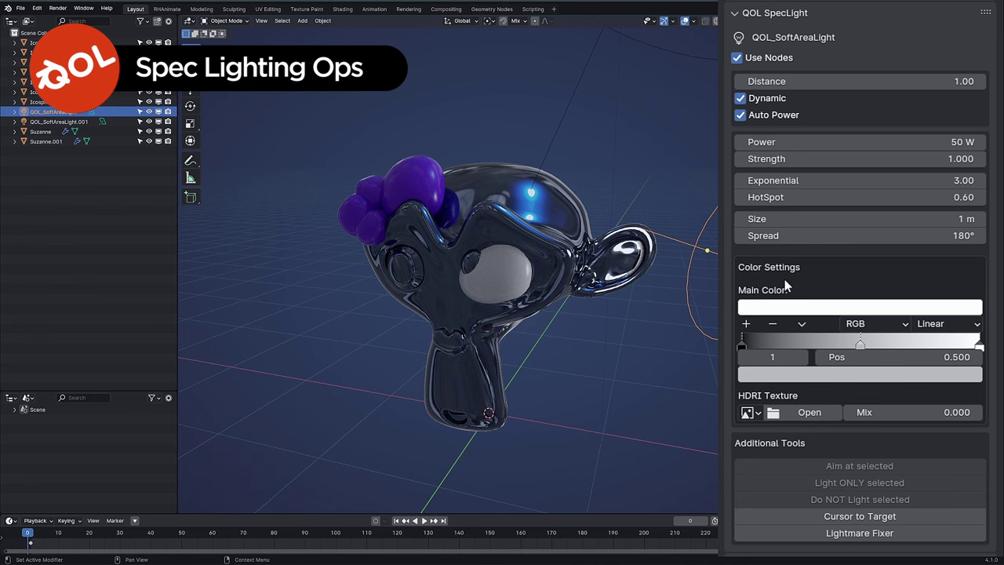
{"action": "middle_click_drag", "start_coordinate": [601, 353], "coordinate": [544, 171]}
{"action": "left_click", "coordinate": [543, 149]}
{"action": "middle_click_drag", "start_coordinate": [554, 283], "coordinate": [544, 307]}
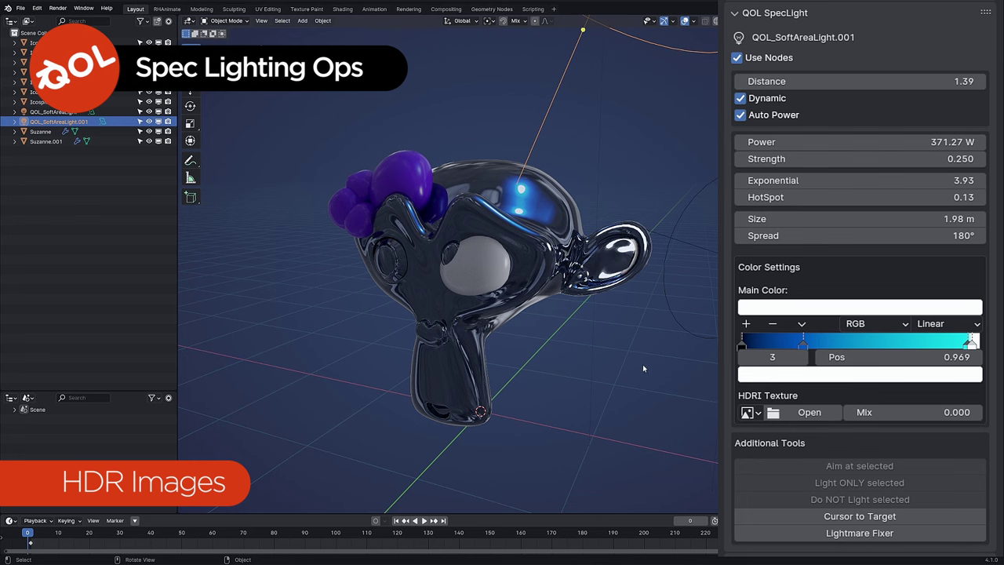
Try Umbrella_Alpha.jpg from the Lights folder as the HDRI texture of the light above the head.
{"action": "left_click", "coordinate": [804, 413]}
{"action": "left_click", "coordinate": [219, 363]}
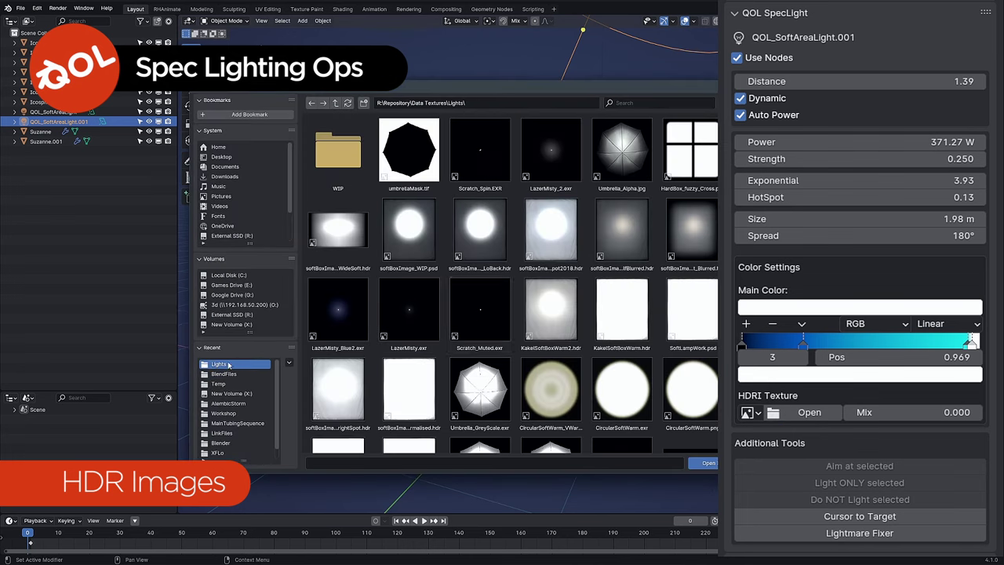
{"action": "double_click", "coordinate": [634, 159]}
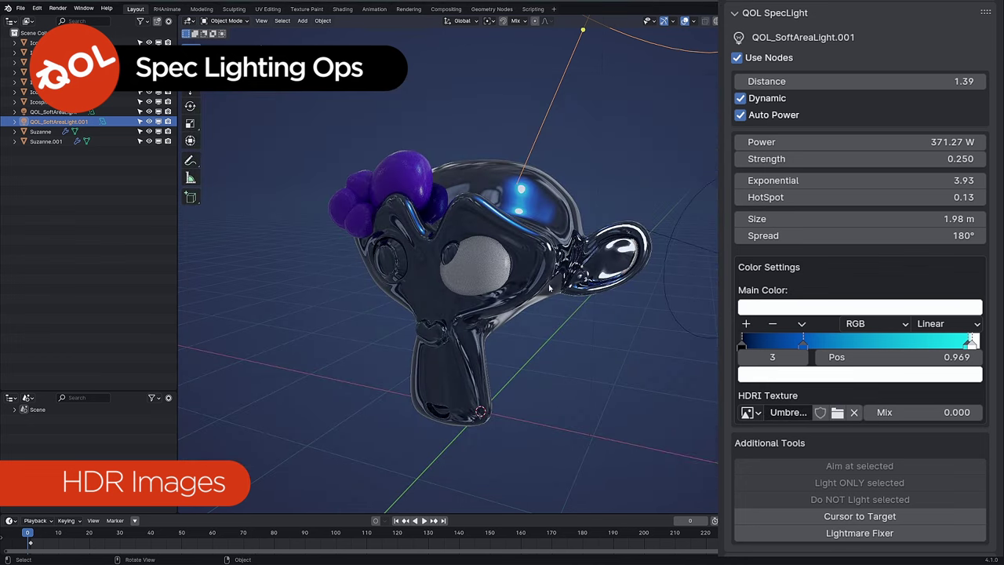
{"action": "left_click", "coordinate": [854, 413]}
Load the HardBox_fuzzy_Cross image from the Lights folder as the light's HDRI texture and set its mix to 1.000.
{"action": "left_click", "coordinate": [811, 413]}
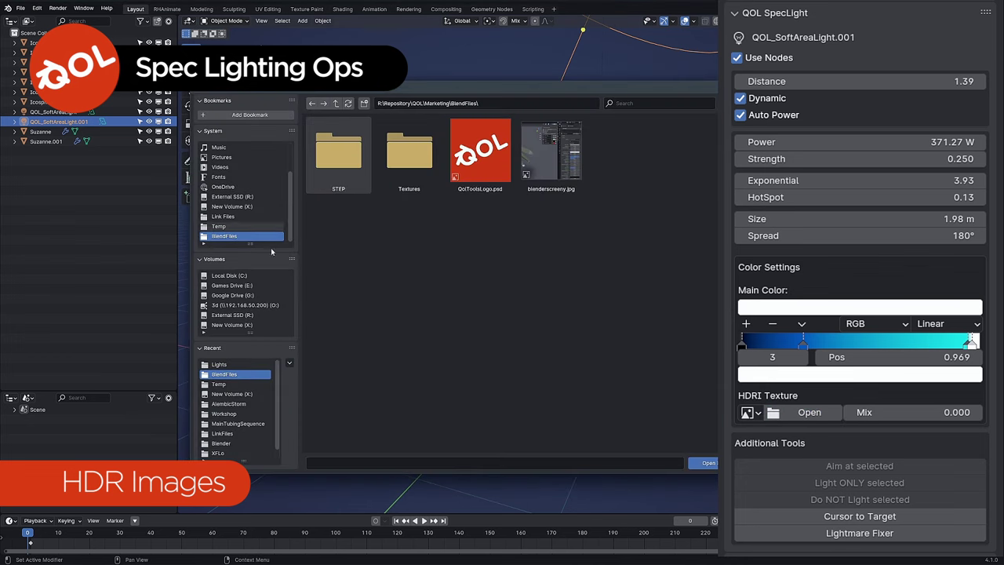
{"action": "left_click", "coordinate": [219, 364]}
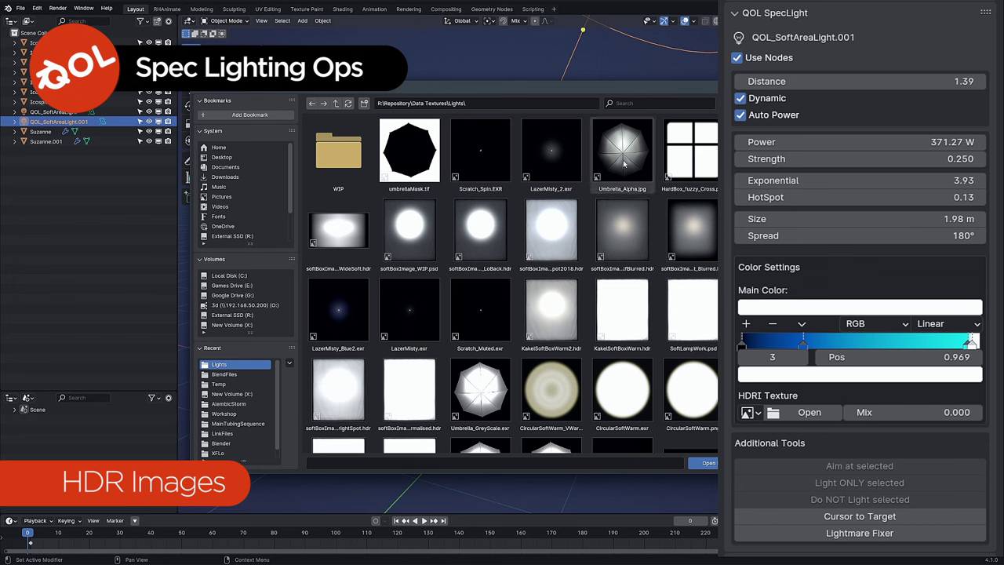
{"action": "left_click", "coordinate": [689, 155]}
{"action": "double_click", "coordinate": [690, 156]}
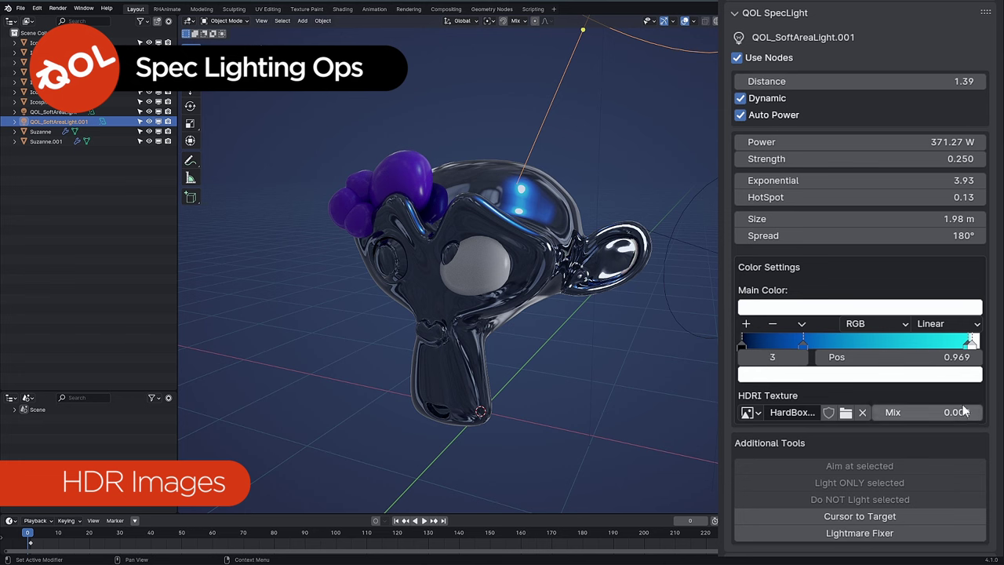
{"action": "left_click_drag", "start_coordinate": [895, 414], "coordinate": [982, 412]}
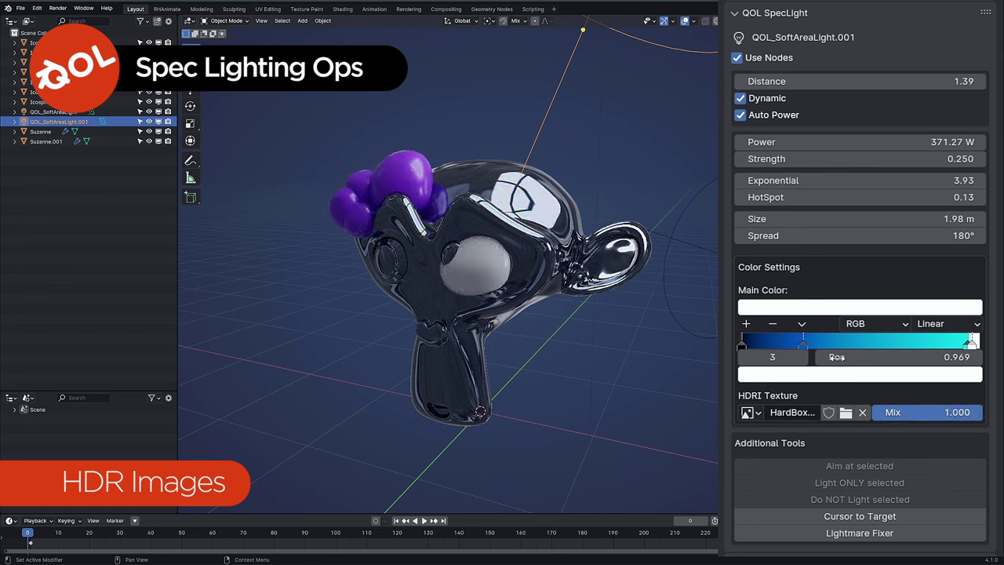
Shrink the textured light to 0.63 m and reposition its highlight onto the crown of the monkey head.
{"action": "mouse_move", "coordinate": [814, 219]}
{"action": "left_mouse_down"}
{"action": "mouse_move", "coordinate": [694, 219]}
{"action": "mouse_move", "coordinate": [822, 218]}
{"action": "left_mouse_up"}
{"action": "right_click", "coordinate": [485, 176]}
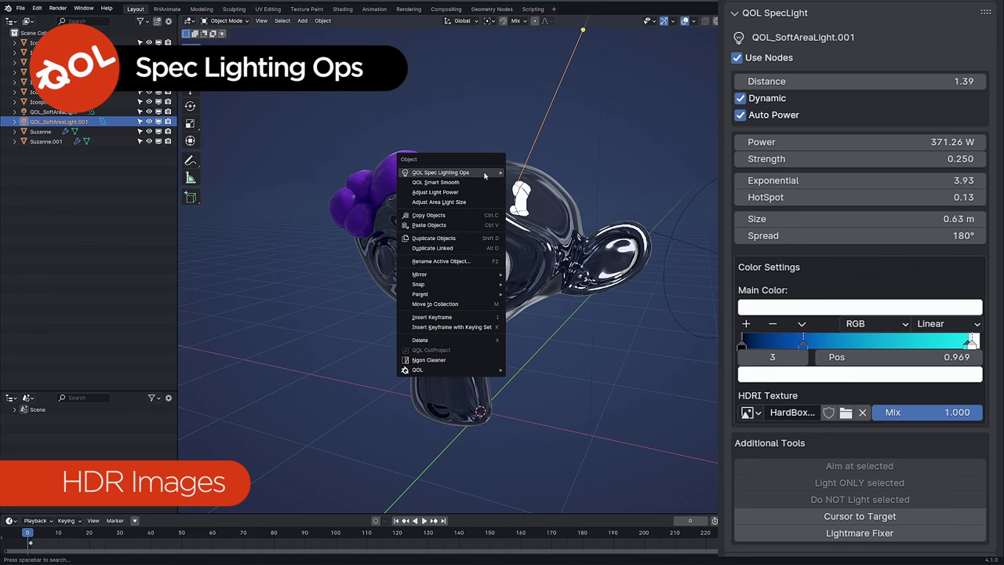
{"action": "mouse_move", "coordinate": [486, 175]}
{"action": "left_click", "coordinate": [537, 182]}
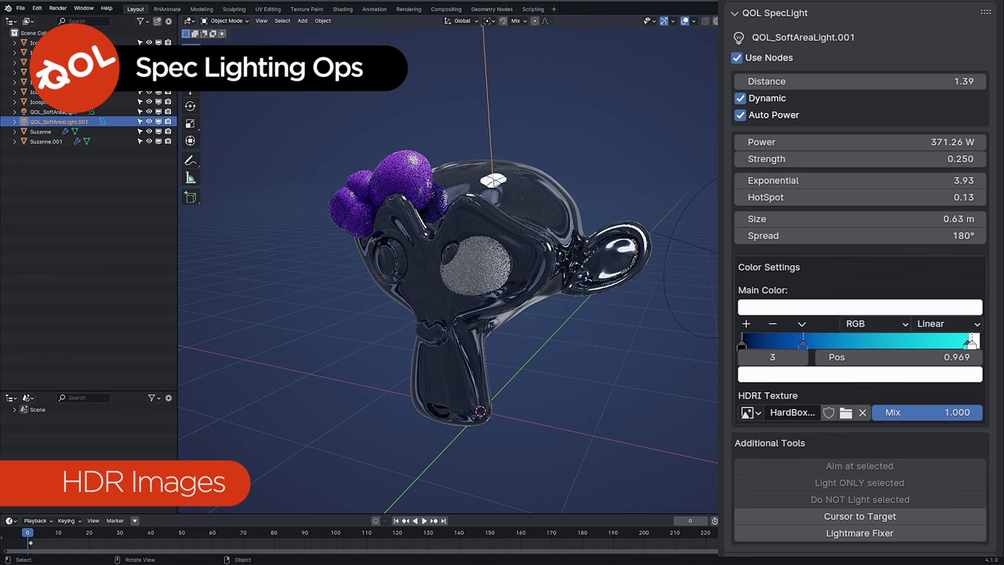
{"action": "left_click", "coordinate": [506, 183]}
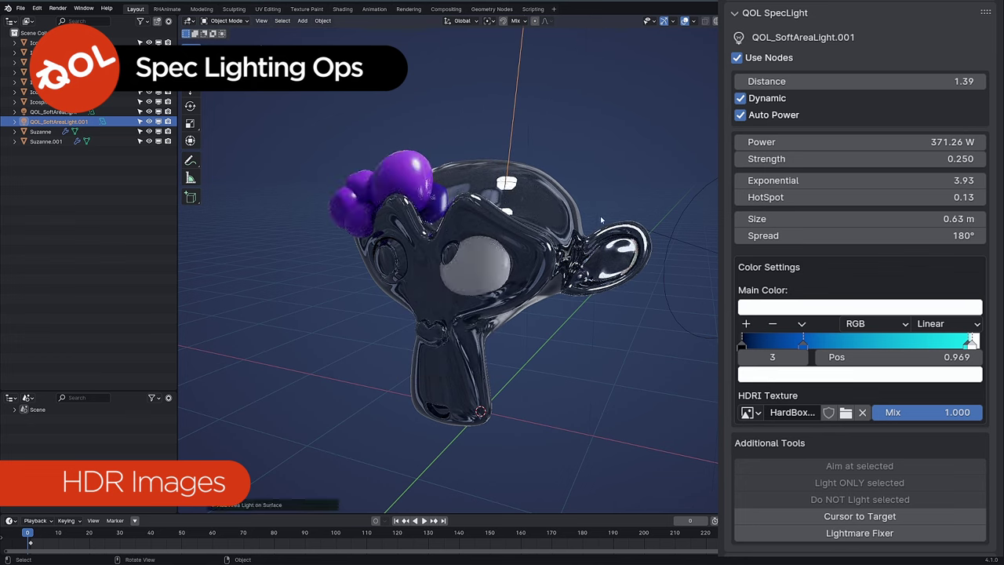
Replace the light's HDRI texture with Umbrella_Alpha.jpg from the Lights folder.
{"action": "left_click", "coordinate": [862, 413]}
{"action": "left_click", "coordinate": [791, 413]}
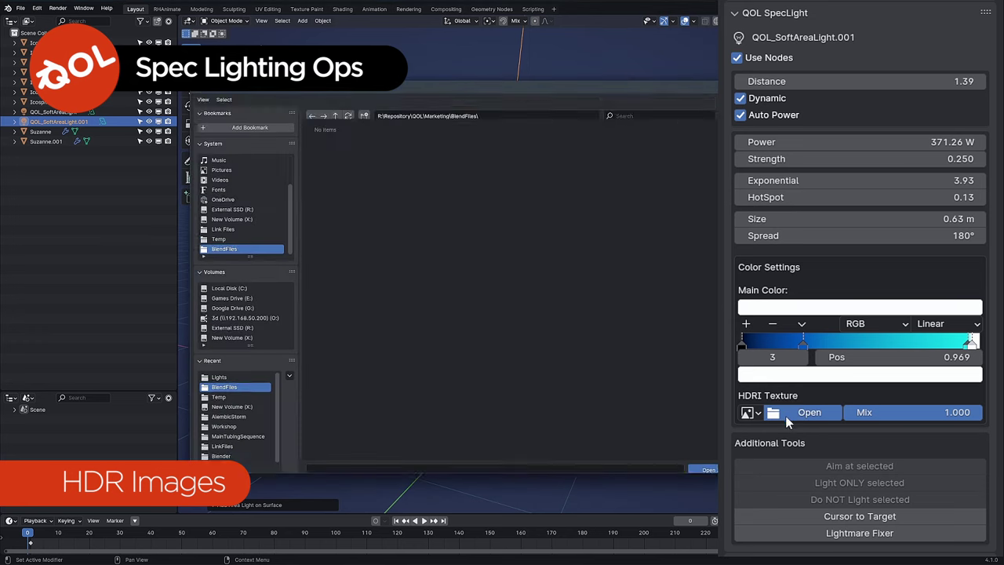
{"action": "left_click", "coordinate": [220, 364]}
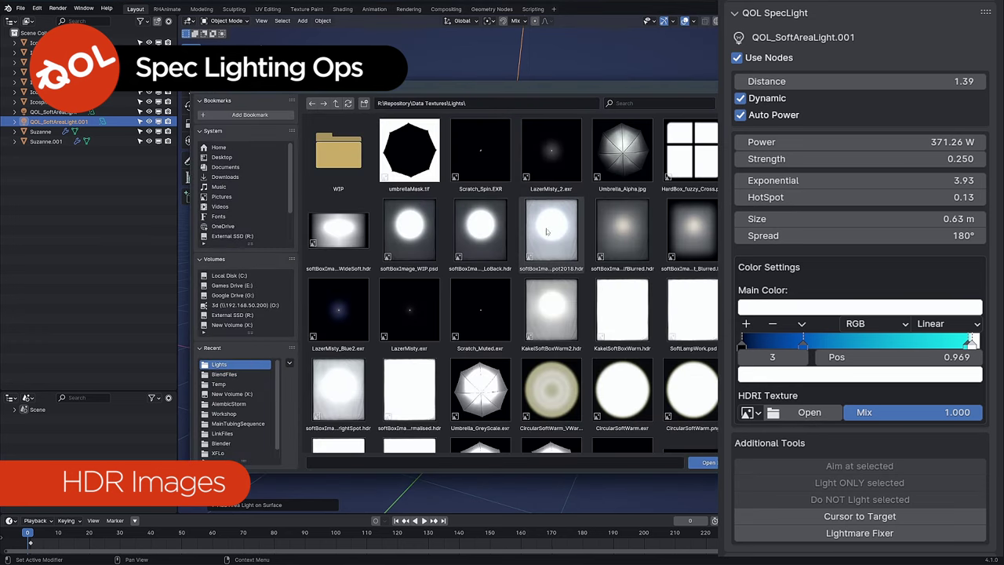
{"action": "double_click", "coordinate": [624, 155]}
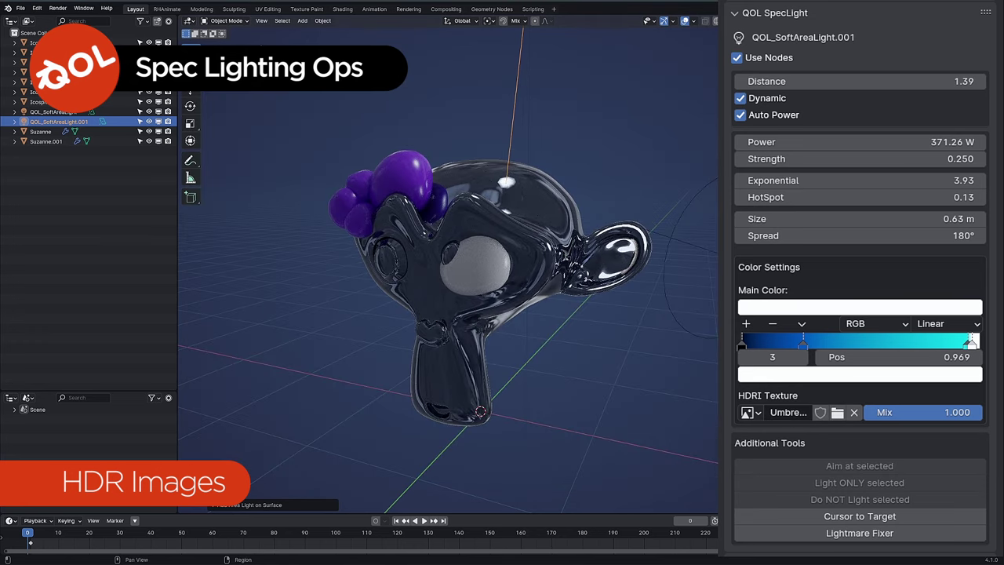
Enlarge the umbrella-textured light to 2.46 m and reposition it on the side of the head near the ear.
{"action": "left_click_drag", "start_coordinate": [788, 220], "coordinate": [926, 219]}
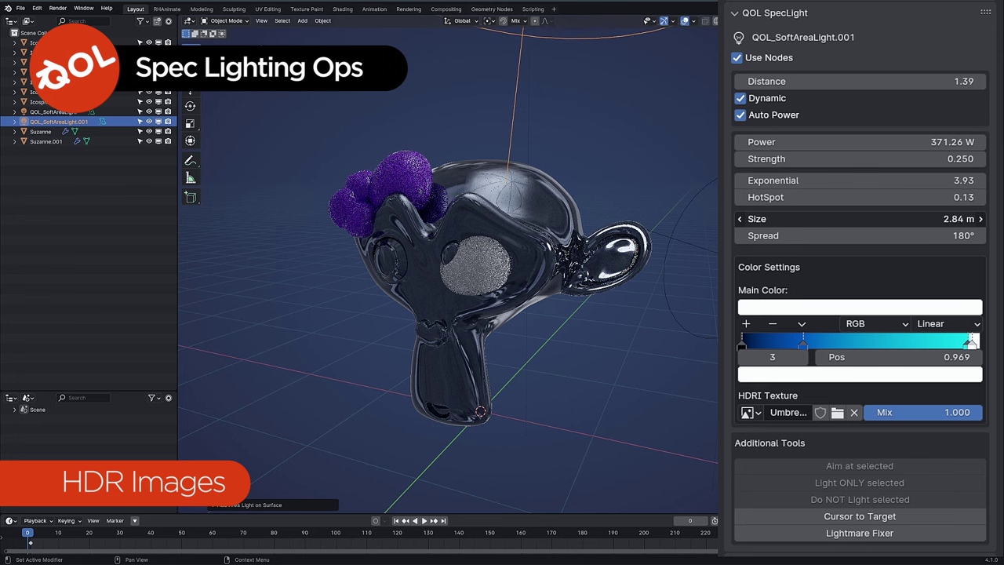
{"action": "right_click", "coordinate": [568, 202]}
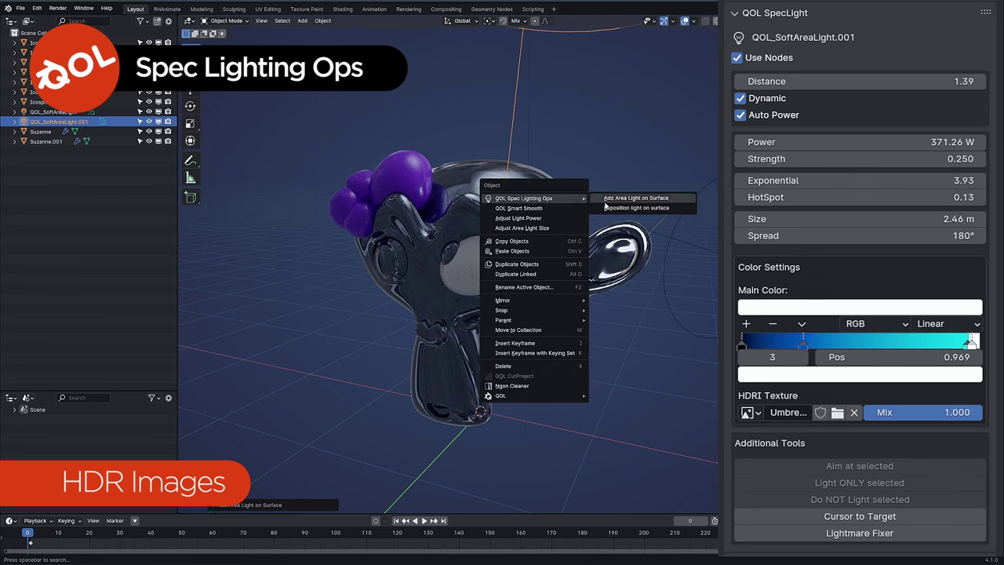
{"action": "left_click", "coordinate": [628, 197]}
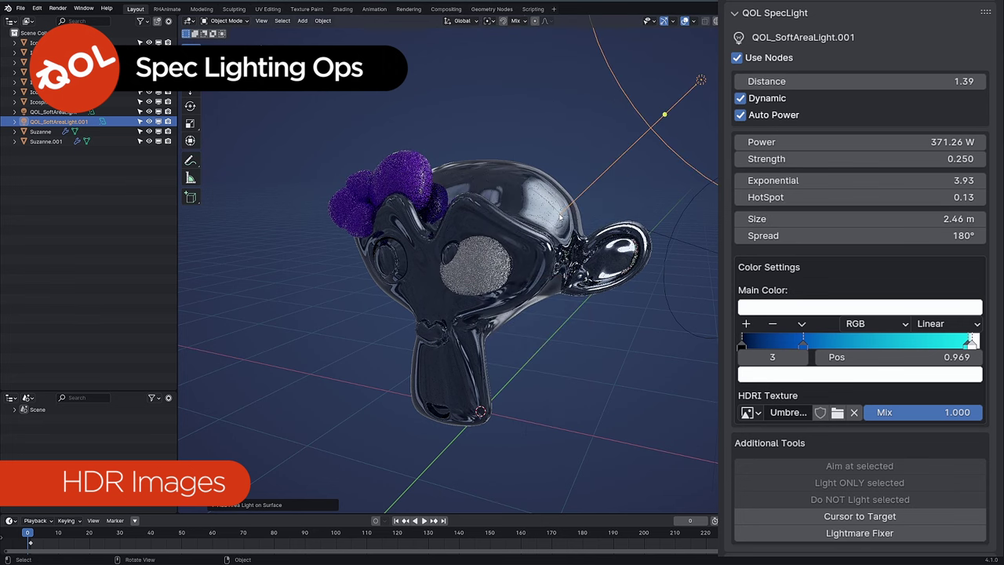
{"action": "left_click", "coordinate": [567, 201]}
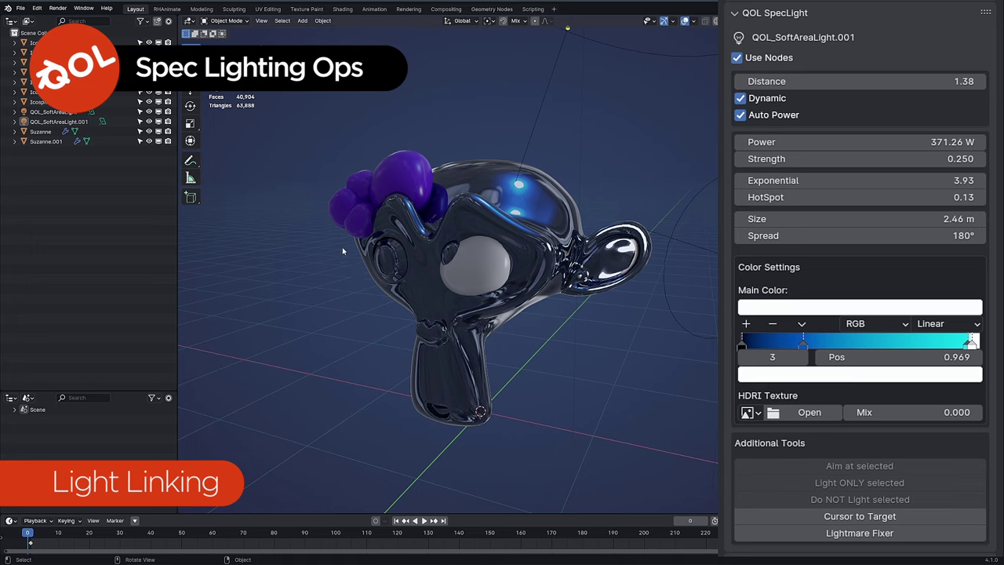
Add an area light on the surface of the purple spheres, with strength 5.300, HotSpot 0.15 and a size of 2.66 m.
{"action": "right_click", "coordinate": [383, 167]}
{"action": "mouse_move", "coordinate": [383, 168]}
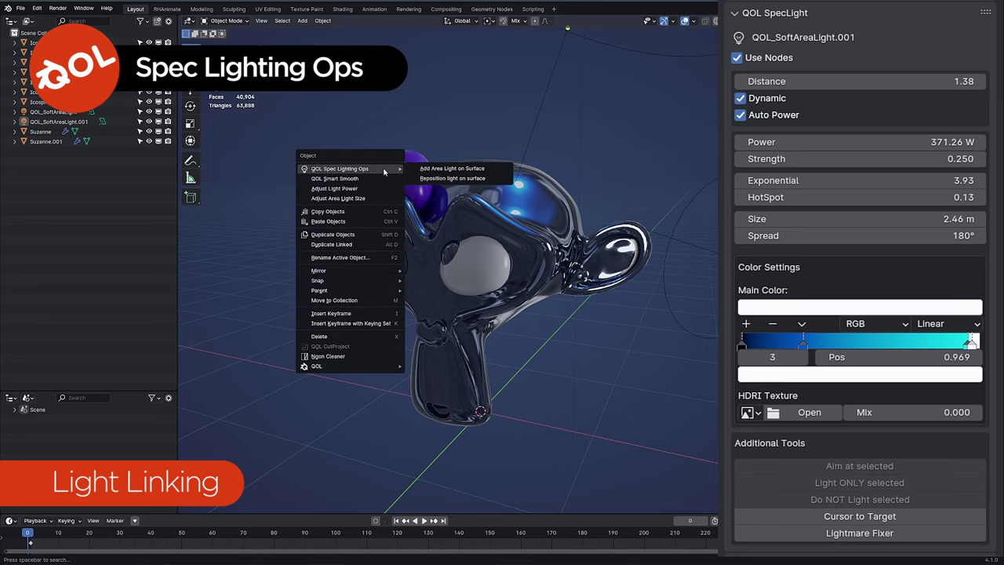
{"action": "left_click", "coordinate": [451, 166]}
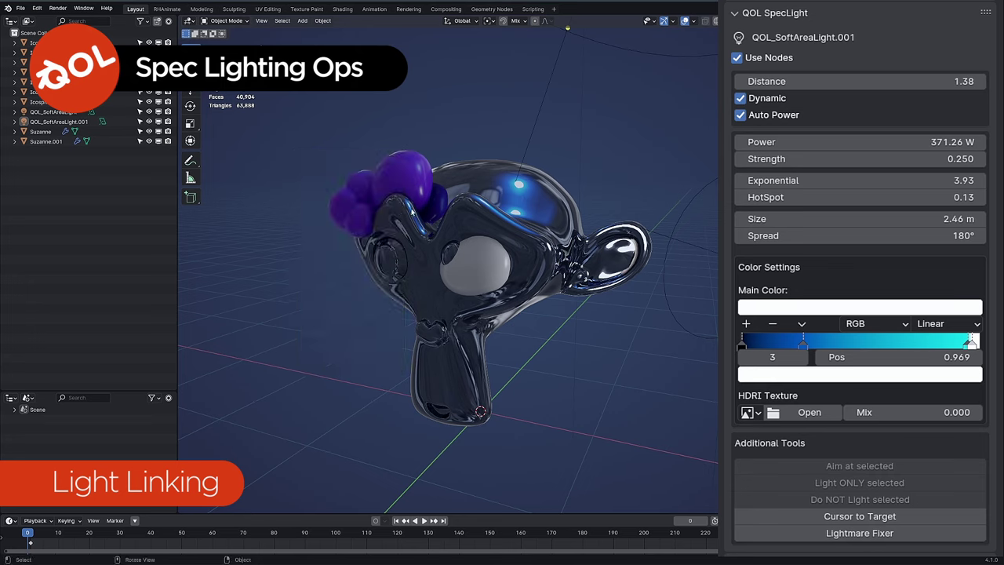
{"action": "right_click", "coordinate": [384, 176]}
{"action": "mouse_move", "coordinate": [384, 173]}
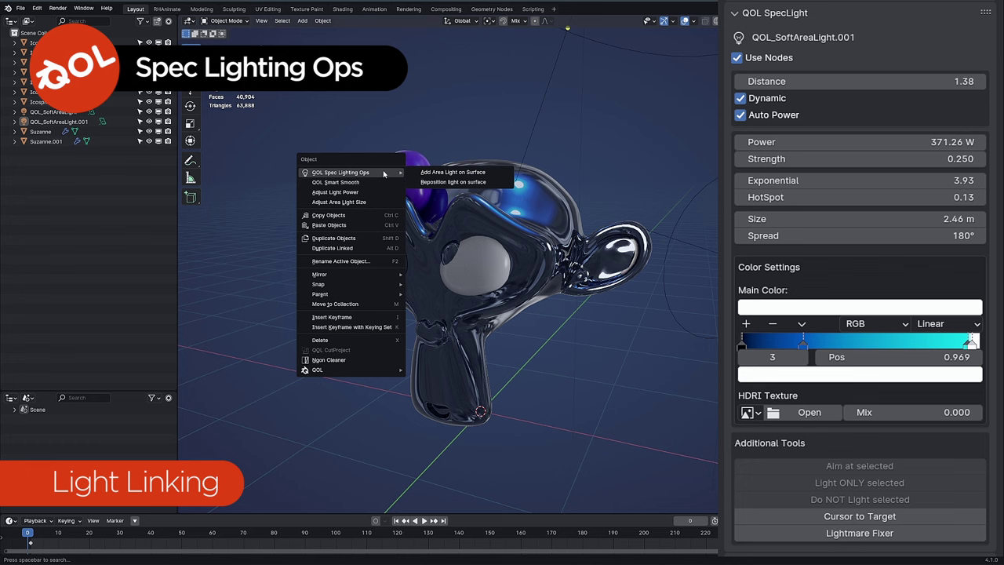
{"action": "left_click", "coordinate": [440, 172]}
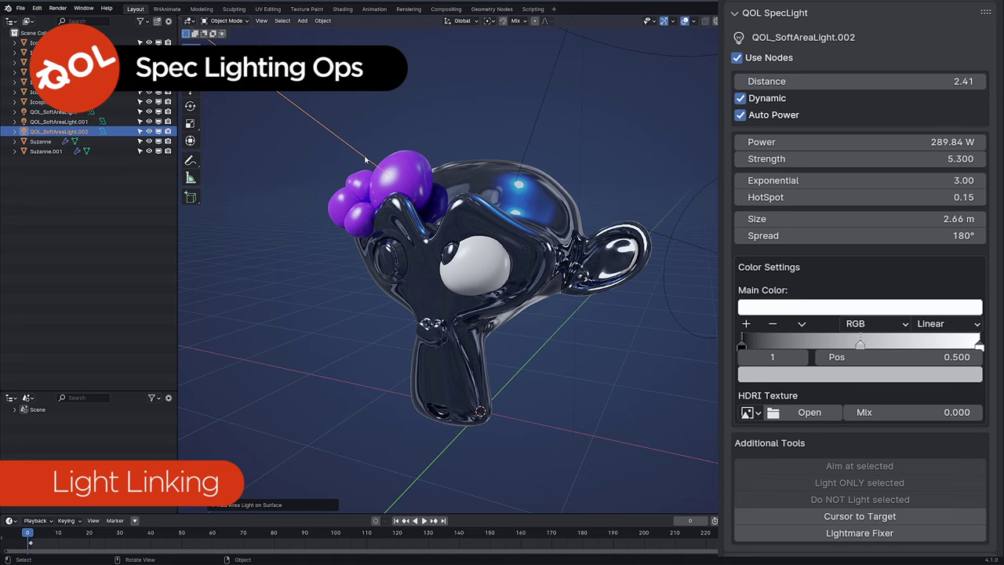
{"action": "left_click", "coordinate": [348, 180]}
{"action": "left_click", "coordinate": [341, 211], "text": "shift"}
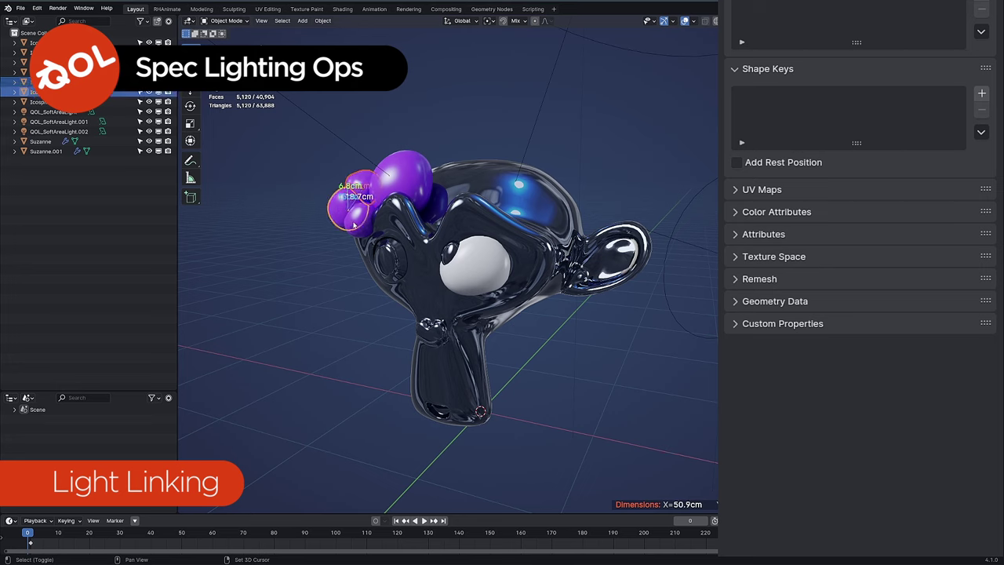
{"action": "left_click", "coordinate": [353, 223], "text": "shift"}
{"action": "left_click", "coordinate": [404, 179], "text": "shift"}
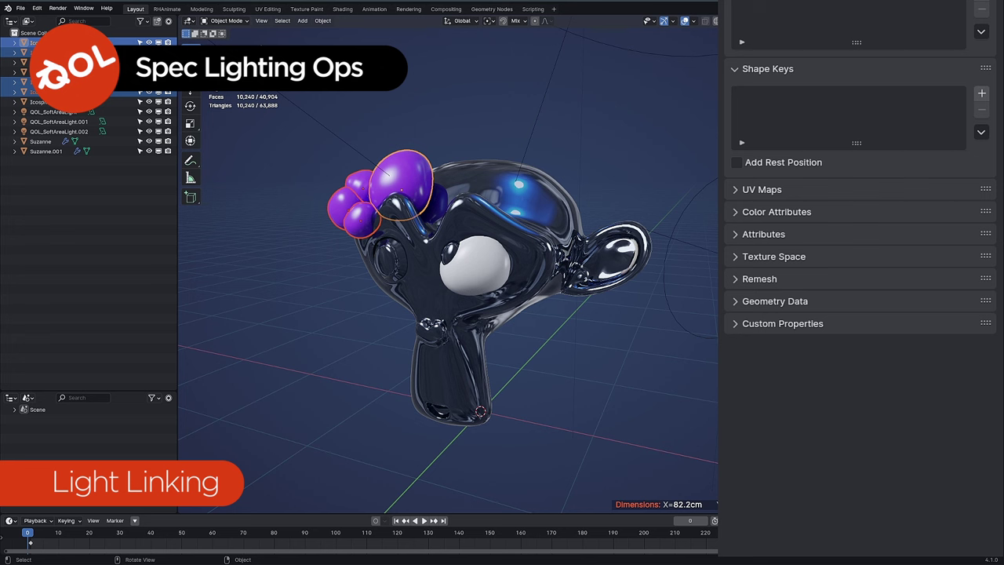
{"action": "left_click", "coordinate": [695, 246]}
{"action": "left_click", "coordinate": [592, 333]}
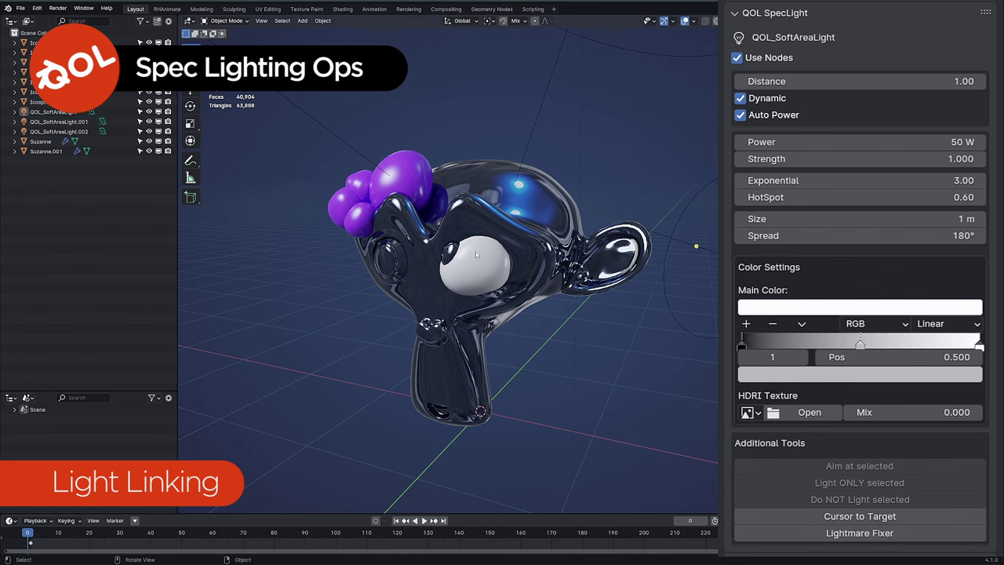
Select the four front purple spheres together with their new light, and make that light illuminate only those spheres.
{"action": "left_click", "coordinate": [392, 186]}
{"action": "left_click", "coordinate": [365, 186], "text": "shift"}
{"action": "left_click", "coordinate": [343, 201], "text": "shift"}
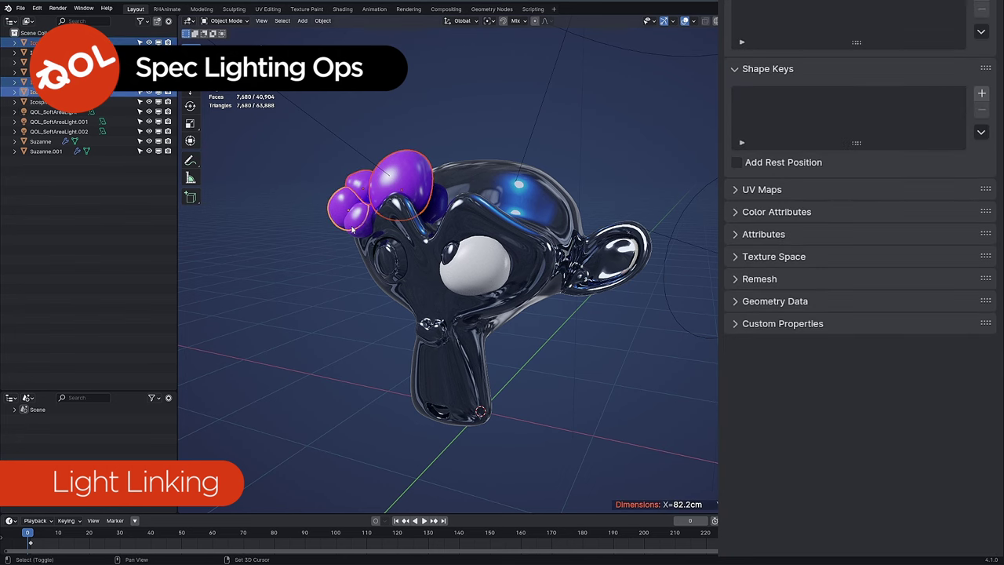
{"action": "left_click", "coordinate": [357, 220], "text": "shift"}
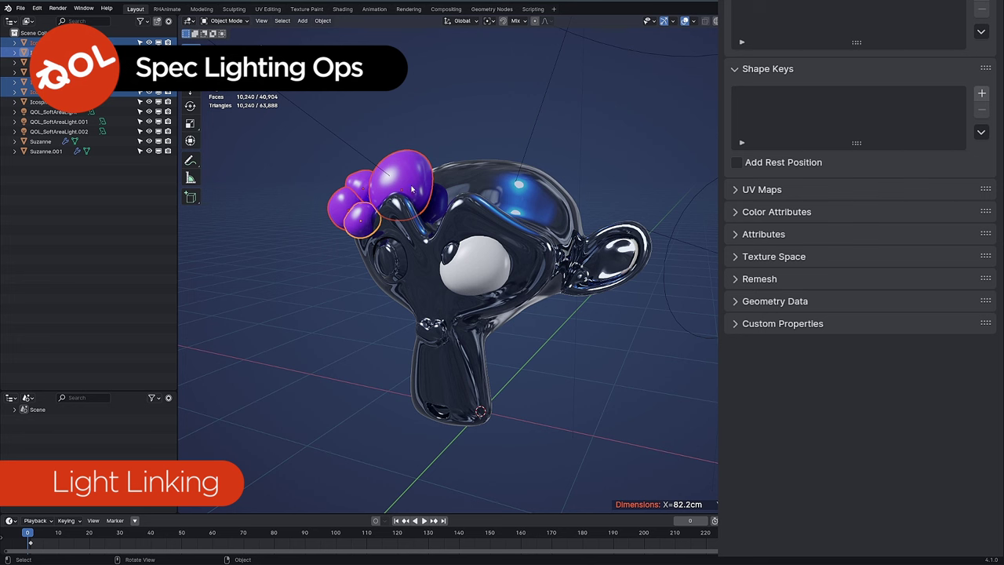
{"action": "left_click", "coordinate": [351, 148], "text": "shift"}
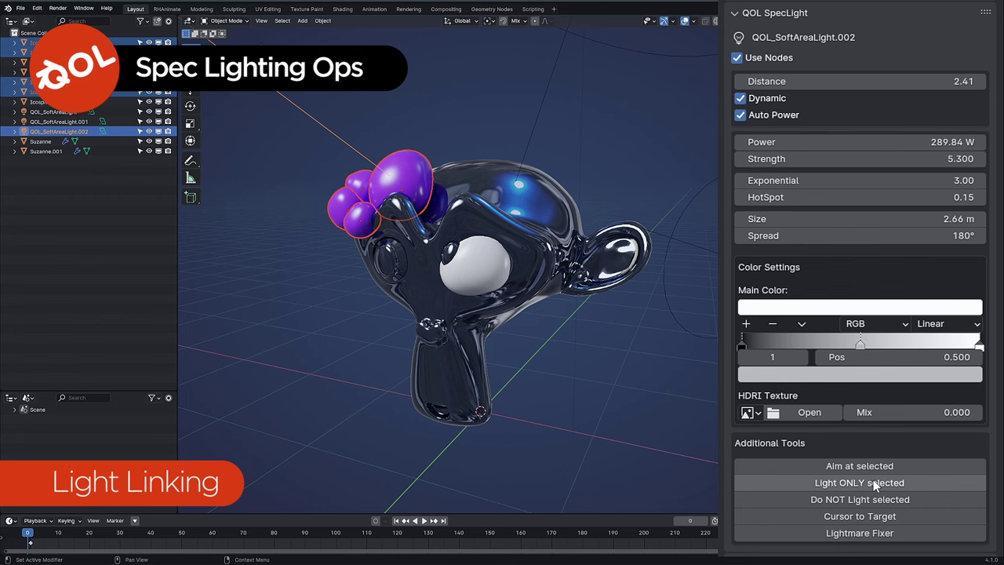
{"action": "left_click", "coordinate": [853, 484]}
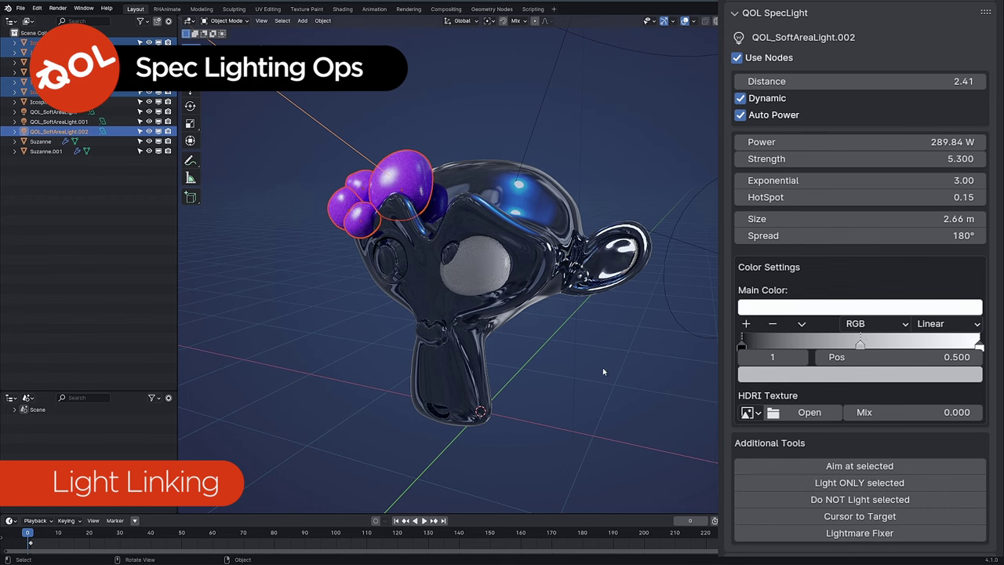
Add an area light on the surface of the white eye and reduce its size to 0.37 m.
{"action": "left_click", "coordinate": [368, 135]}
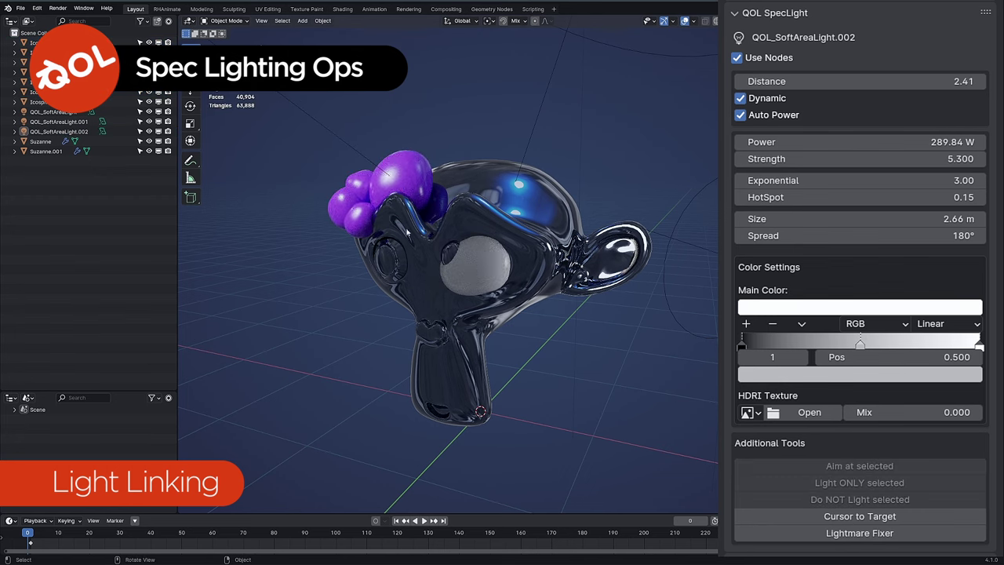
{"action": "left_click", "coordinate": [487, 269]}
{"action": "right_click", "coordinate": [487, 260]}
{"action": "mouse_move", "coordinate": [488, 257]}
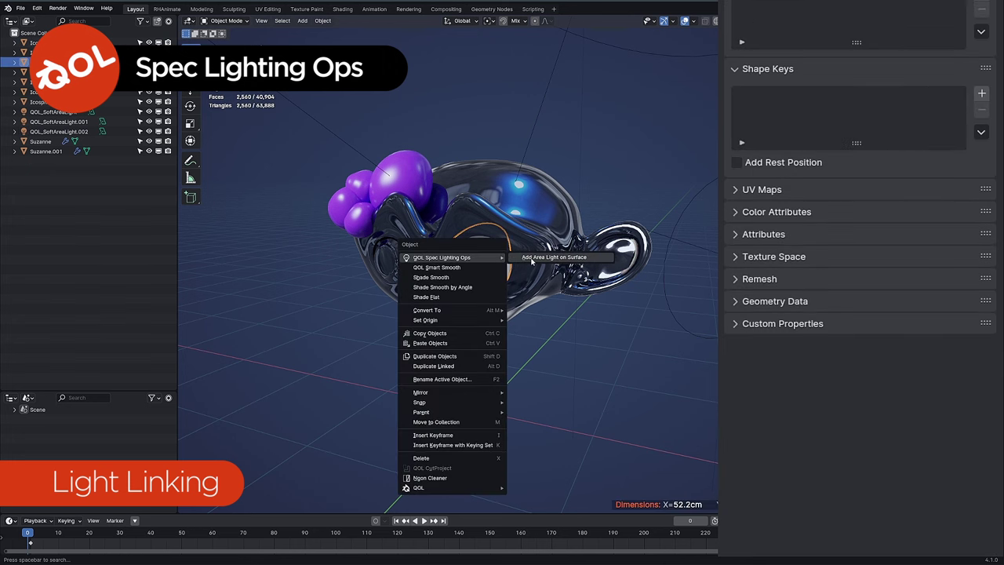
{"action": "left_click", "coordinate": [541, 258]}
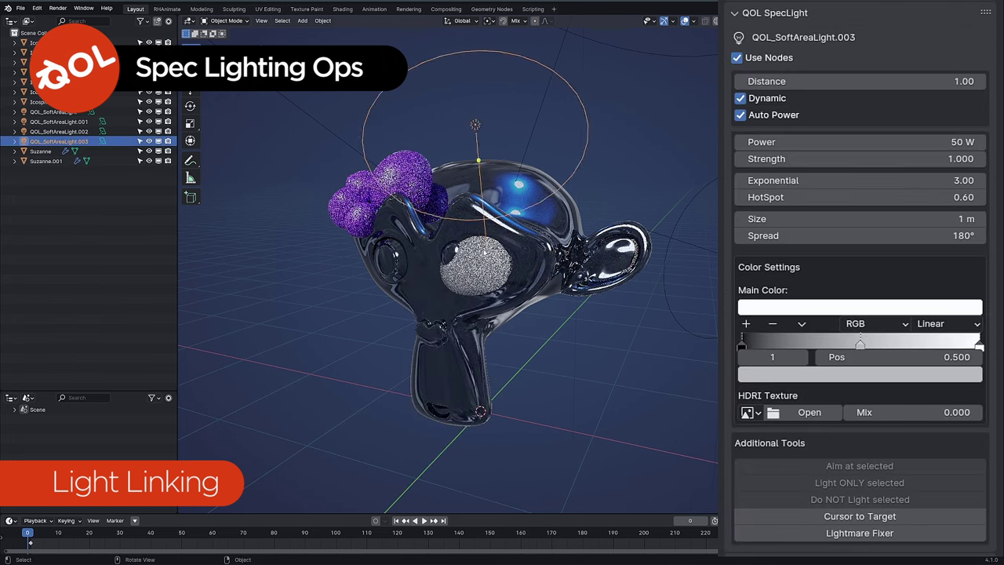
{"action": "left_click", "coordinate": [472, 256]}
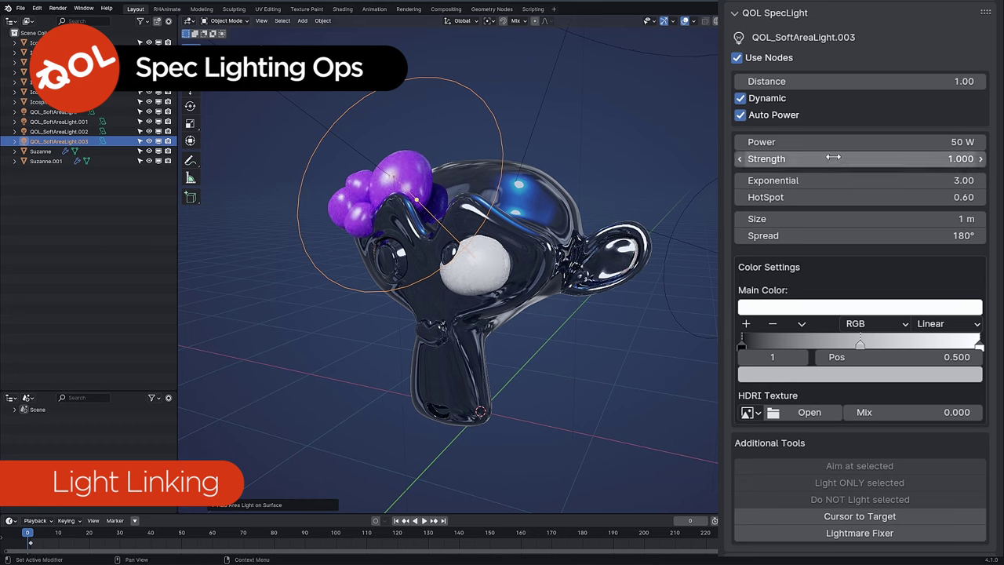
{"action": "left_click_drag", "start_coordinate": [777, 221], "coordinate": [727, 221]}
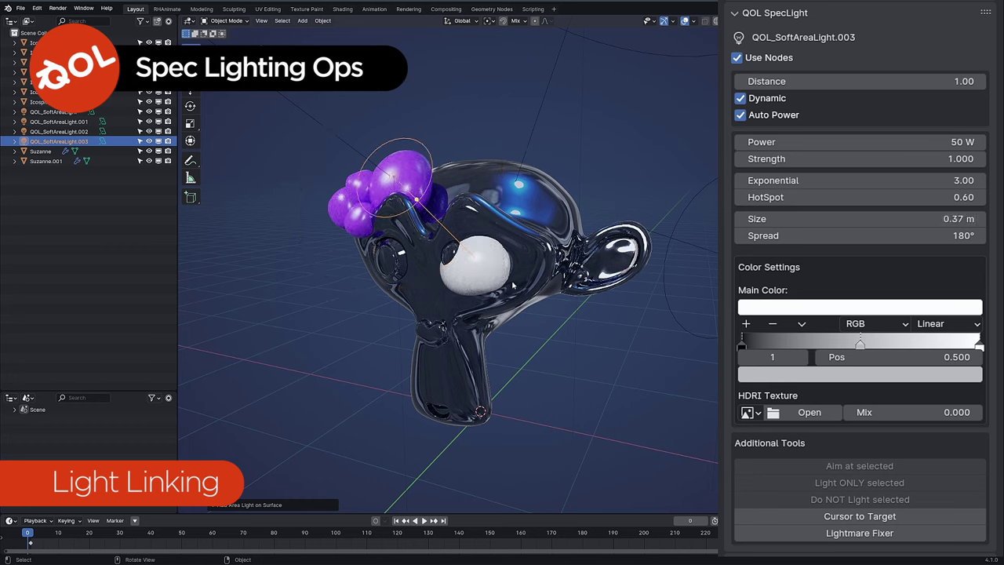
Select the four front purple spheres together with the white eye's light, exclude those spheres from its illumination, and clear the selection.
{"action": "left_click", "coordinate": [503, 111]}
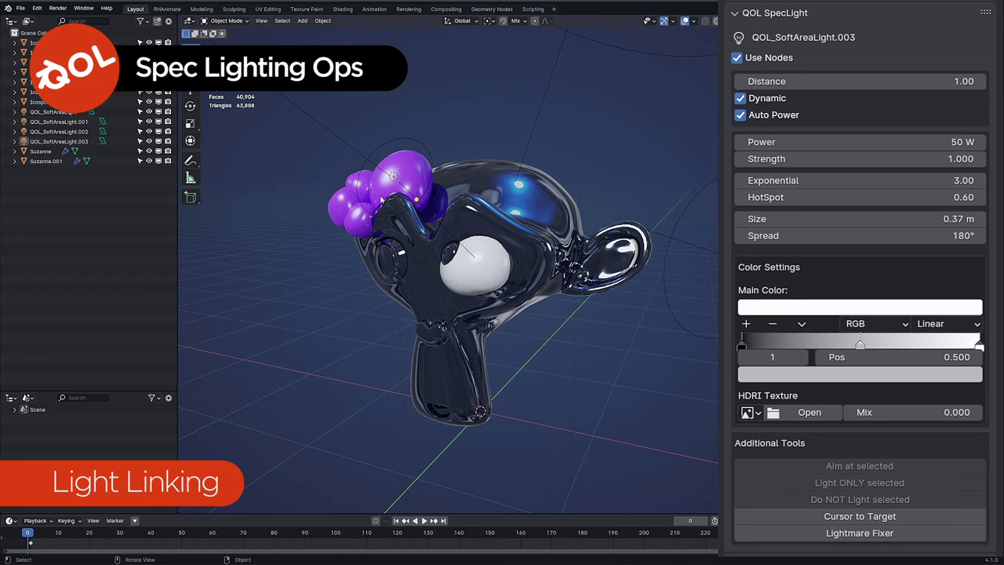
{"action": "left_click", "coordinate": [352, 204]}
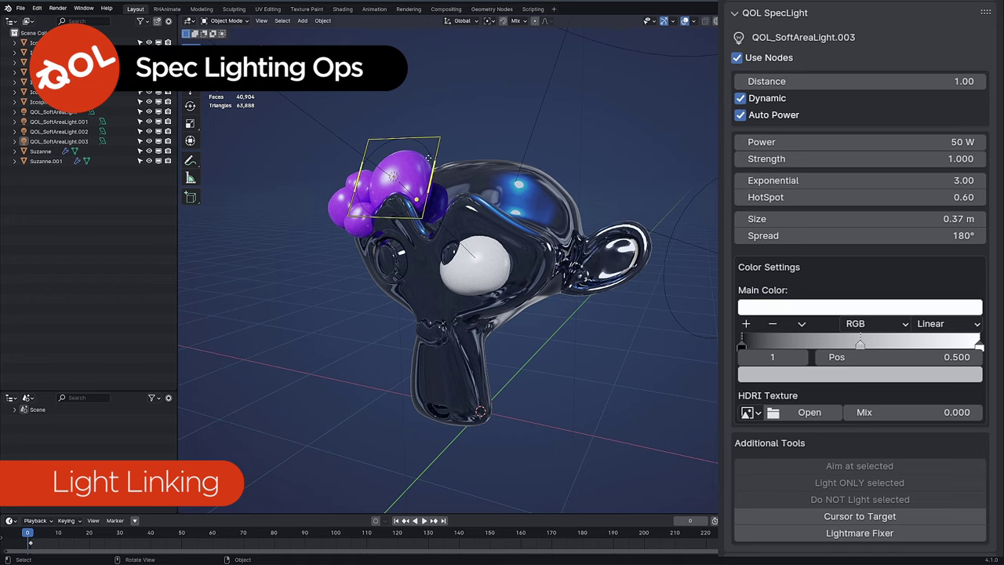
{"action": "left_click", "coordinate": [321, 212]}
{"action": "left_click", "coordinate": [339, 208]}
{"action": "left_click", "coordinate": [361, 182], "text": "shift"}
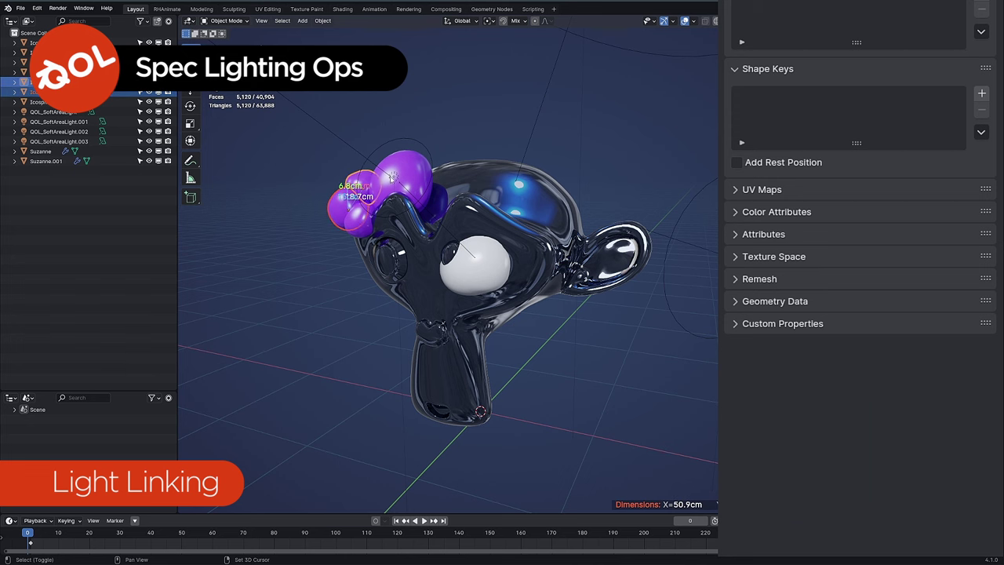
{"action": "left_click", "coordinate": [407, 163], "text": "shift"}
{"action": "left_click", "coordinate": [364, 231], "text": "shift"}
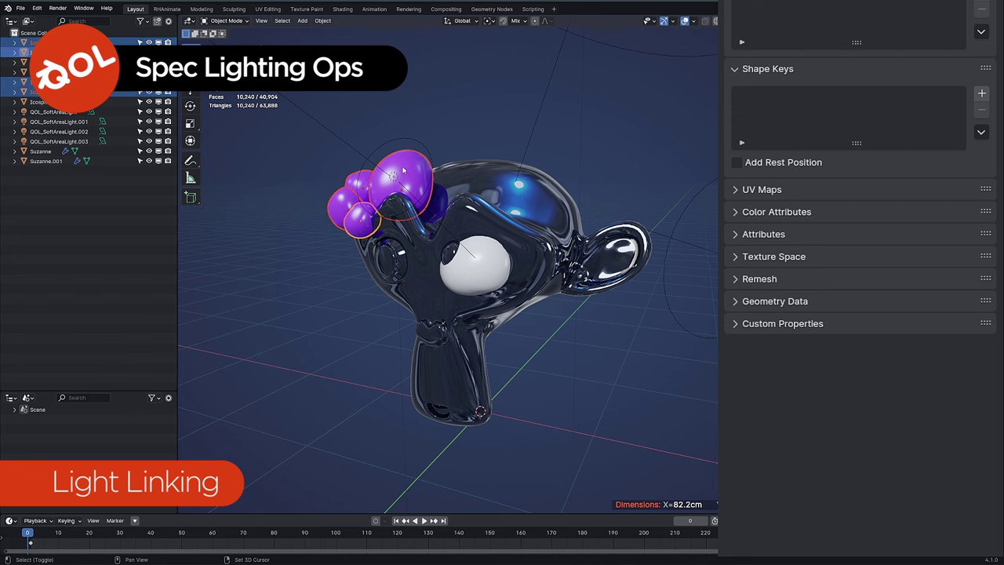
{"action": "left_click", "coordinate": [415, 143], "text": "shift"}
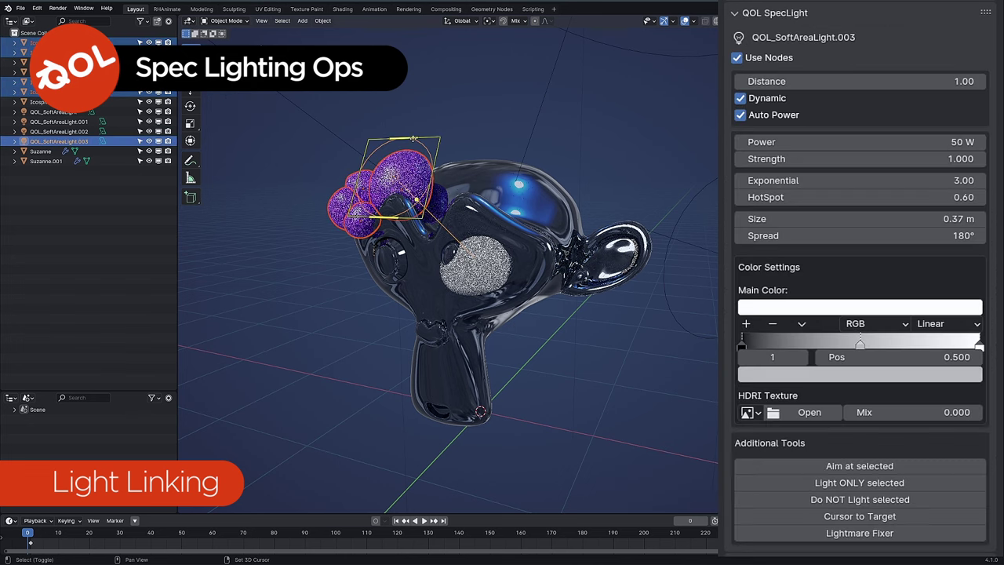
{"action": "left_click", "coordinate": [878, 500]}
{"action": "key", "text": "alt+a"}
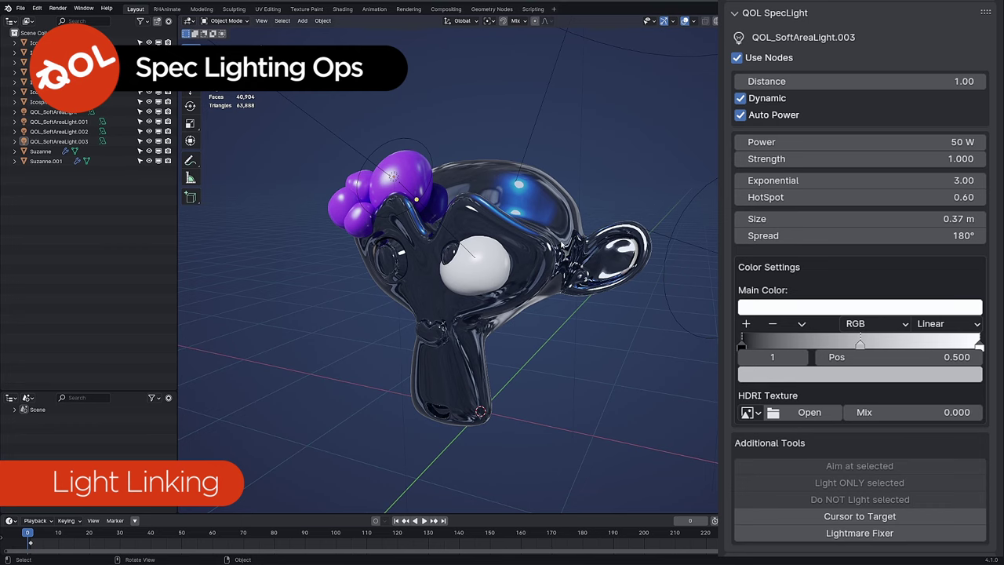
Set the roughness of the monkey head's material to 0.172.
{"action": "left_click", "coordinate": [562, 246]}
{"action": "left_click", "coordinate": [725, 218]}
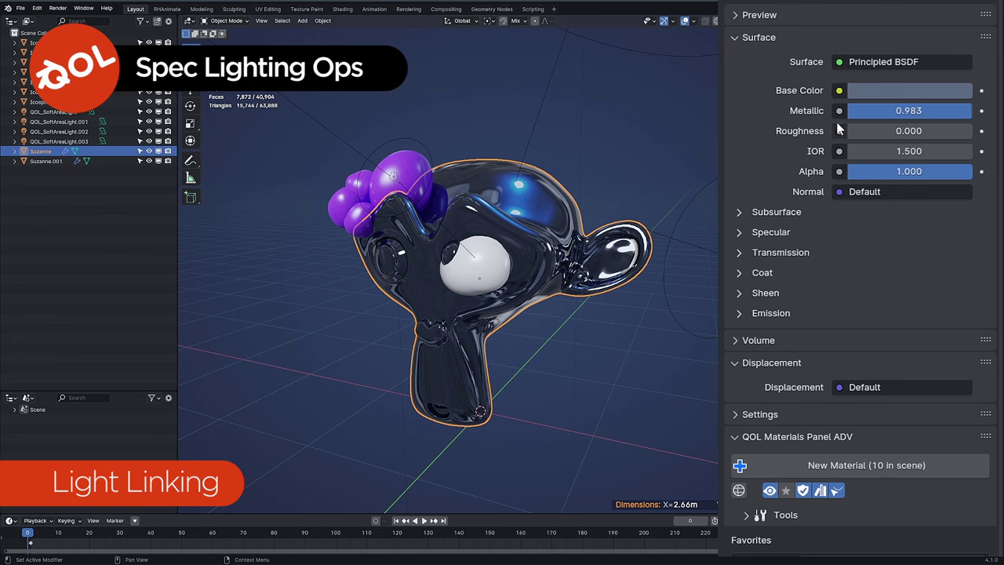
{"action": "left_click_drag", "start_coordinate": [861, 130], "coordinate": [882, 131]}
Add an area light on the surface of the monkey's face, with distance 1.93, size 5.45 m and HotSpot 0.
{"action": "right_click", "coordinate": [419, 283]}
{"action": "mouse_move", "coordinate": [420, 283]}
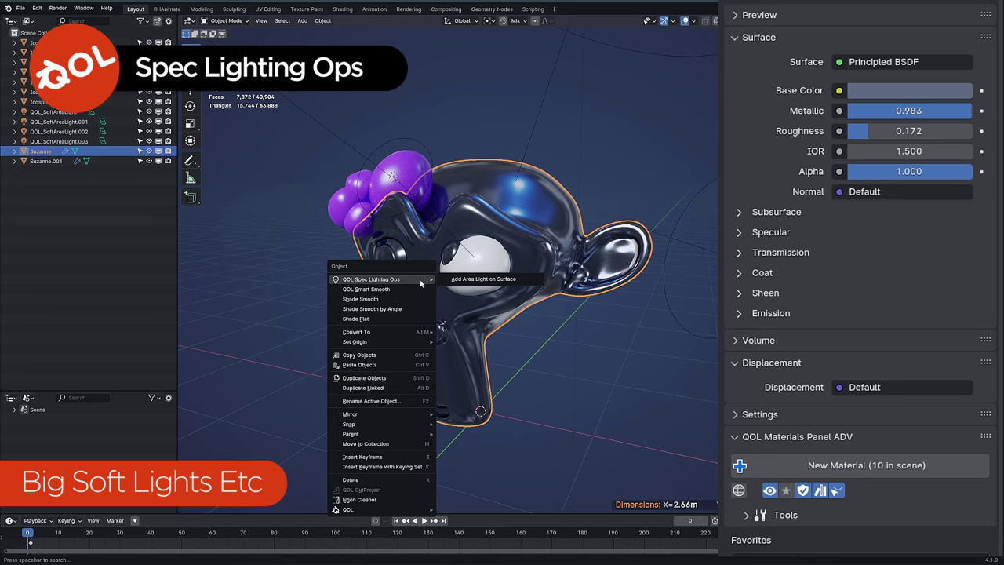
{"action": "left_click", "coordinate": [474, 286]}
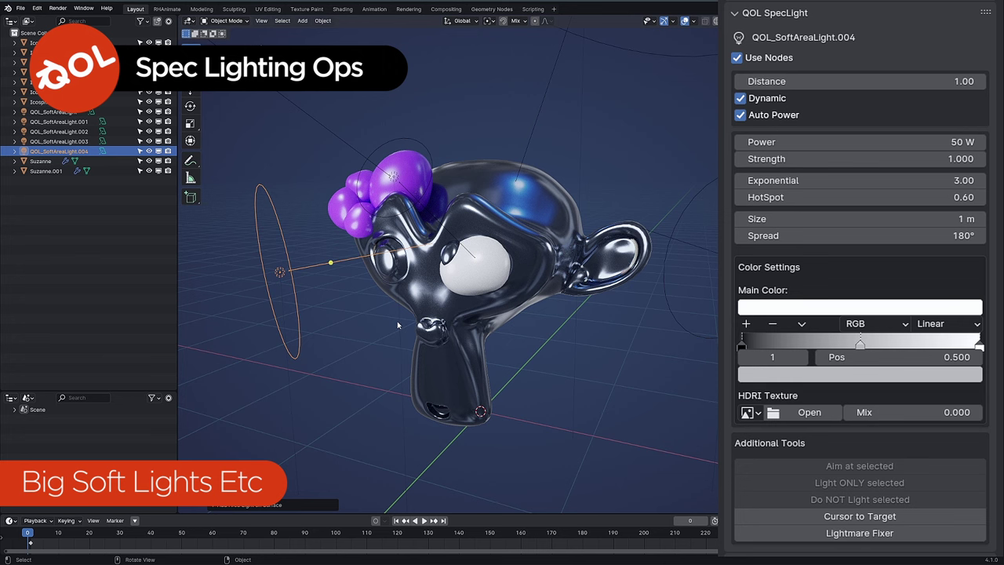
{"action": "left_click_drag", "start_coordinate": [777, 82], "coordinate": [894, 81]}
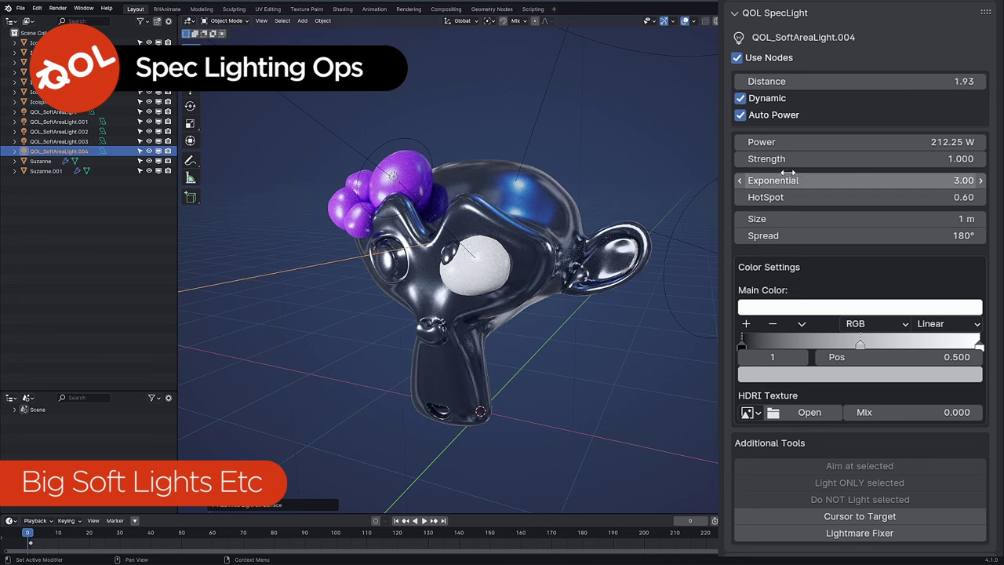
{"action": "left_click_drag", "start_coordinate": [792, 219], "coordinate": [872, 218]}
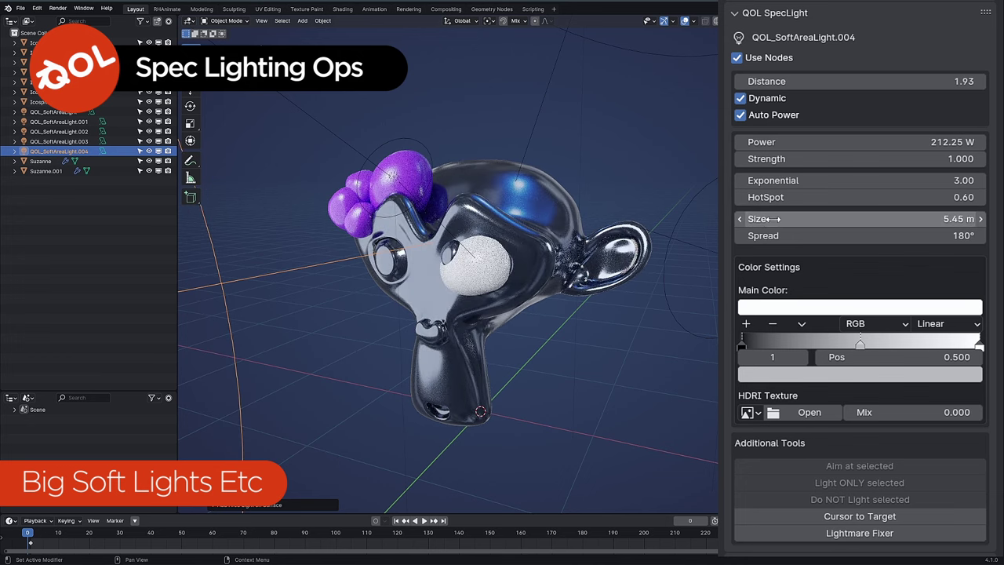
{"action": "left_click_drag", "start_coordinate": [776, 196], "coordinate": [729, 196]}
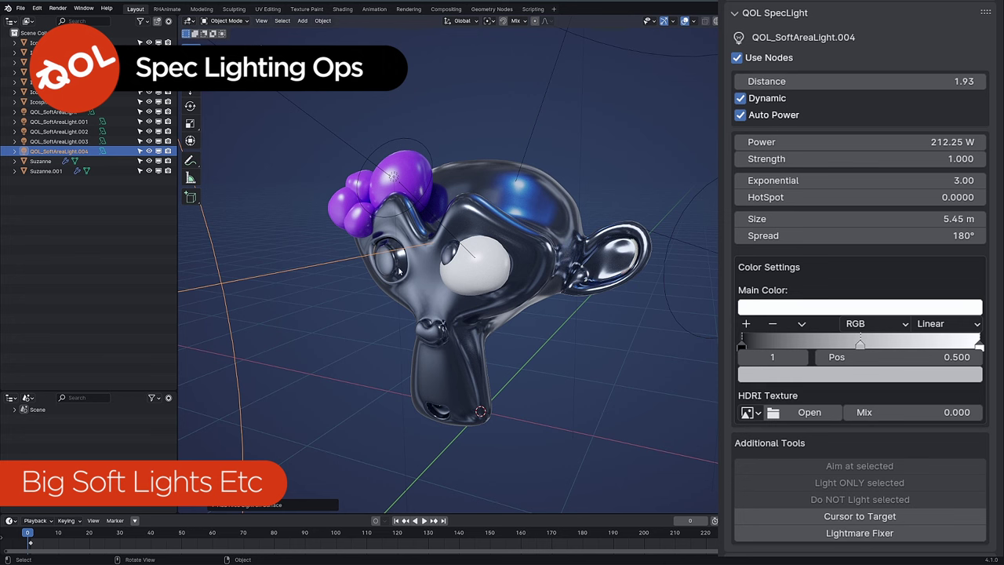
{"action": "left_click", "coordinate": [423, 218]}
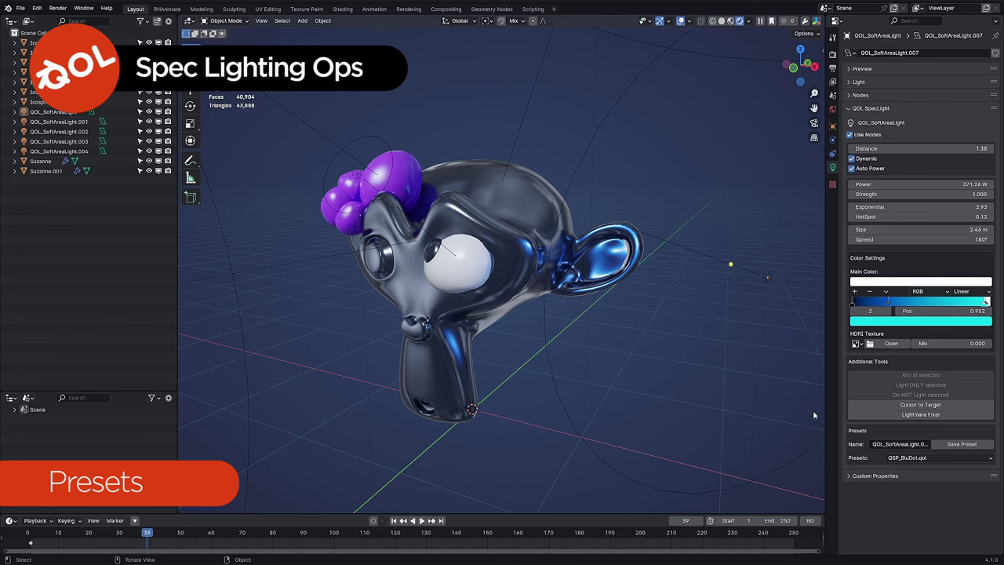
Widen the properties editor, search the add-on preferences for "spec" and expand the details of QOL Spec Lighting Ops.
{"action": "left_click_drag", "start_coordinate": [827, 388], "coordinate": [771, 386]}
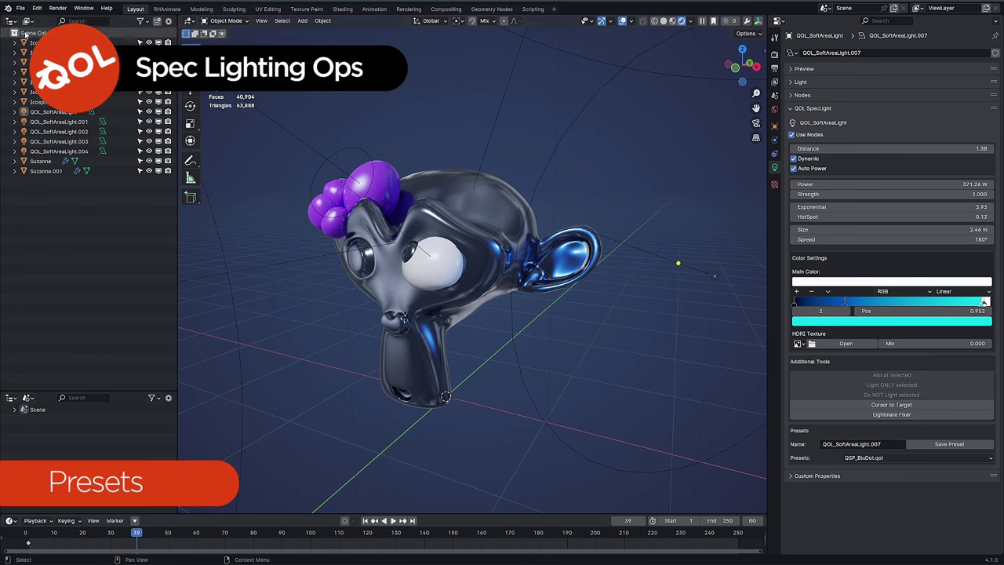
{"action": "left_click", "coordinate": [37, 7]}
{"action": "left_click", "coordinate": [56, 135]}
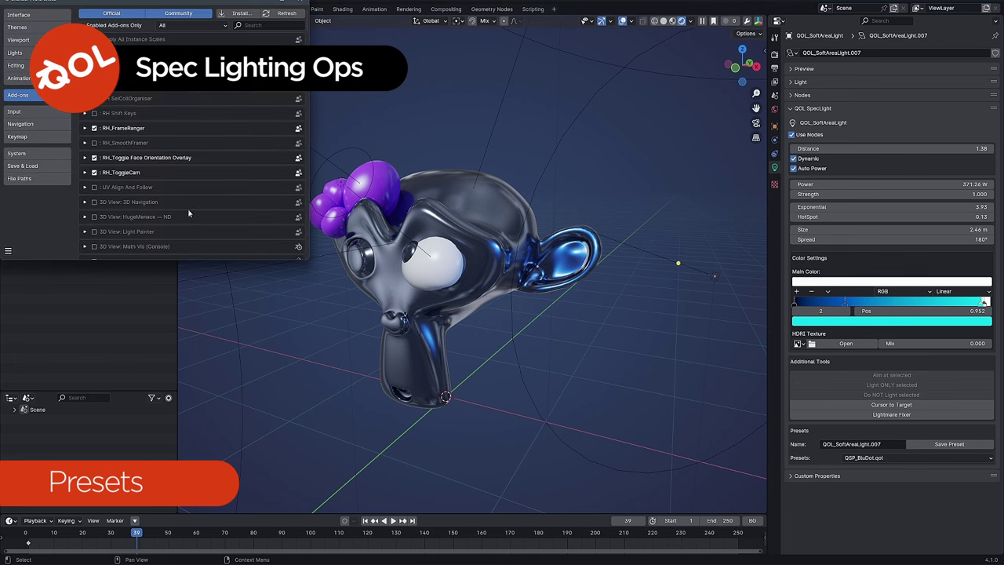
{"action": "left_click_drag", "start_coordinate": [152, 4], "coordinate": [249, 114]}
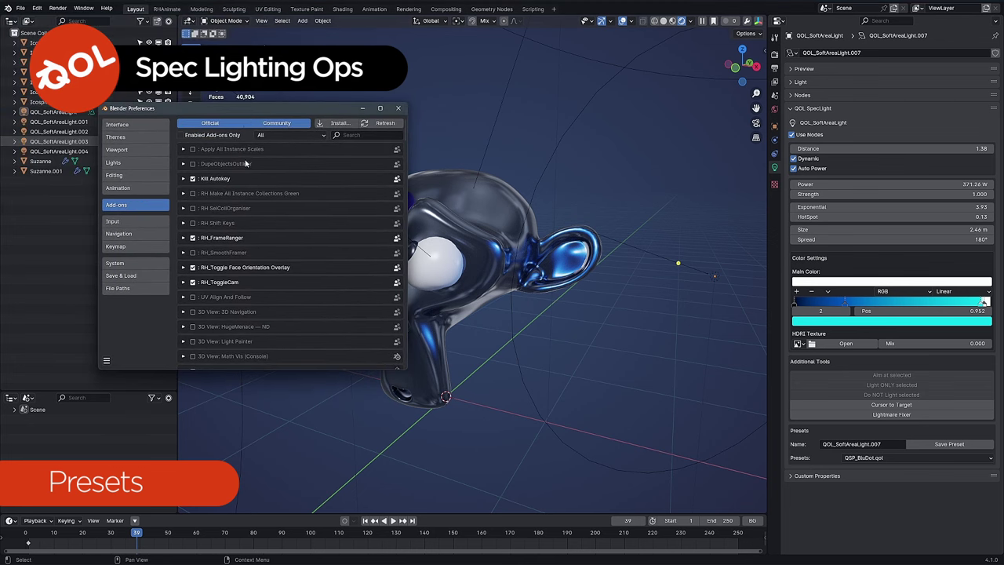
{"action": "left_click", "coordinate": [352, 135]}
{"action": "type", "text": "p"}
{"action": "type", "text": "pec"}
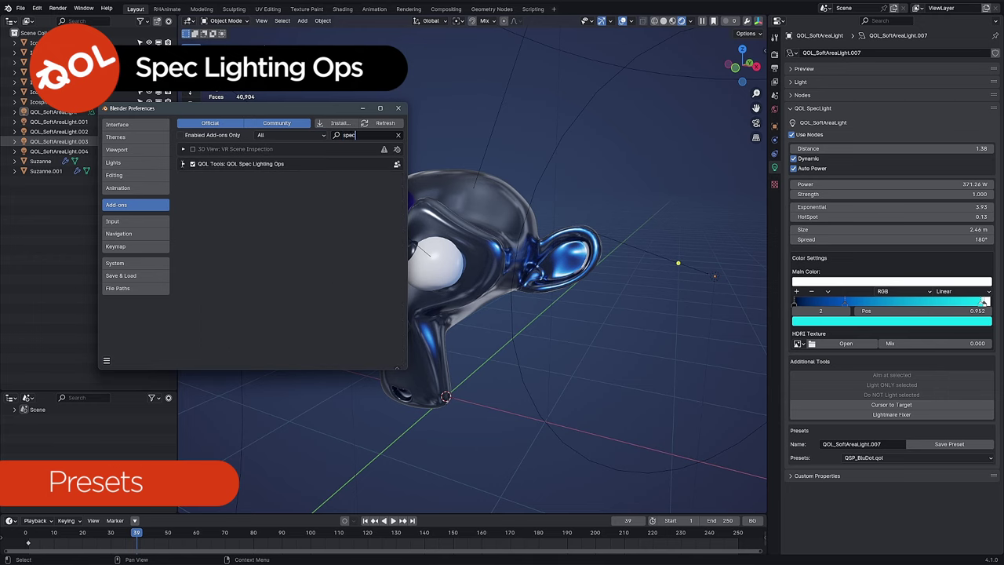
{"action": "left_click", "coordinate": [182, 164]}
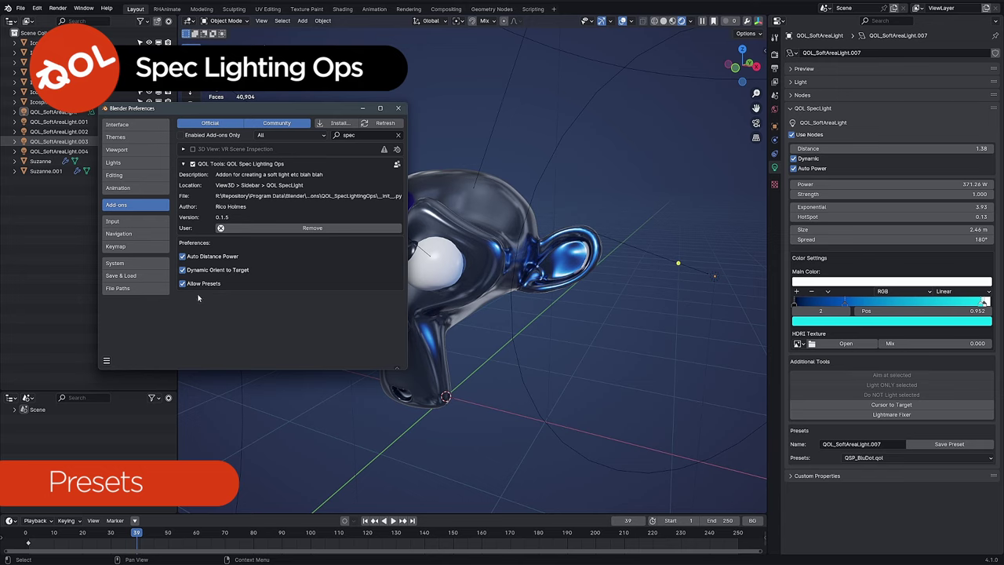
Toggle the add-on's Allow Presets preference off and back on, and close the preferences.
{"action": "left_click", "coordinate": [182, 286]}
{"action": "left_click", "coordinate": [184, 285]}
{"action": "left_click", "coordinate": [398, 109]}
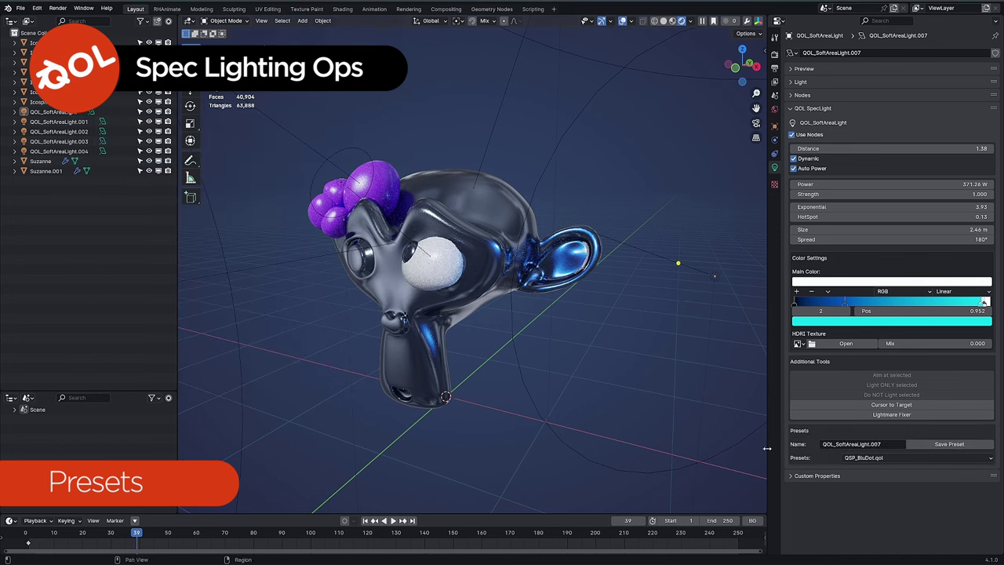
Select the big soft light in front of the face and save its settings as a preset named ExtraBigSuperSofty.
{"action": "left_click", "coordinate": [286, 262]}
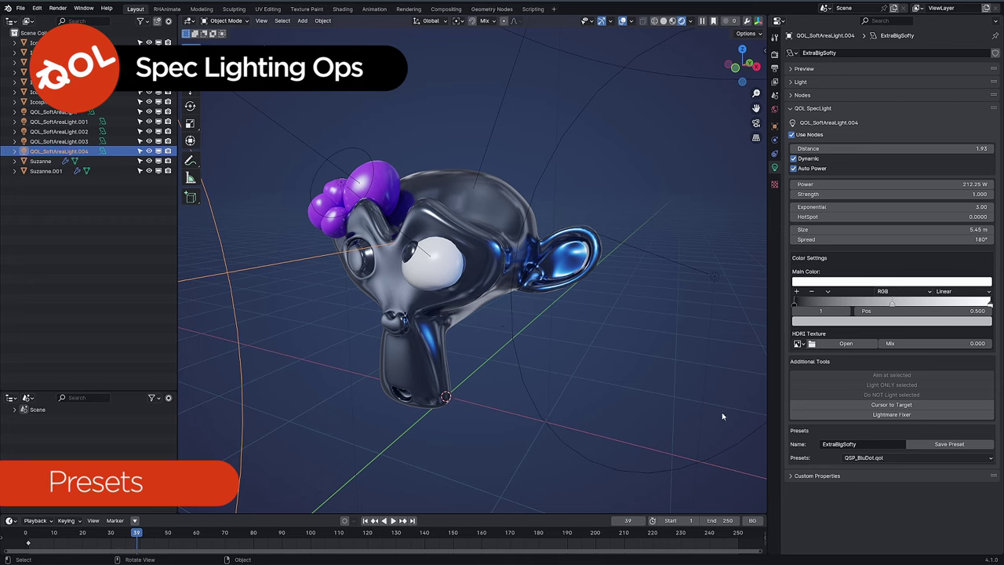
{"action": "left_click", "coordinate": [857, 448]}
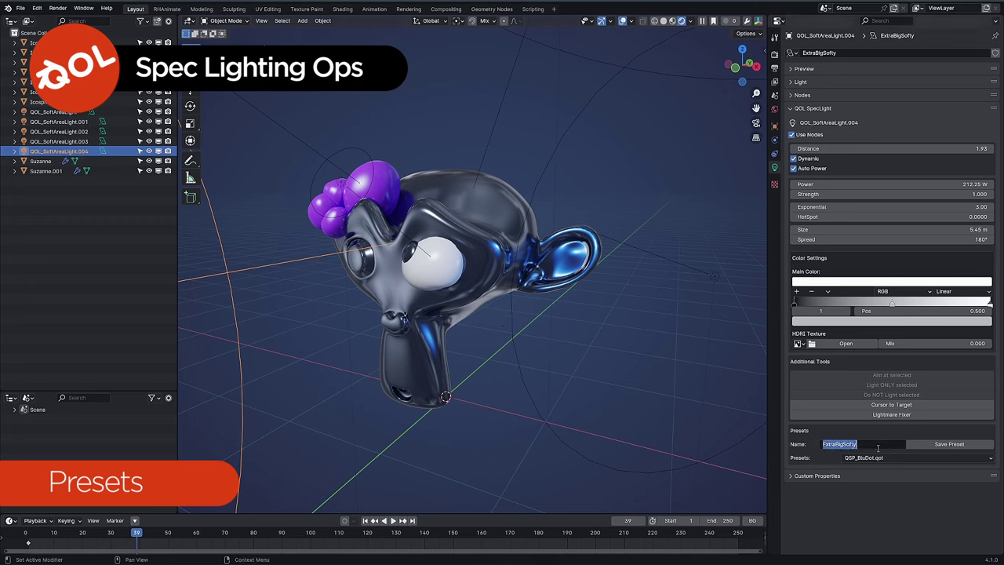
{"action": "left_click", "coordinate": [876, 445]}
{"action": "key", "text": "BackSpace"}
{"action": "type", "text": "g"}
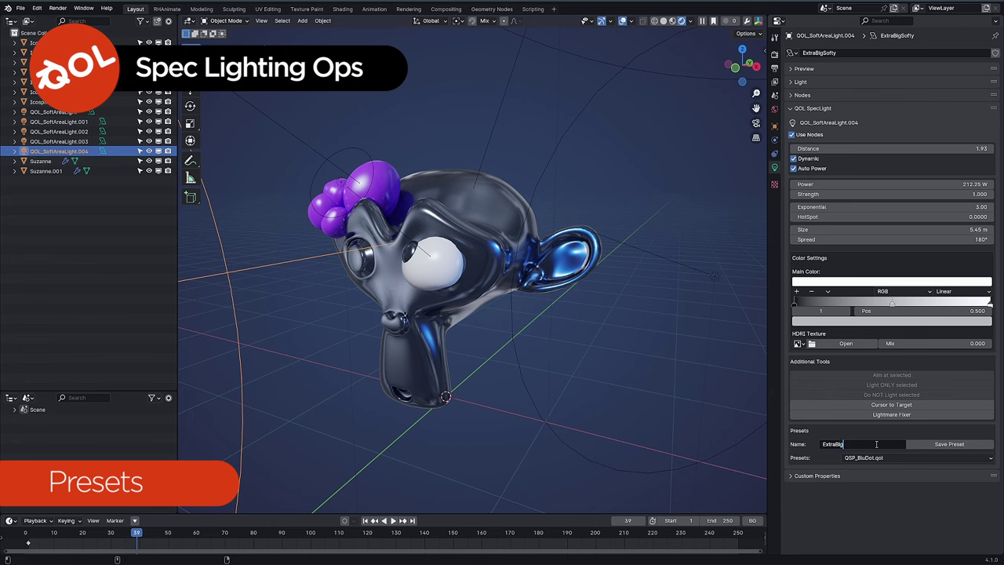
{"action": "type", "text": "SuperSofty"}
{"action": "key", "text": "Return"}
{"action": "left_click", "coordinate": [915, 445]}
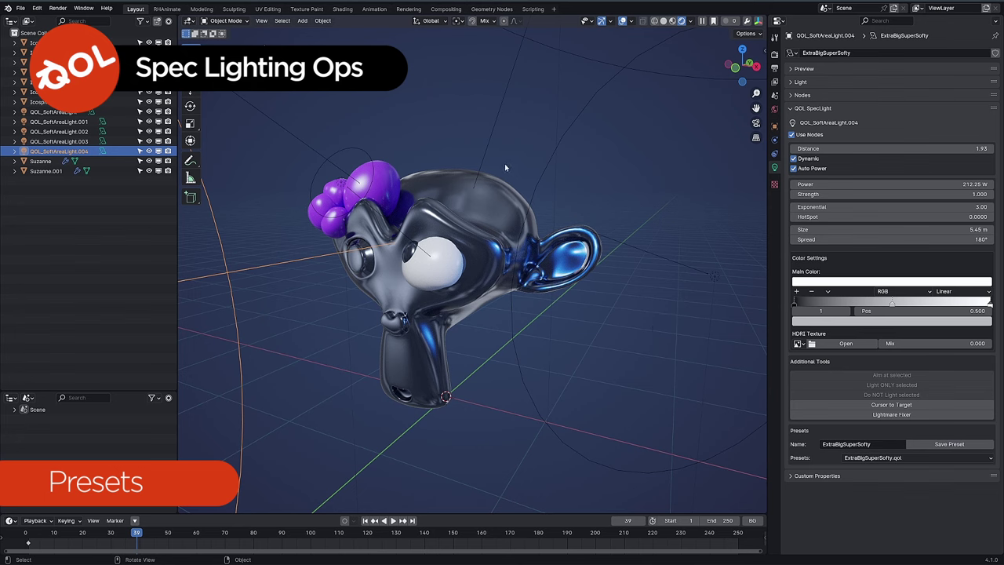
Apply the ExtraBigSuperSofty preset to the blue light beside the ear.
{"action": "left_click", "coordinate": [548, 170]}
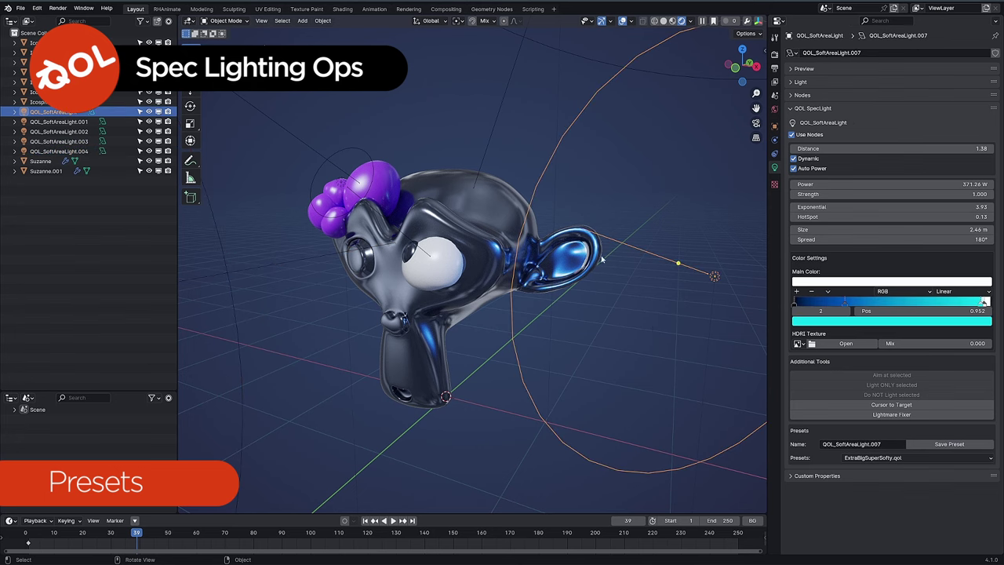
{"action": "left_click", "coordinate": [895, 459]}
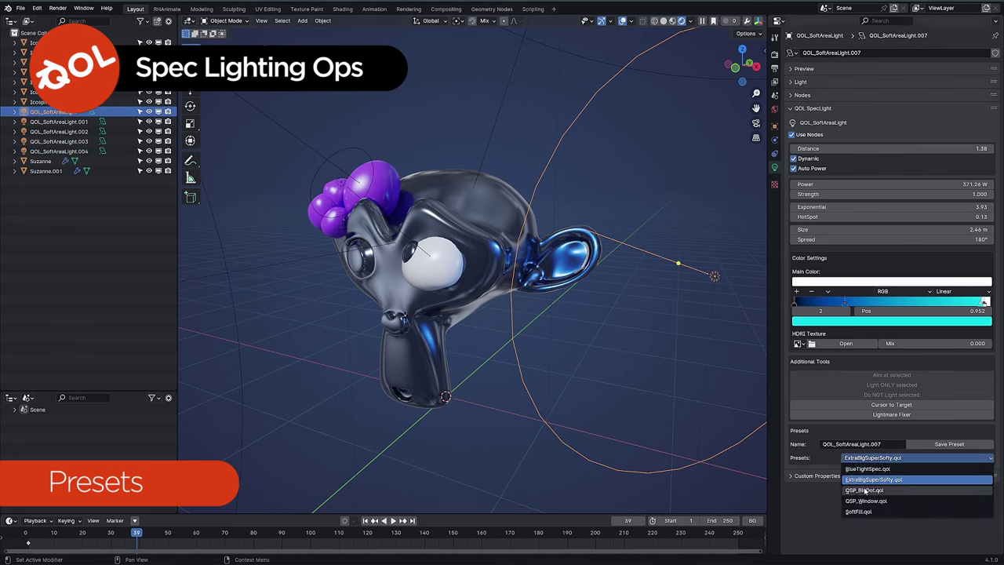
{"action": "left_click", "coordinate": [864, 481]}
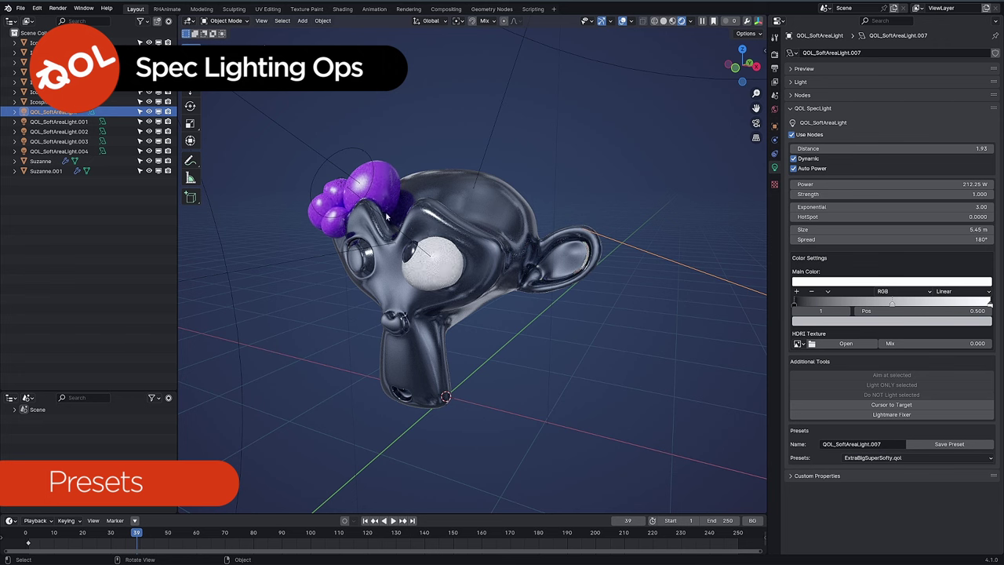
Apply the BlueTightSpec preset to the light beside the ear and deselect it.
{"action": "left_click", "coordinate": [866, 462]}
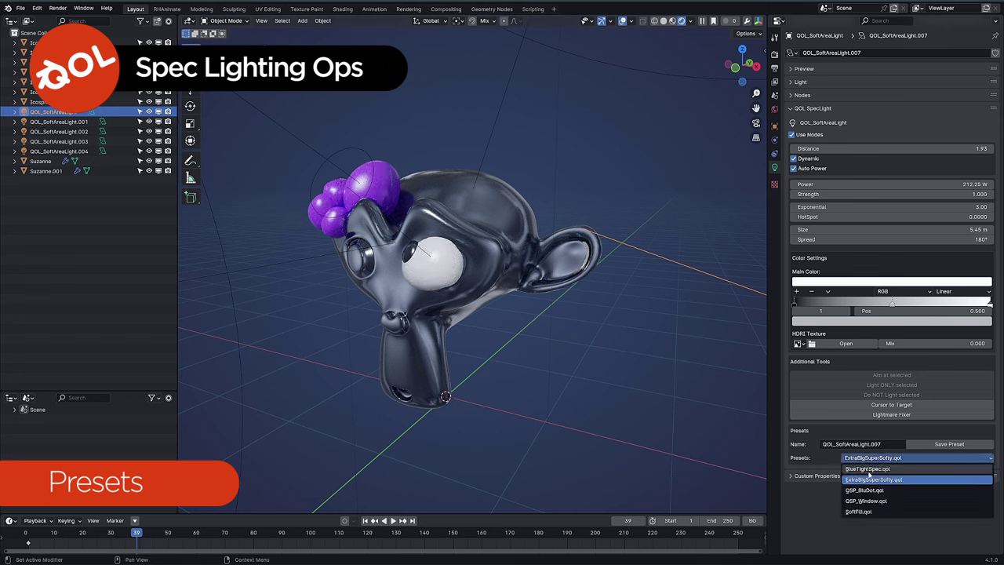
{"action": "left_click", "coordinate": [863, 470]}
{"action": "left_click", "coordinate": [601, 320]}
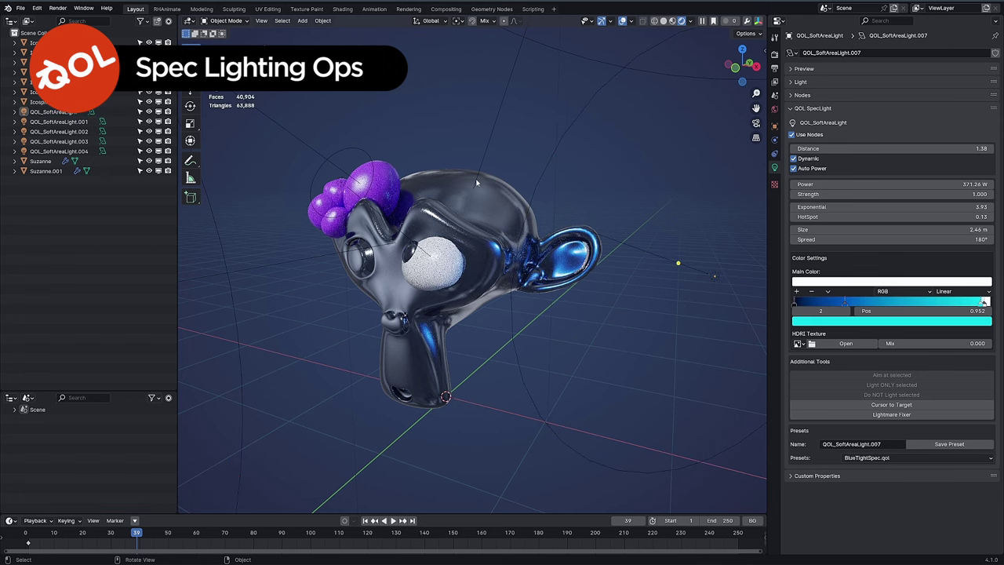
{"action": "left_click", "coordinate": [483, 157]}
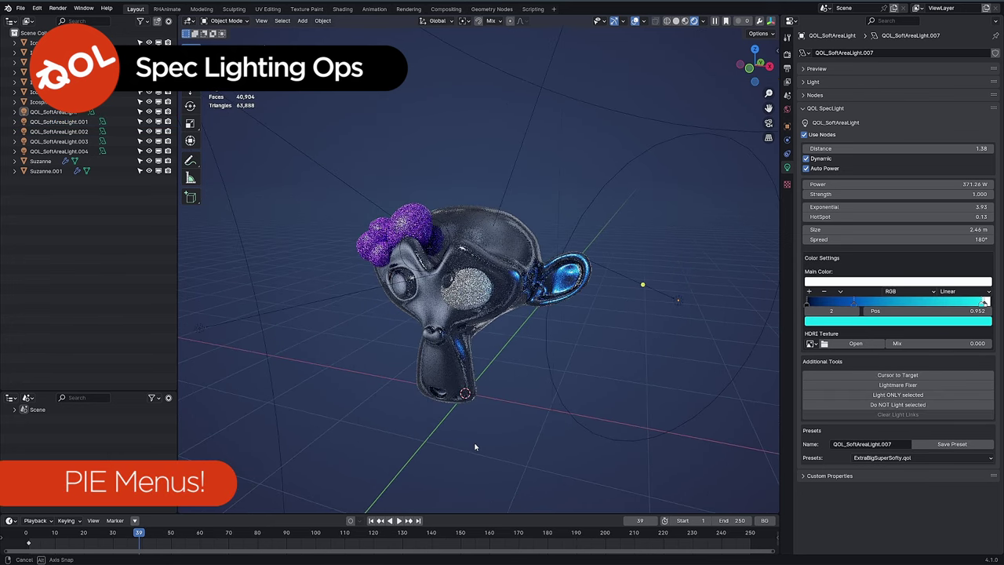
View the Spec Lighting Ops pie menu for the active light beside the ear and dismiss it.
{"action": "middle_click_drag", "start_coordinate": [475, 448], "coordinate": [467, 458]}
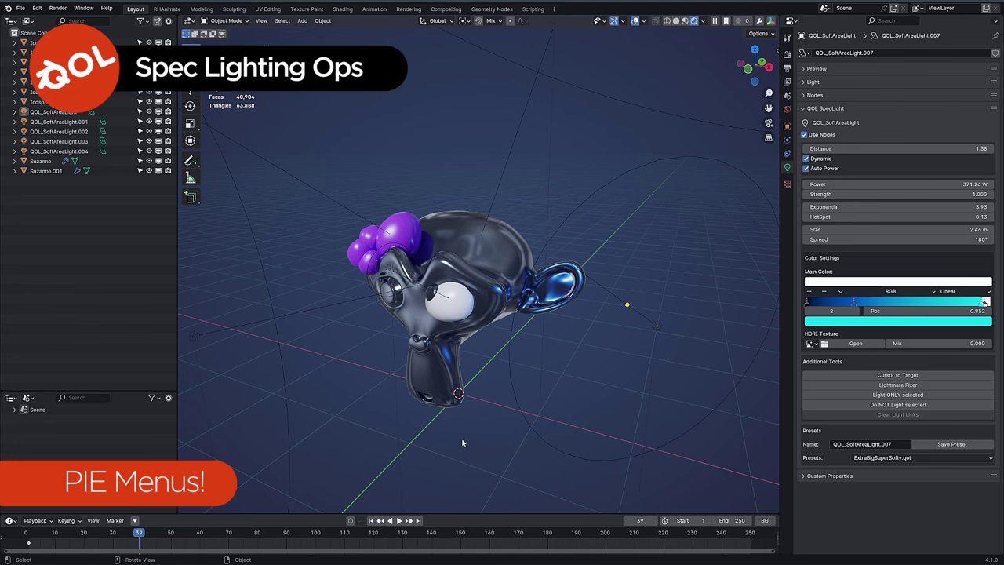
{"action": "middle_click_drag", "start_coordinate": [502, 263], "coordinate": [479, 276], "text": "shift"}
{"action": "scroll", "coordinate": [513, 280], "scroll_direction": "up", "scroll_amount": 1}
{"action": "scroll", "coordinate": [486, 280], "scroll_direction": "down", "scroll_amount": 1}
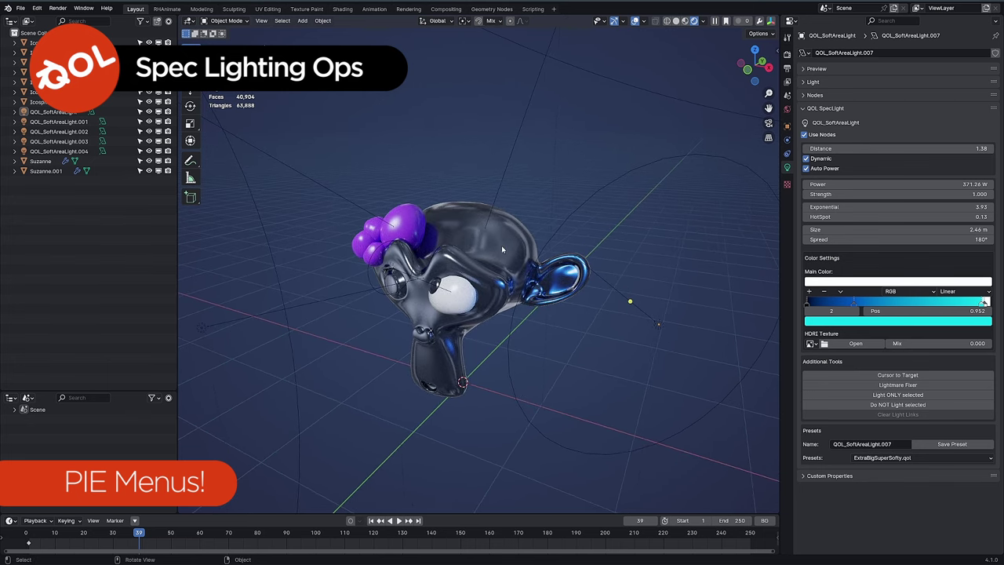
{"action": "key", "text": "alt+shift+l"}
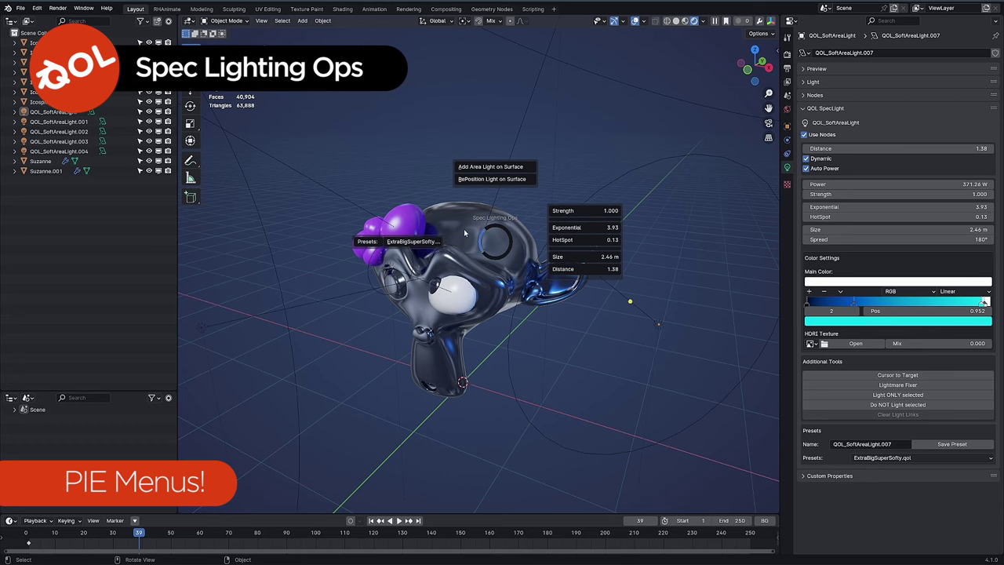
{"action": "left_click", "coordinate": [386, 366]}
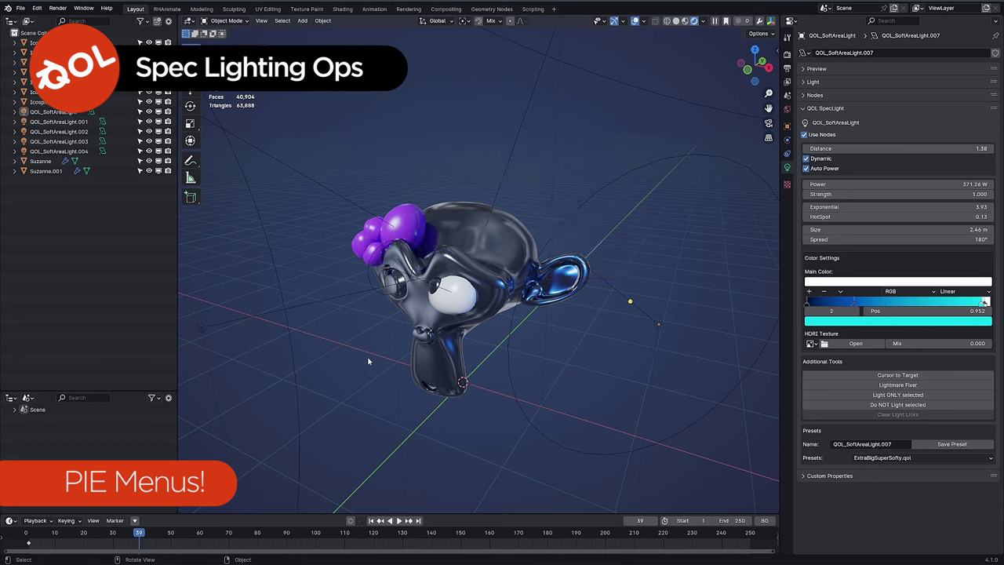
Add an area light on the surface at the top of the monkey's head and set its strength to 33.1.
{"action": "left_click", "coordinate": [366, 243]}
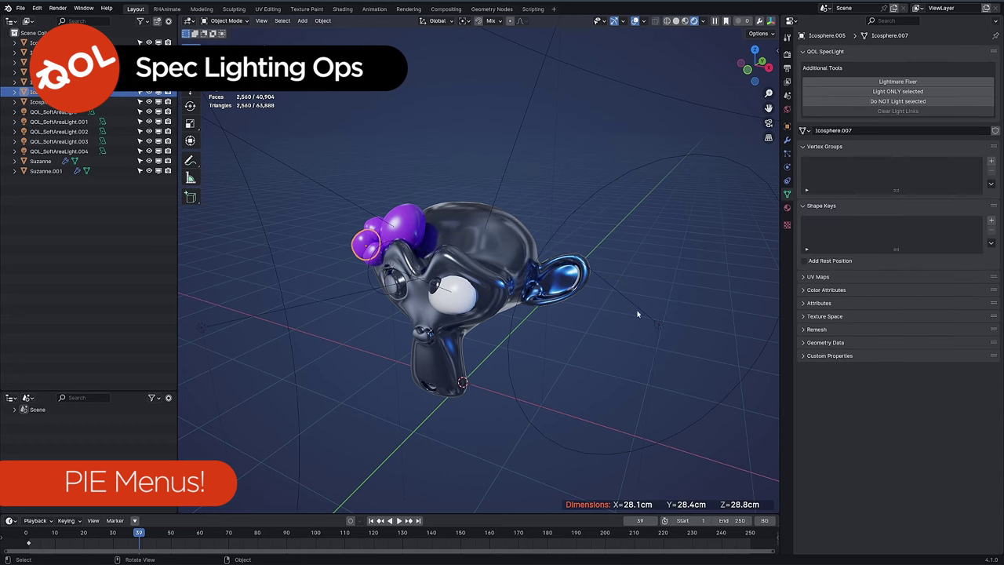
{"action": "key", "text": "shift+alt+l"}
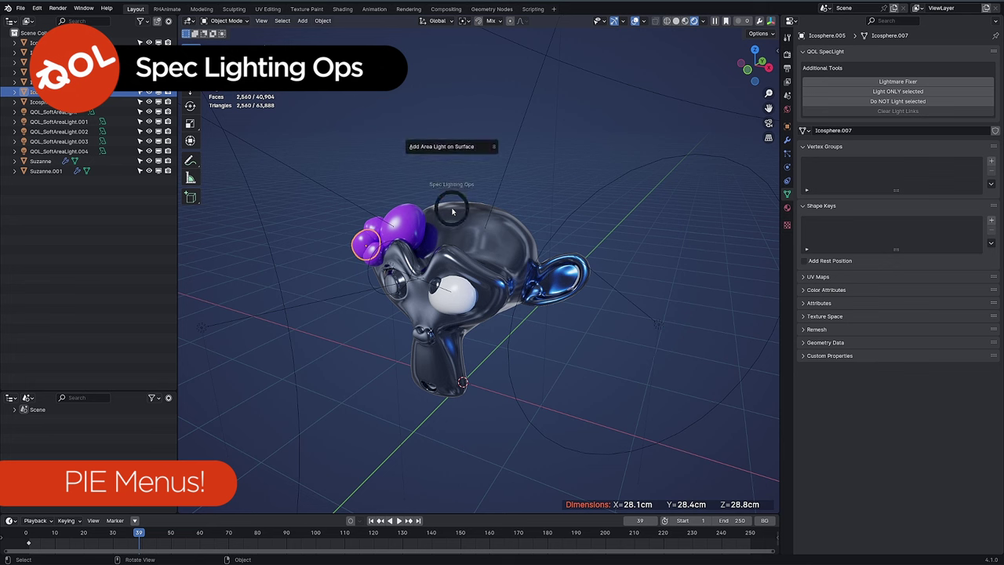
{"action": "left_click", "coordinate": [434, 149]}
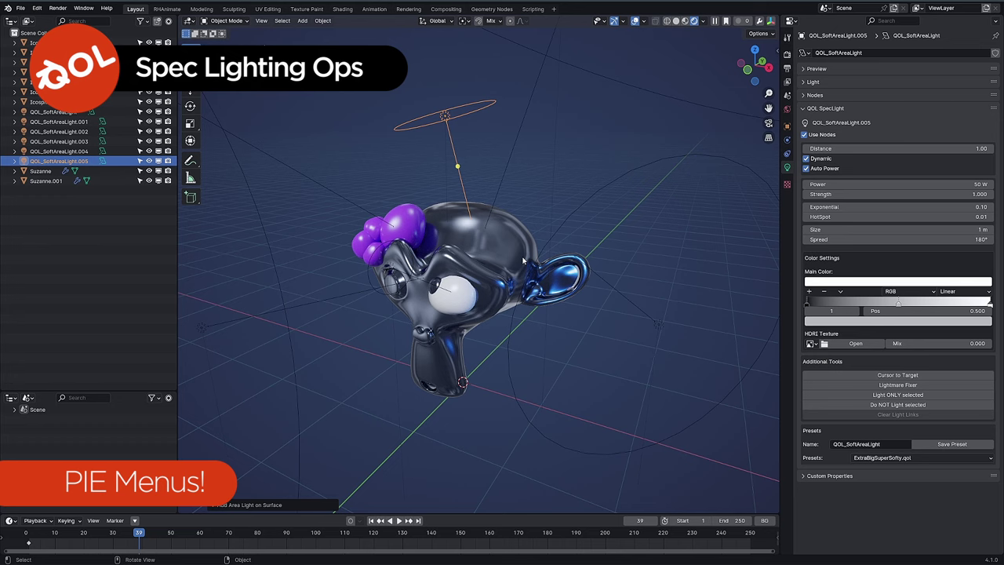
{"action": "key", "text": "shift+t"}
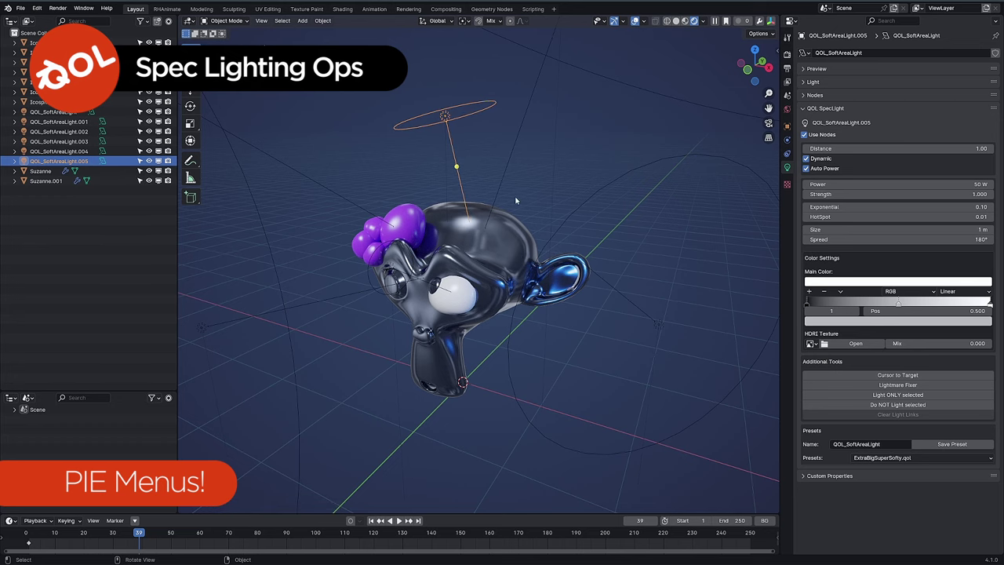
{"action": "key", "text": "shift+l"}
{"action": "left_click_drag", "start_coordinate": [596, 166], "coordinate": [706, 167]}
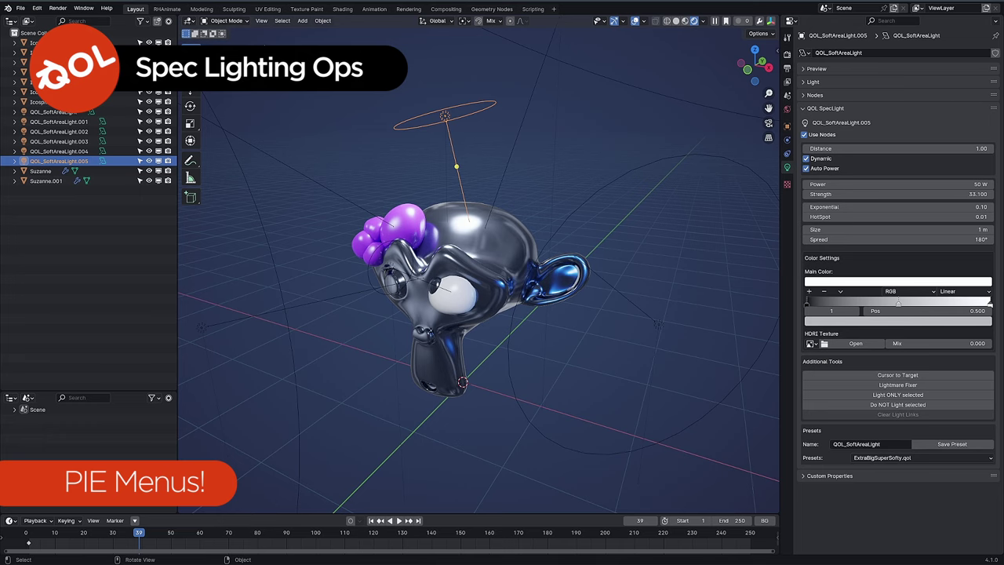
Search the keymap preferences for "spec", examine the Spec Lighting Ops shortcut's expanded settings, and close the preferences.
{"action": "left_click", "coordinate": [37, 8]}
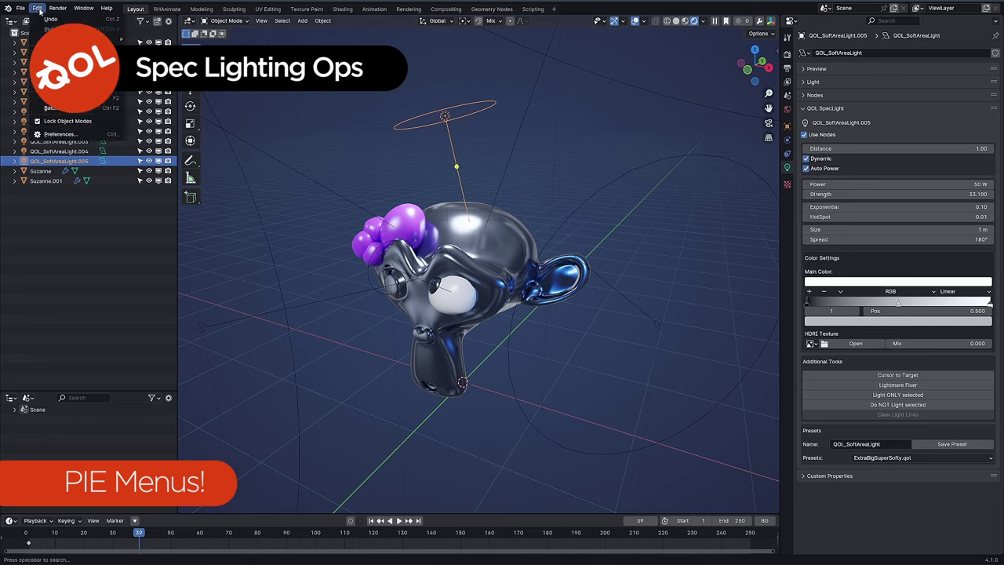
{"action": "left_click", "coordinate": [38, 8]}
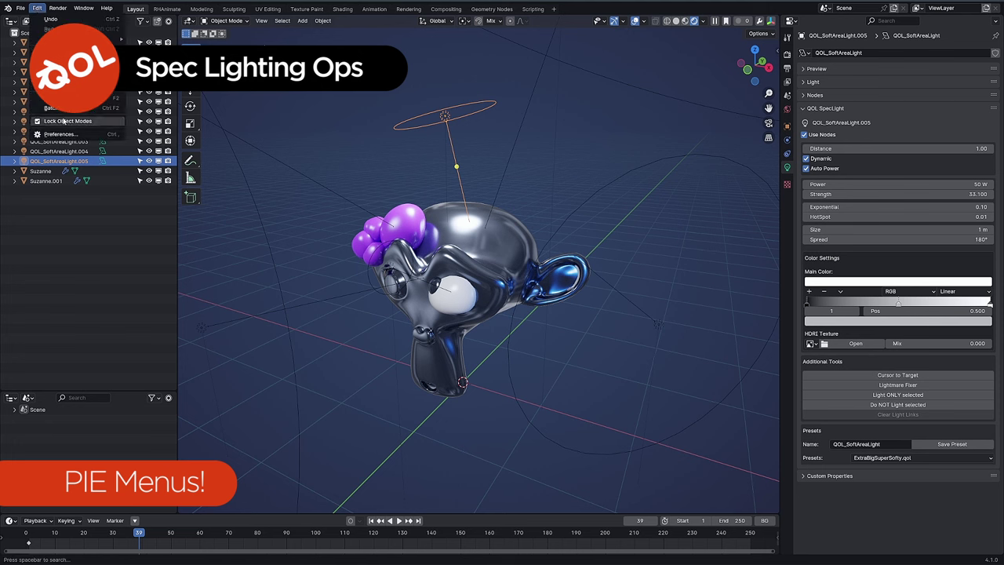
{"action": "left_click", "coordinate": [59, 134]}
{"action": "left_click_drag", "start_coordinate": [136, 8], "coordinate": [453, 151]}
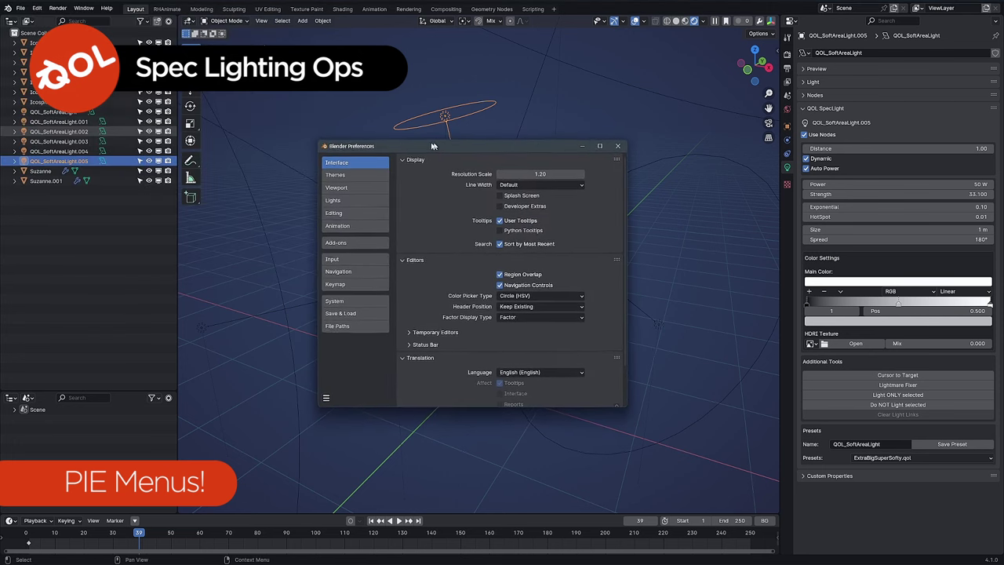
{"action": "left_click", "coordinate": [345, 284]}
{"action": "left_click", "coordinate": [521, 172]}
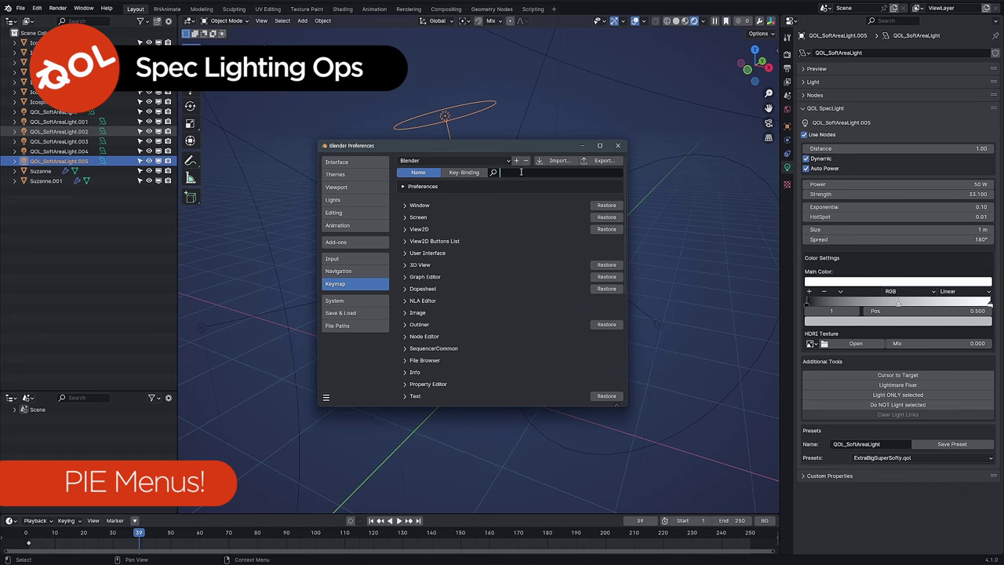
{"action": "type", "text": "spec"}
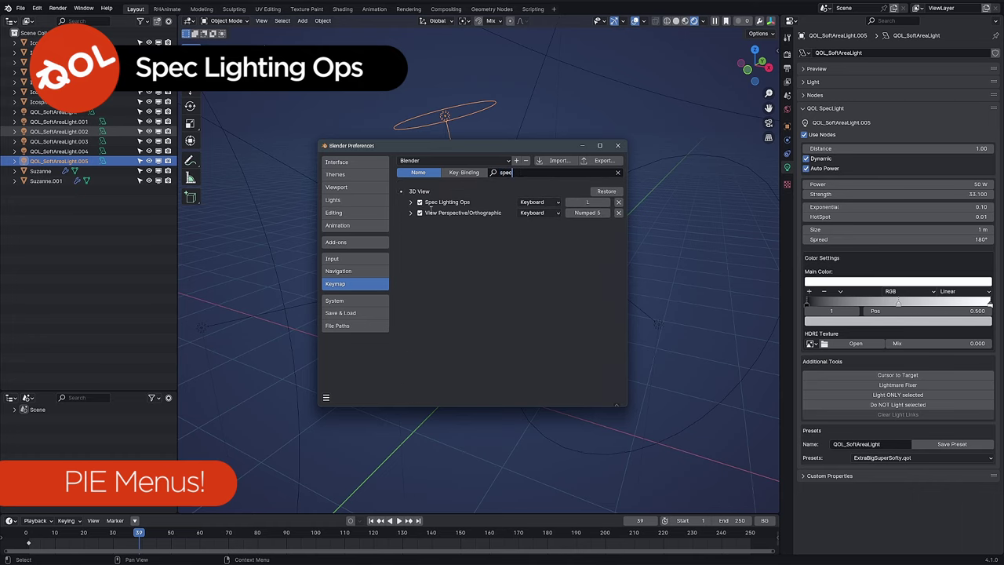
{"action": "left_click", "coordinate": [410, 202]}
{"action": "left_click", "coordinate": [410, 202]}
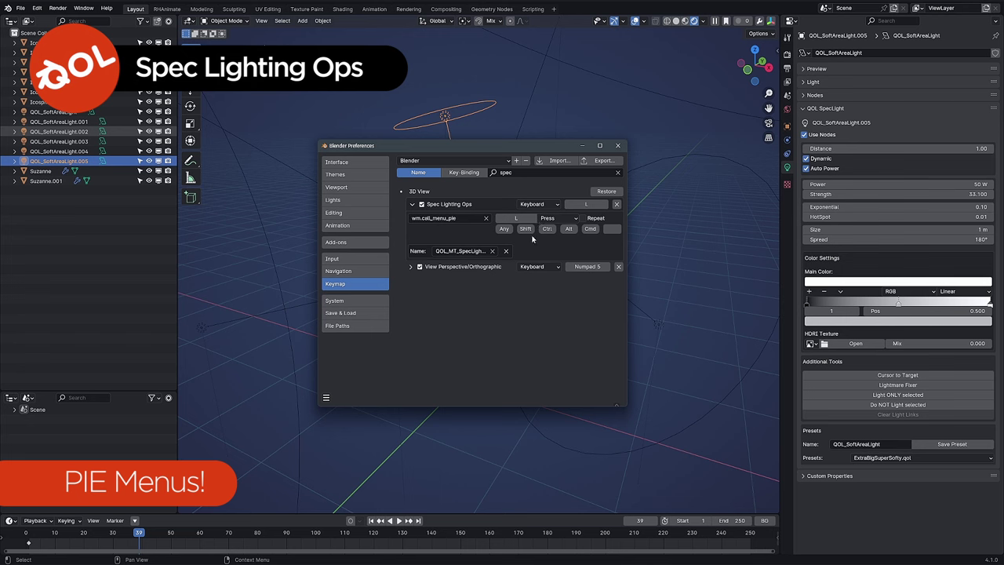
{"action": "left_click", "coordinate": [617, 145]}
Deselect the light above the head, view the Spec Lighting Ops pie menu and dismiss it.
{"action": "key", "text": "alt+a"}
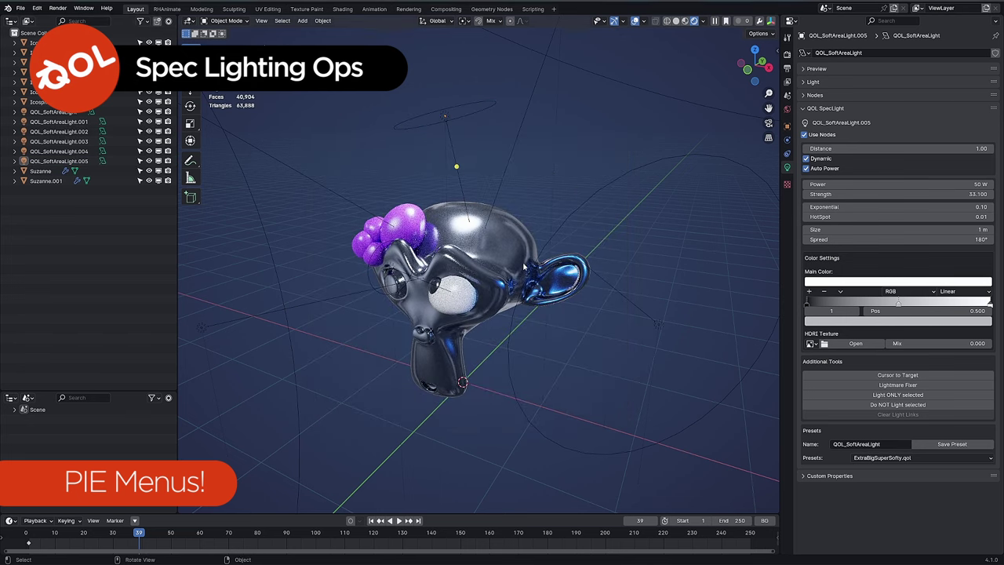
{"action": "key", "text": "l"}
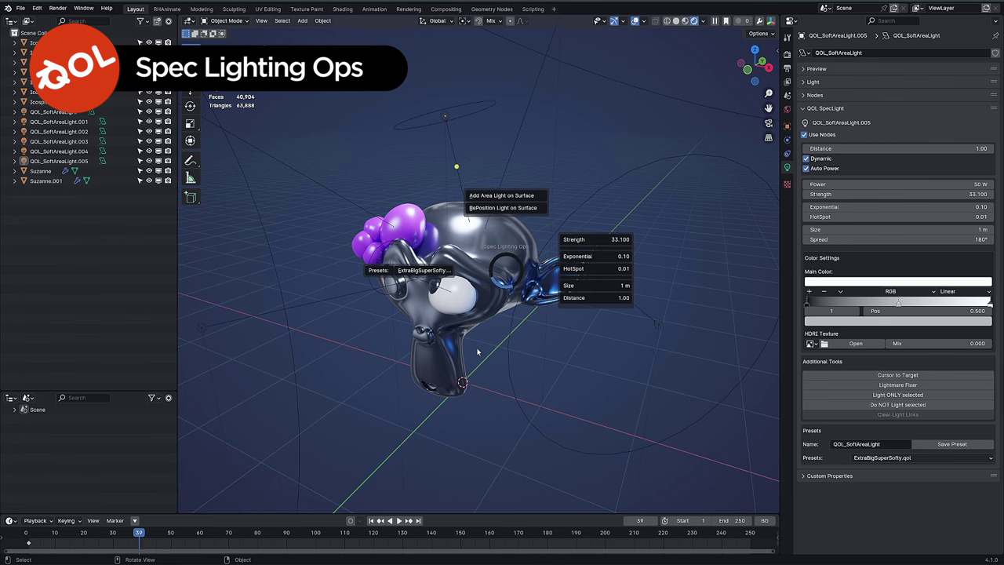
{"action": "key", "text": "Escape"}
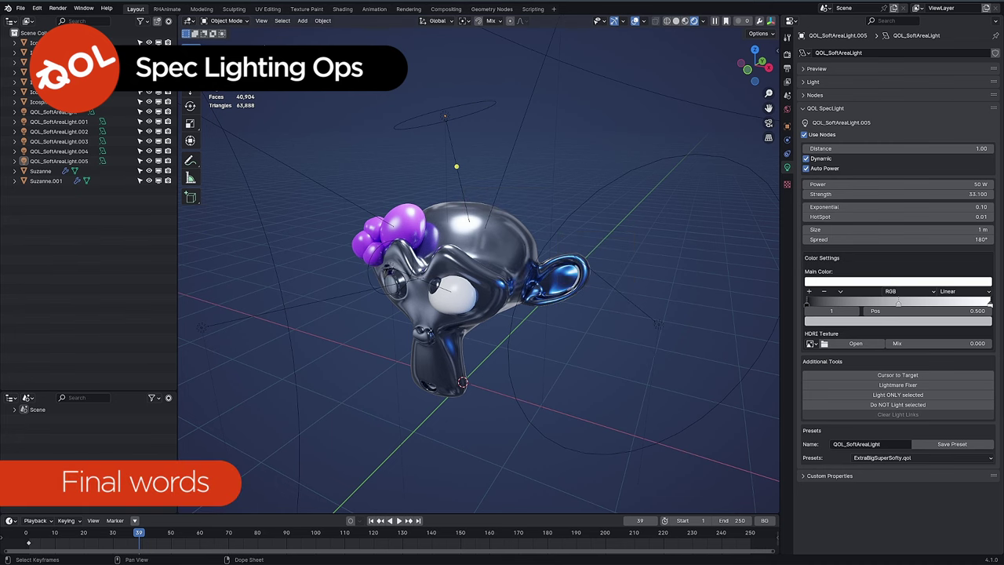